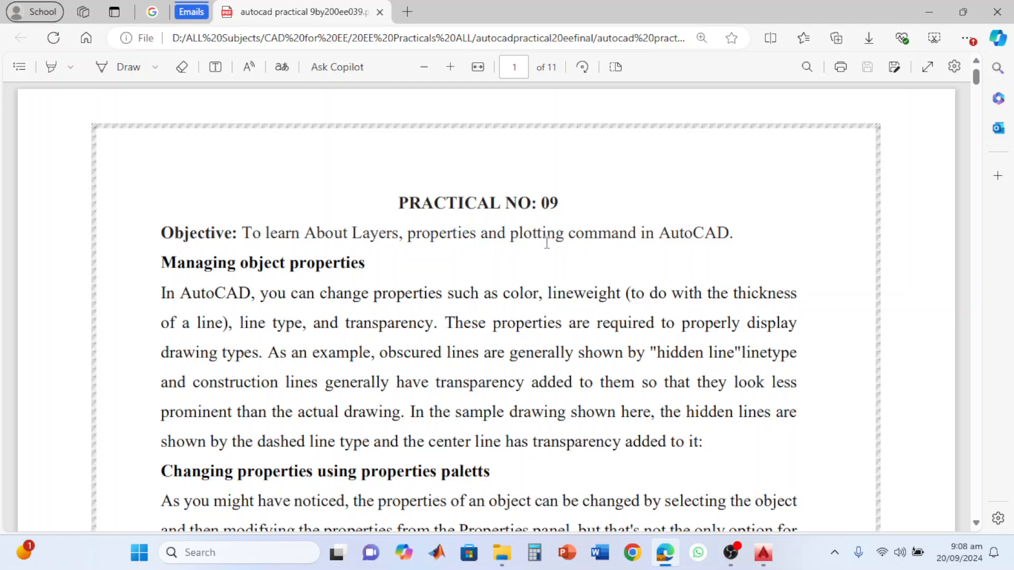
# - Switch from the practical handout to AutoCAD and draw a horizontal line about 9.76 units long
pyautogui.scroll(-2, 545, 249)
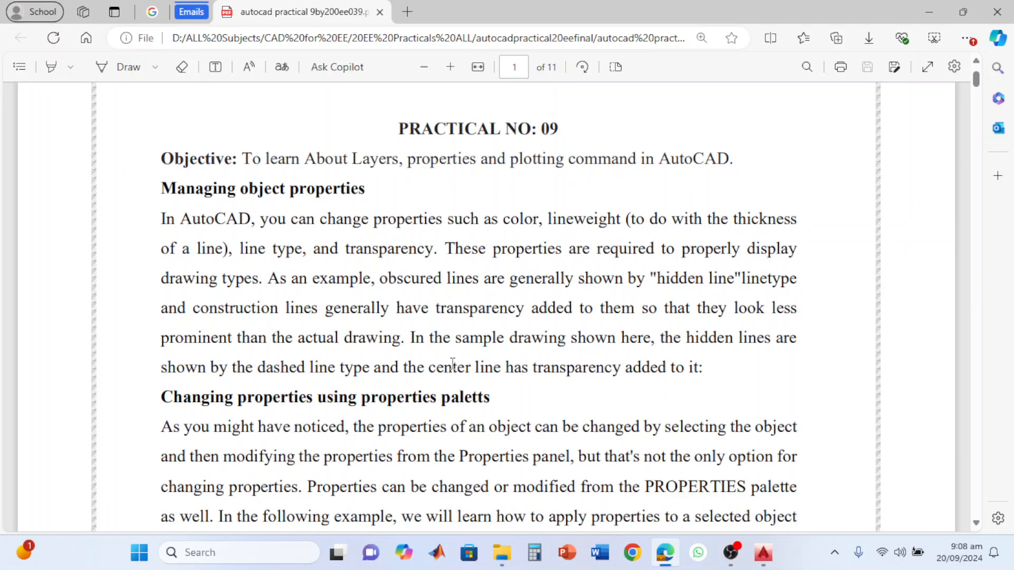
pyautogui.click(763, 553)
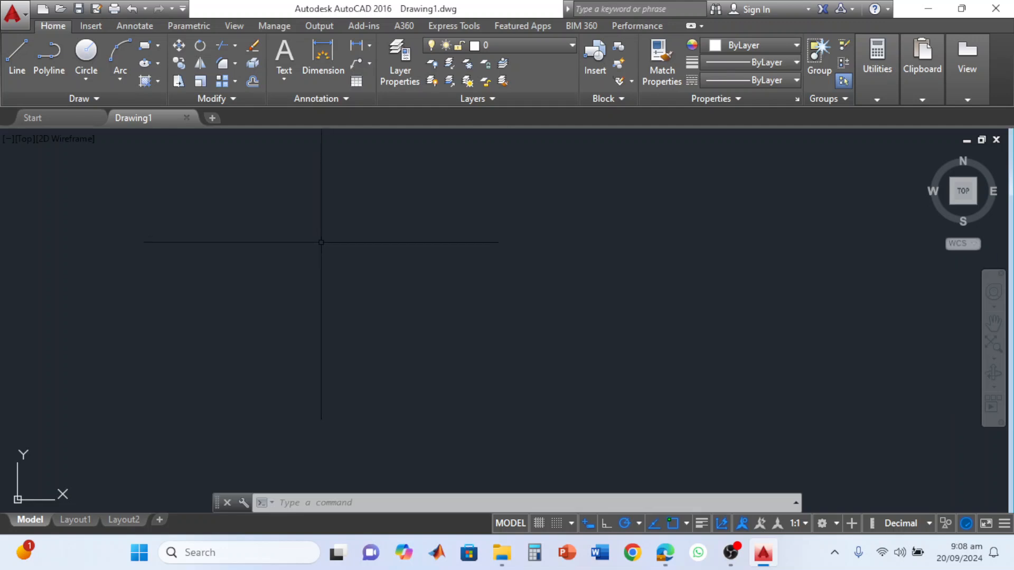
pyautogui.click(17, 52)
pyautogui.click(338, 301)
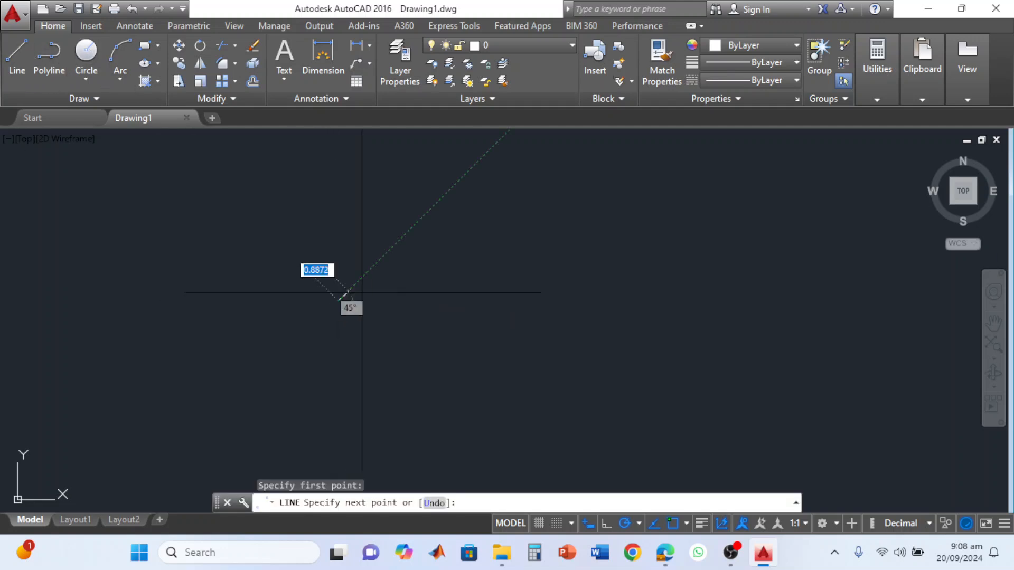
pyautogui.click(494, 301)
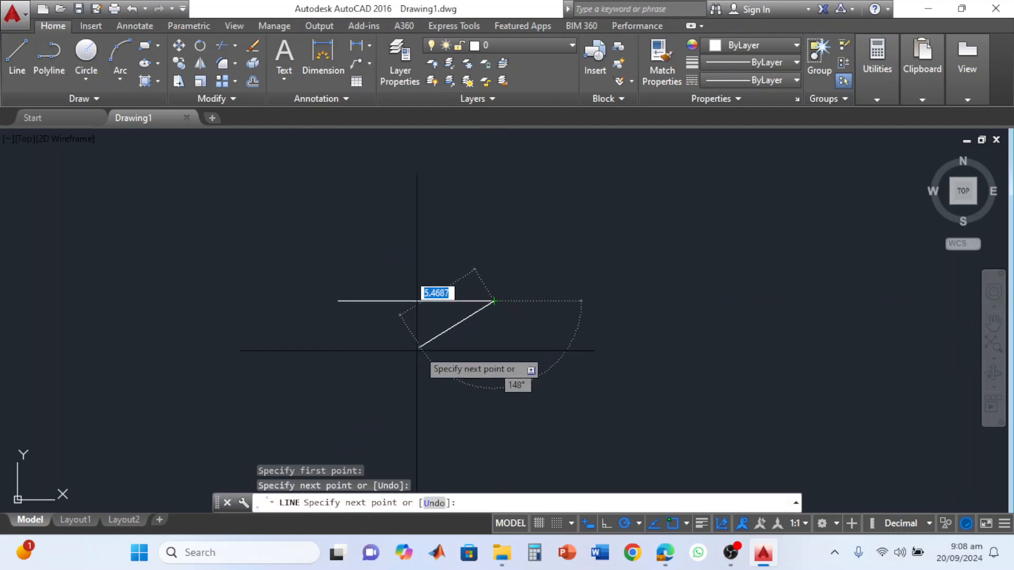
pyautogui.press('Escape')
pyautogui.scroll(2, 405, 344)
pyautogui.scroll(2, 406, 344)
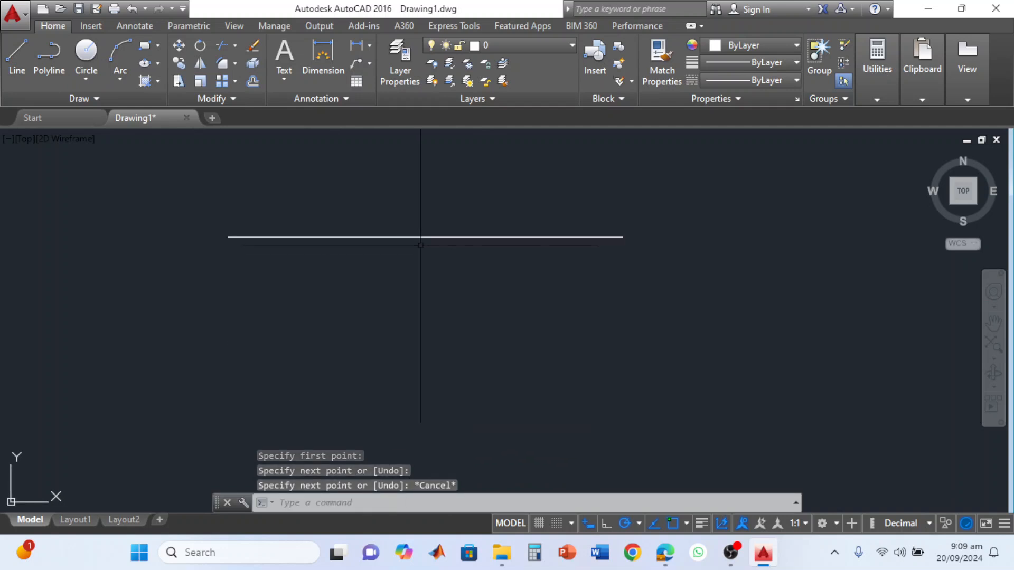
# - Change the horizontal line's color to Green through its Quick Properties
pyautogui.click(414, 237)
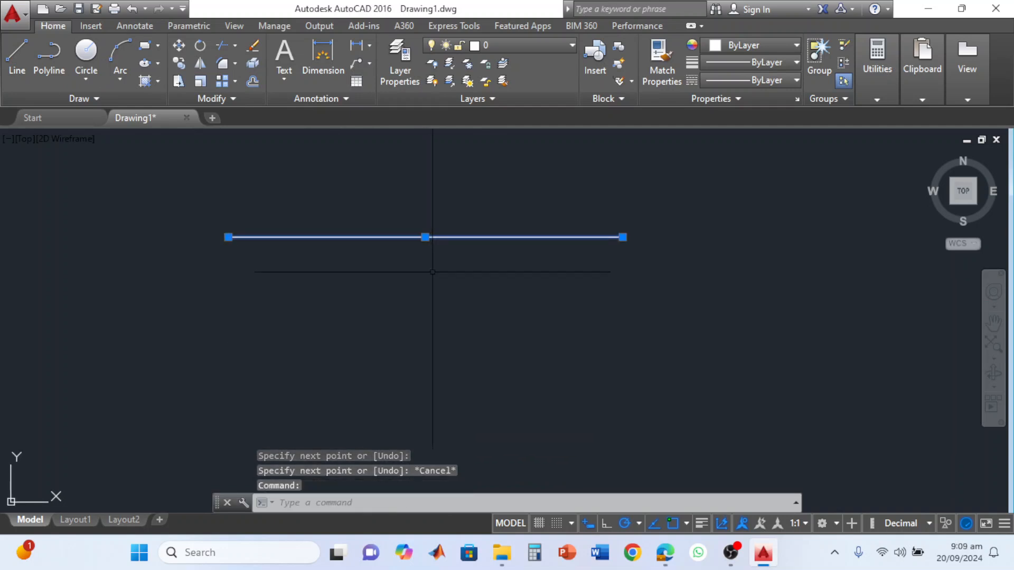
pyautogui.rightClick(459, 237)
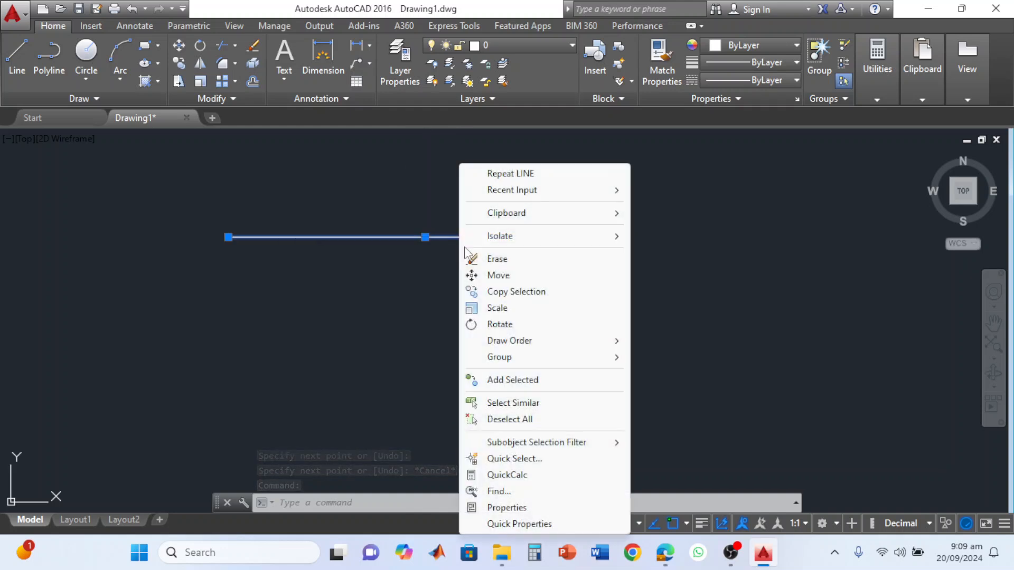
pyautogui.click(518, 524)
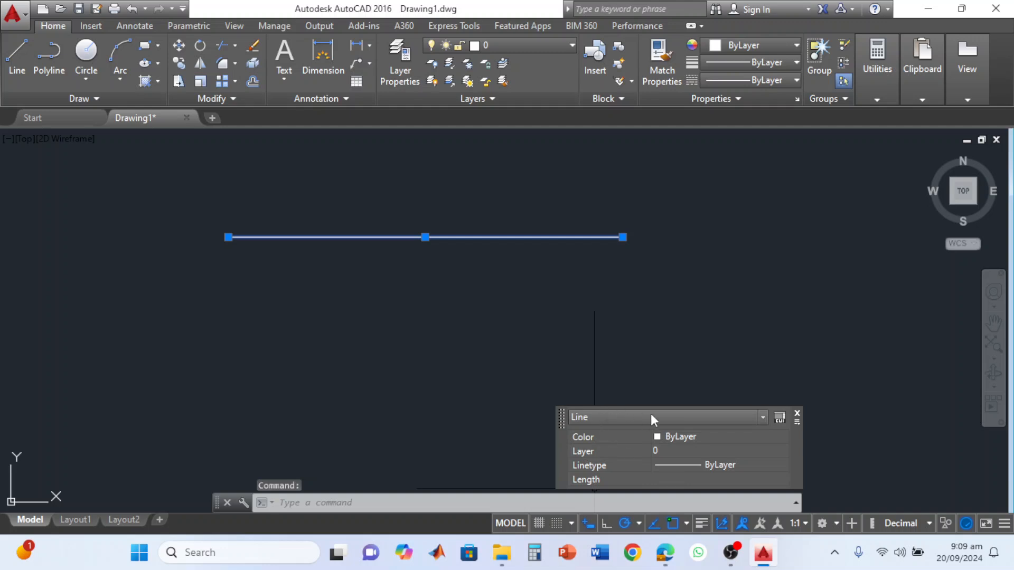
pyautogui.click(782, 434)
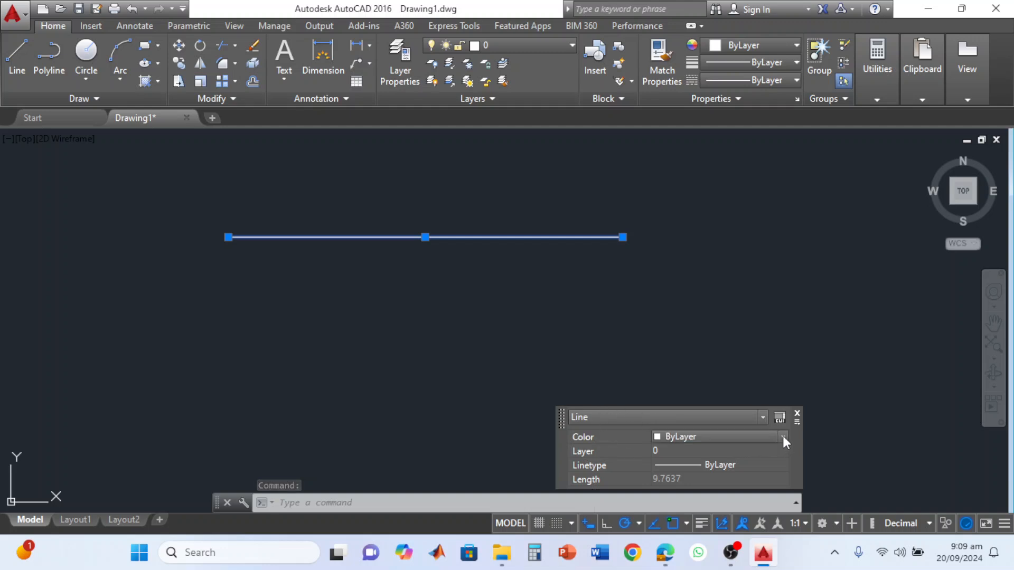
pyautogui.click(783, 437)
pyautogui.click(701, 357)
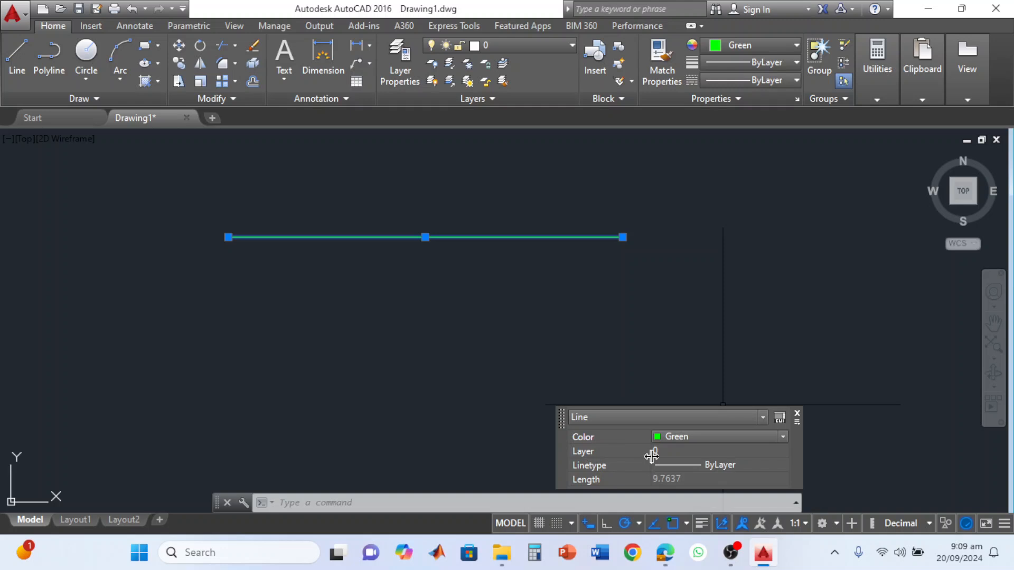
pyautogui.click(771, 466)
pyautogui.click(783, 465)
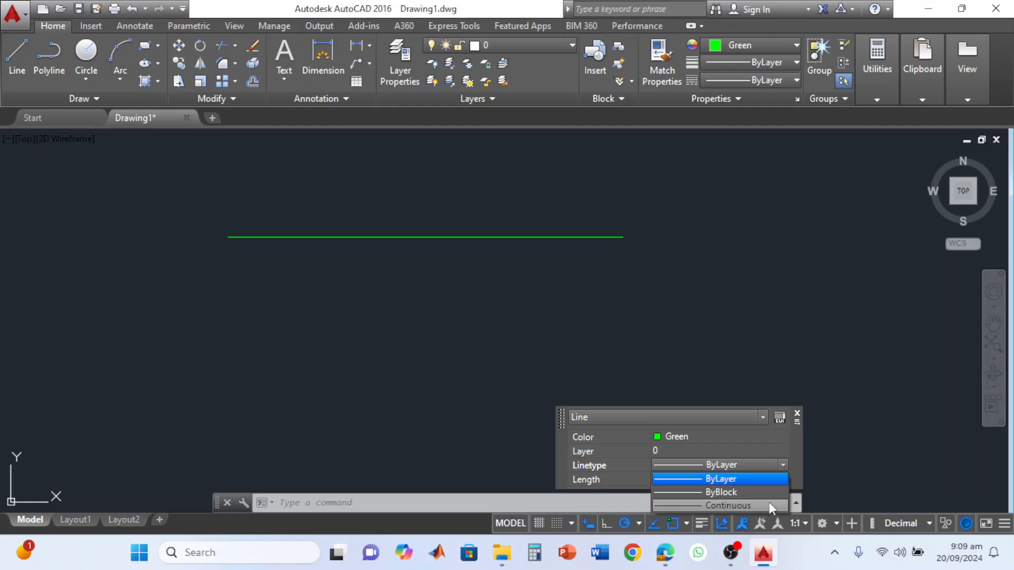
pyautogui.click(792, 466)
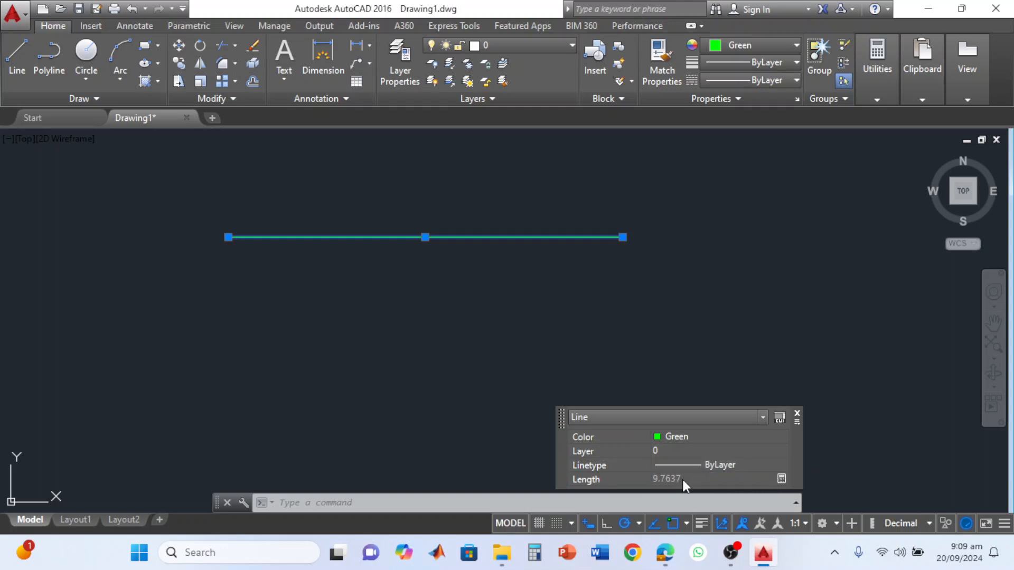
# - Try to set the line's length to 10 with the property calculator, and close Quick Properties
pyautogui.click(781, 479)
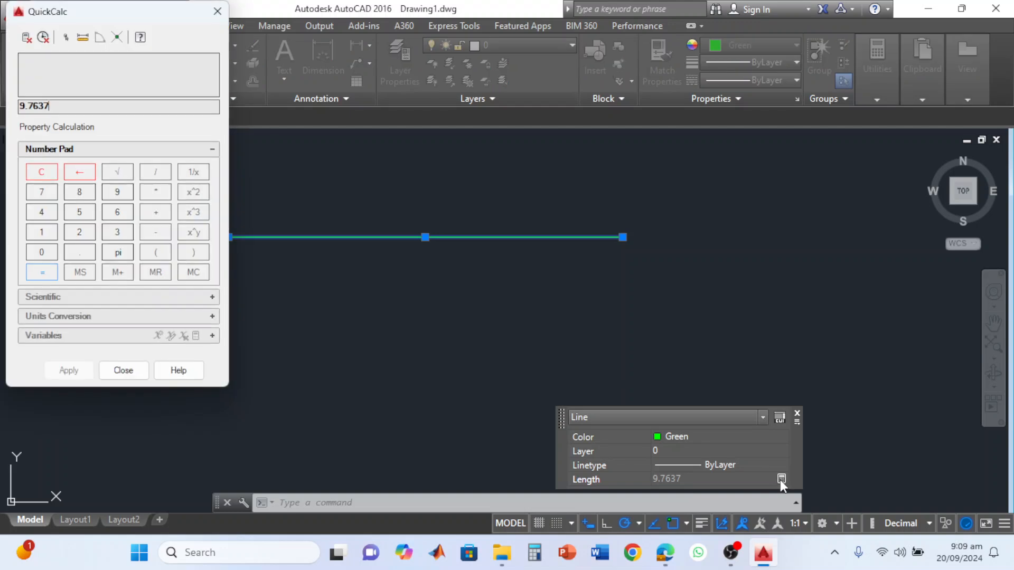
pyautogui.moveTo(50, 107); pyautogui.dragTo(9, 104)
pyautogui.write('10')
pyautogui.press('Return')
pyautogui.click(217, 11)
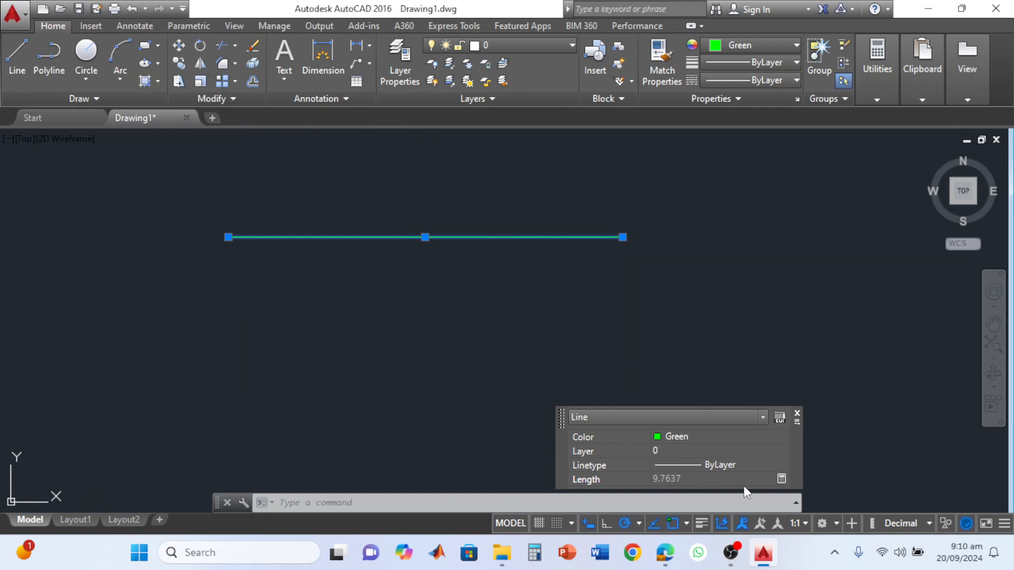
pyautogui.click(785, 479)
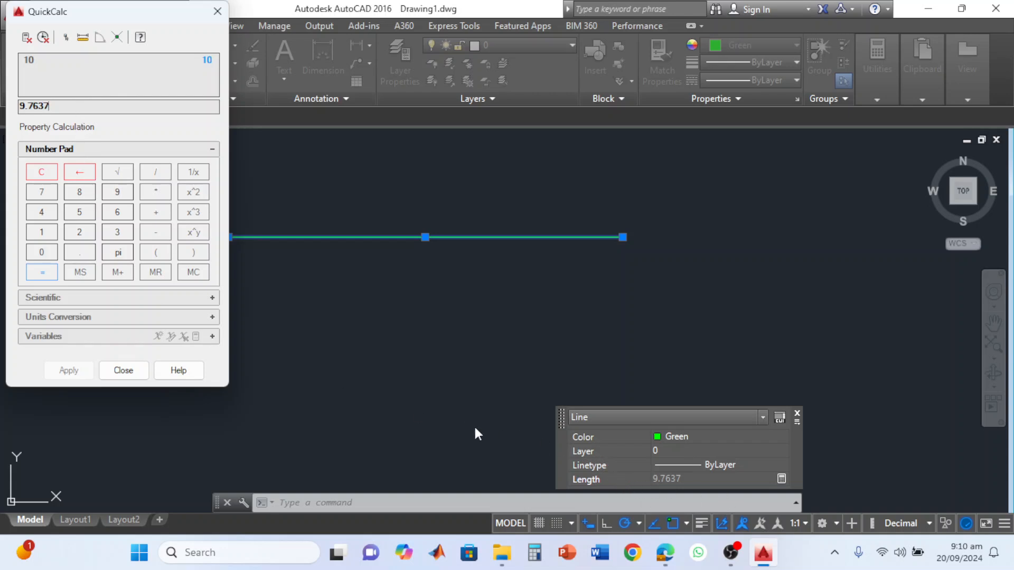
pyautogui.press('Escape')
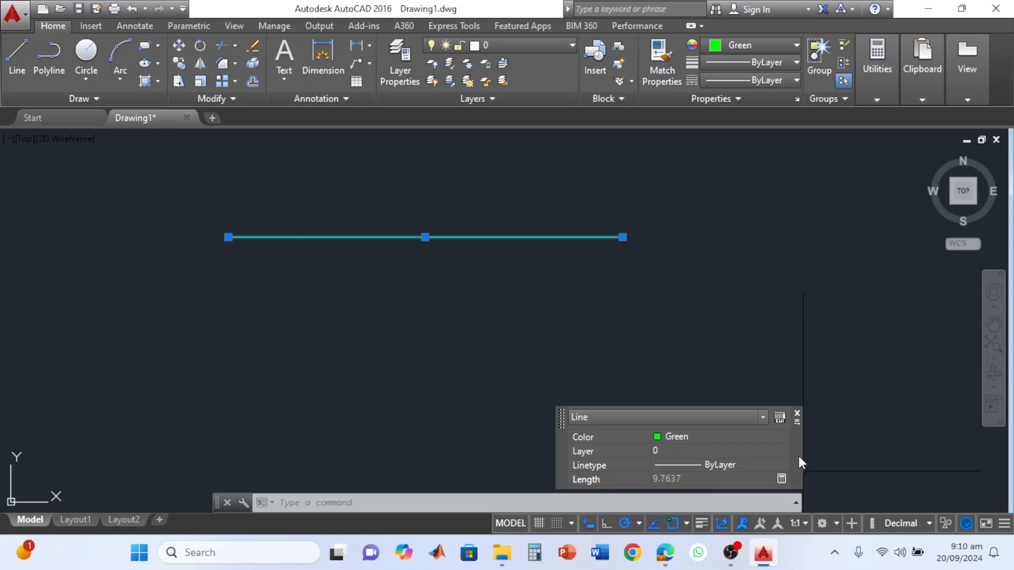
pyautogui.click(797, 415)
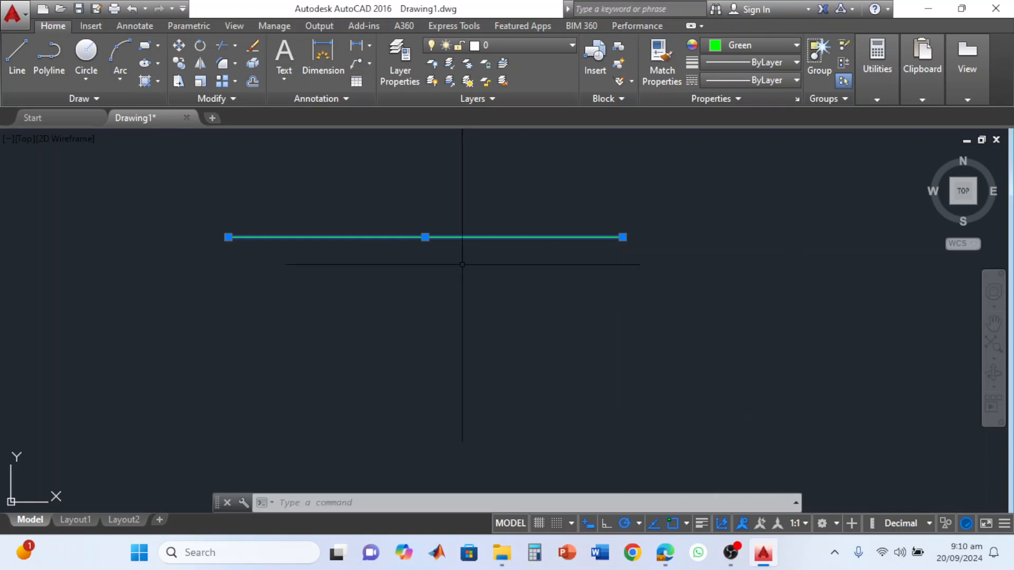
# - Set the green line's lineweight to 0.20 mm in its full properties and turn on lineweight display
pyautogui.rightClick(451, 238)
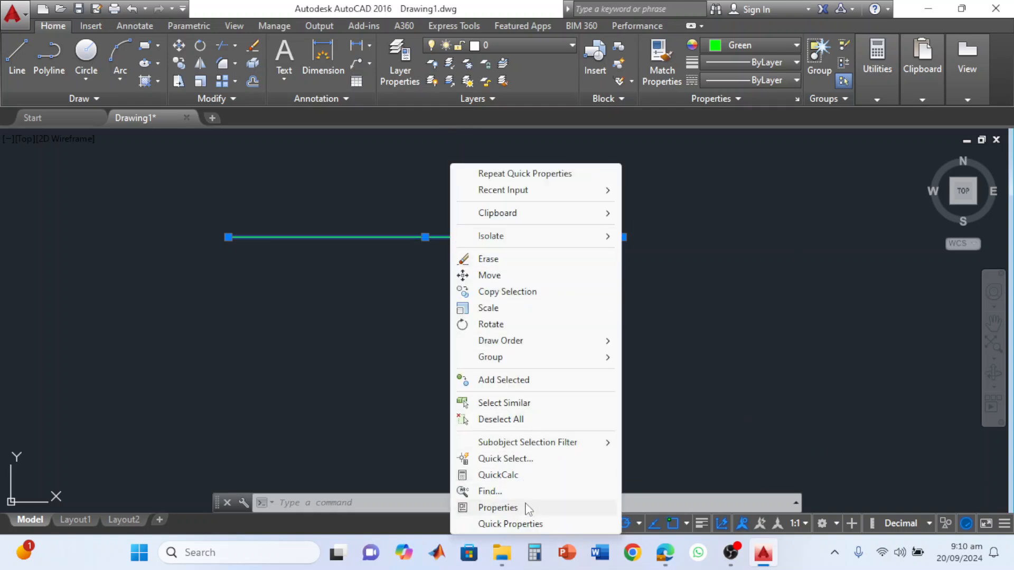
pyautogui.click(497, 507)
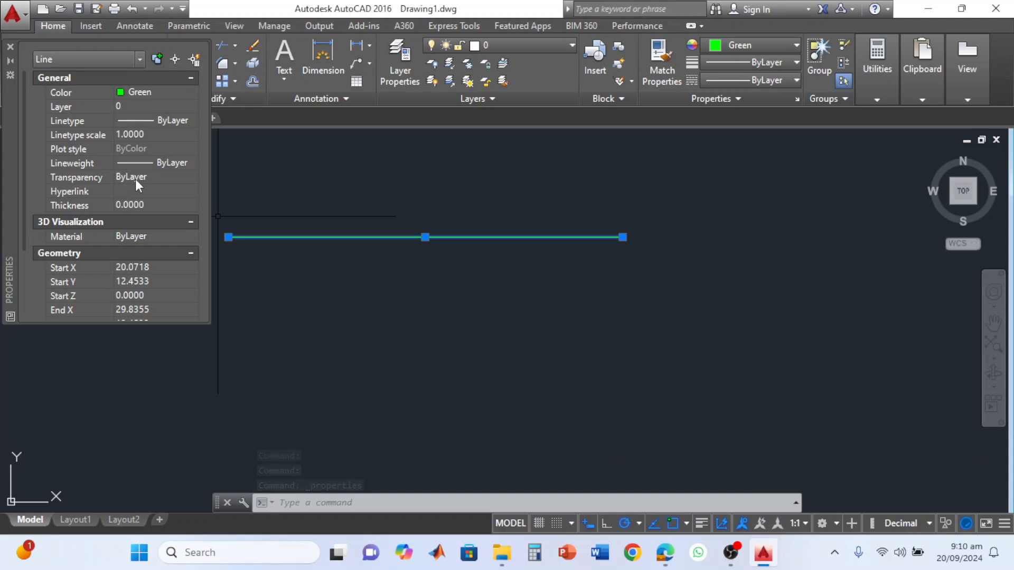
pyautogui.click(144, 206)
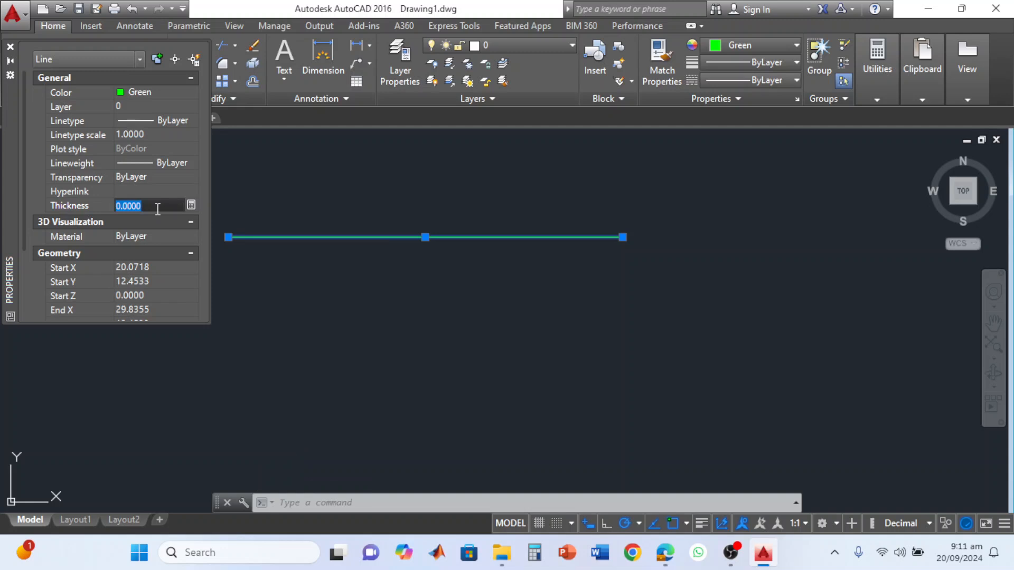
pyautogui.click(163, 166)
pyautogui.click(194, 163)
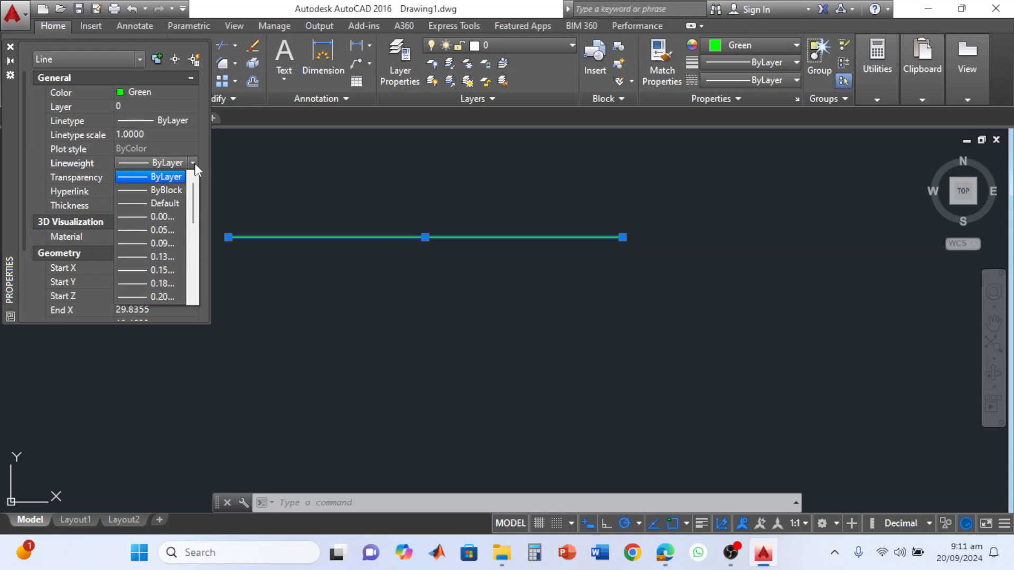
pyautogui.click(179, 296)
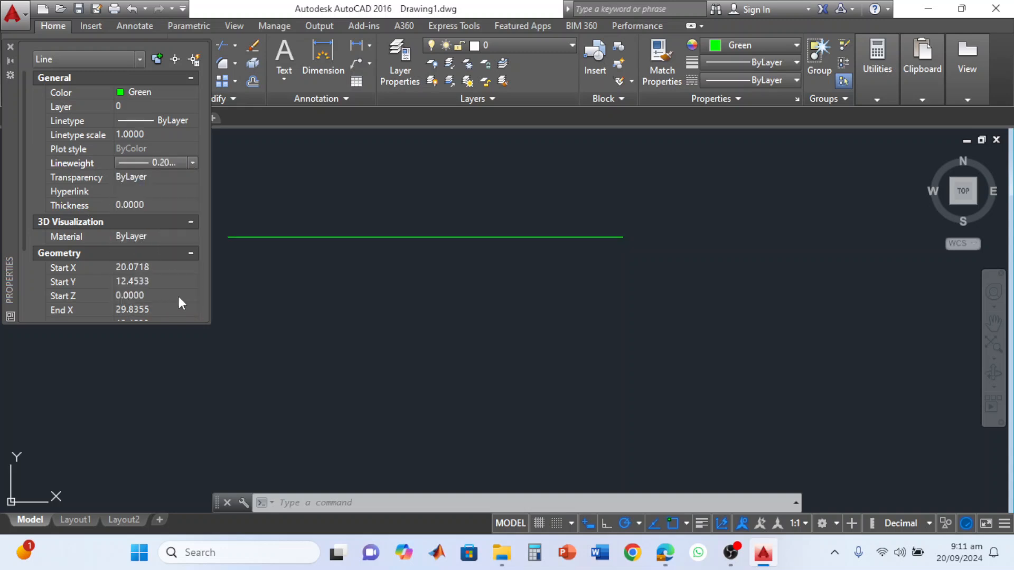
pyautogui.click(700, 525)
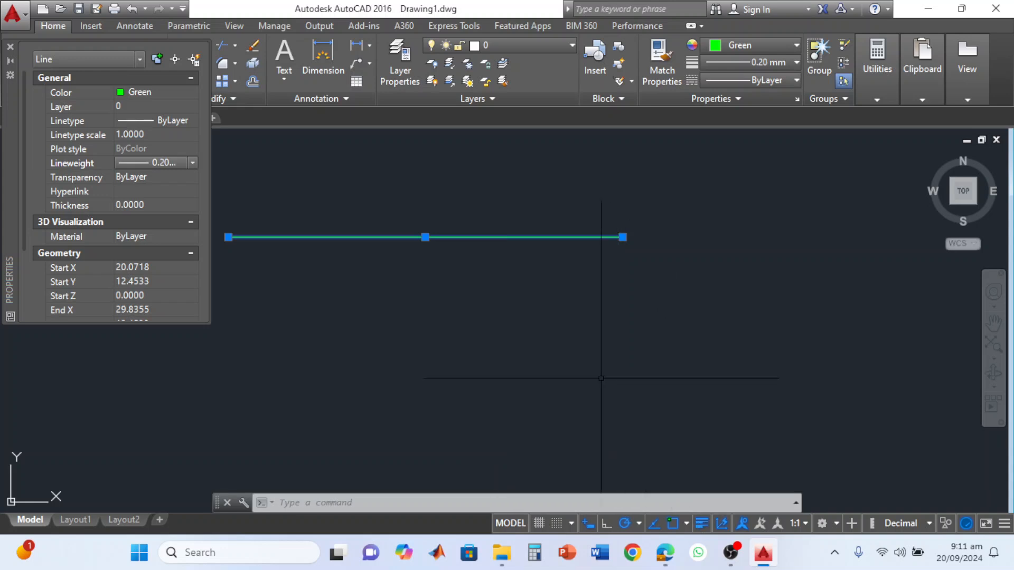
pyautogui.press('Escape')
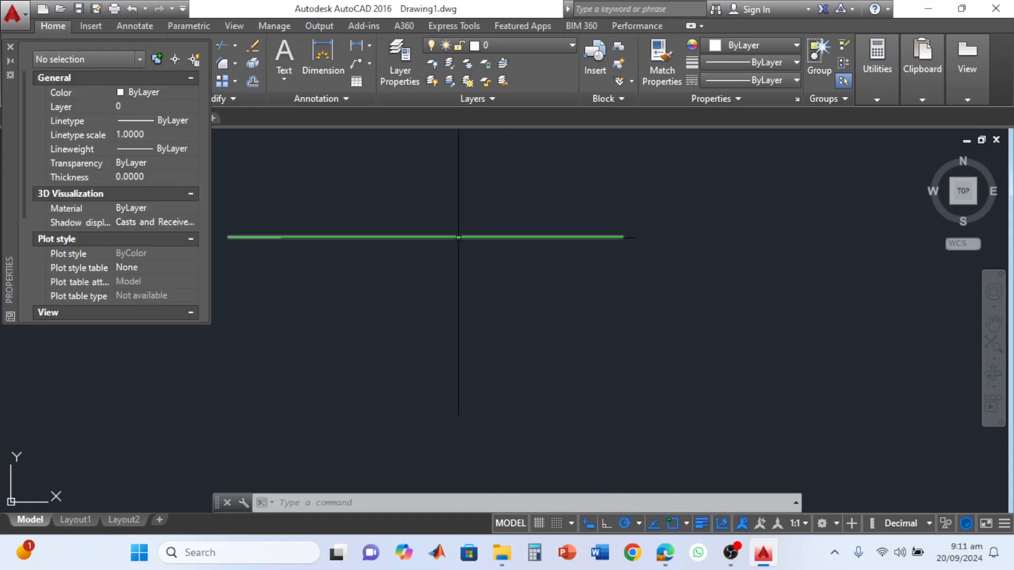
# - Increase the green line's lineweight to 0.70 mm and close its properties
pyautogui.click(458, 237)
pyautogui.click(189, 166)
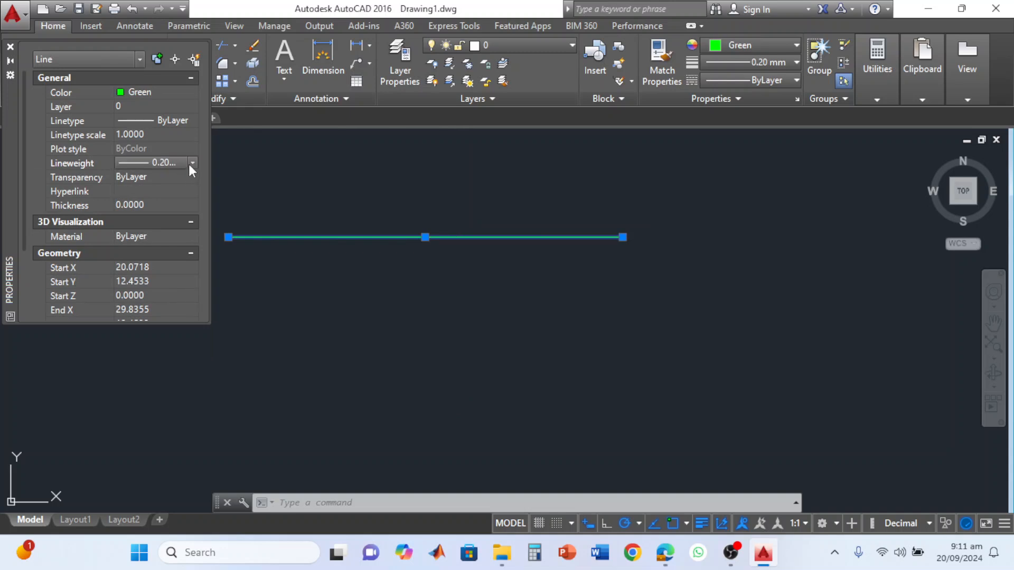
pyautogui.click(193, 163)
pyautogui.click(169, 283)
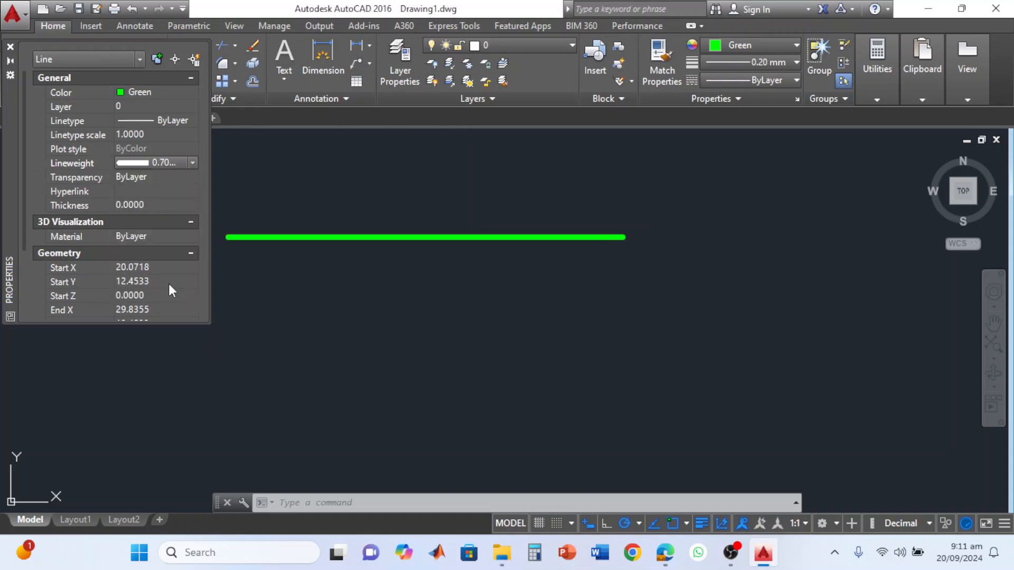
pyautogui.press('Escape')
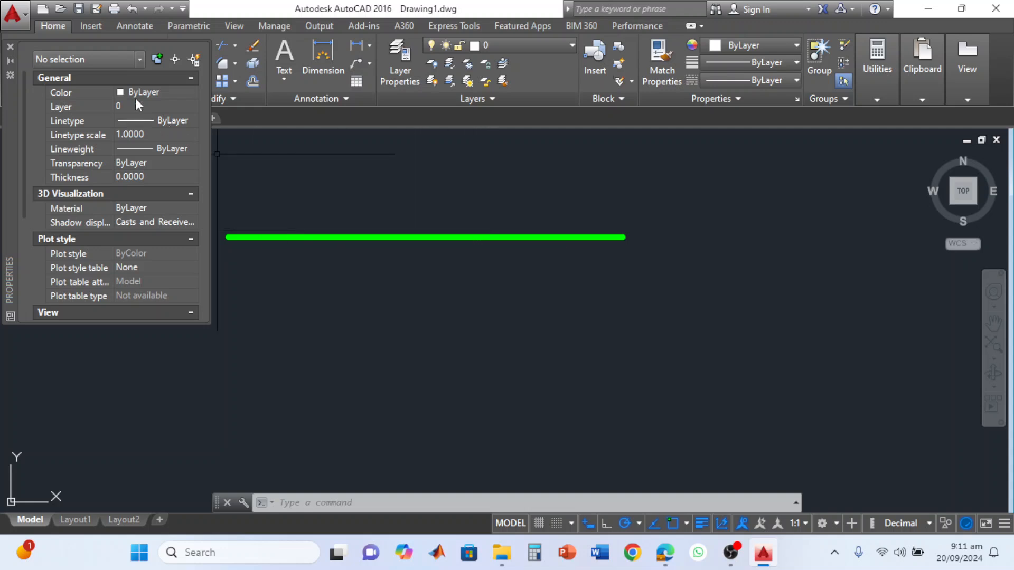
pyautogui.click(10, 44)
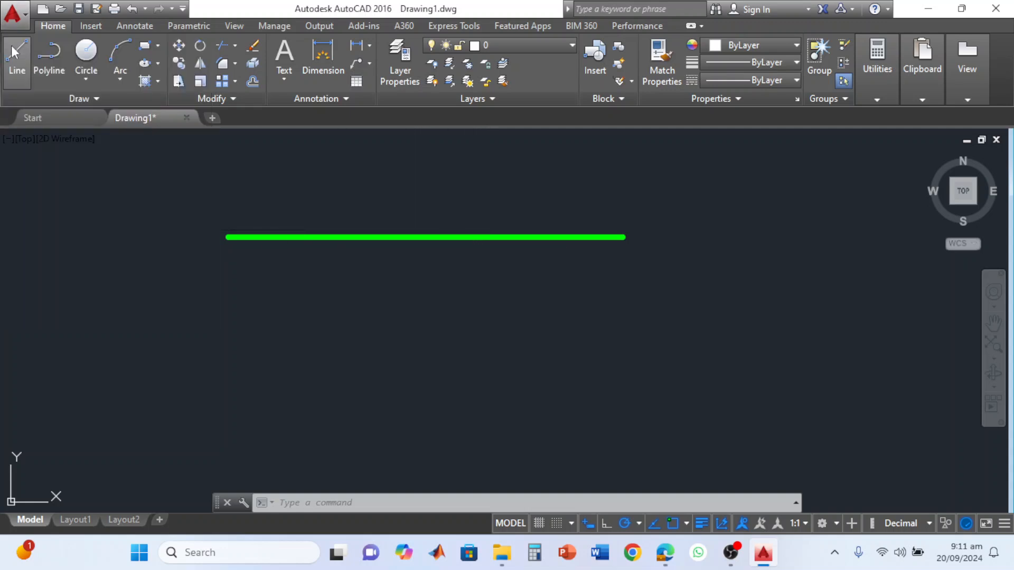
pyautogui.press('Escape')
pyautogui.press('Escape')
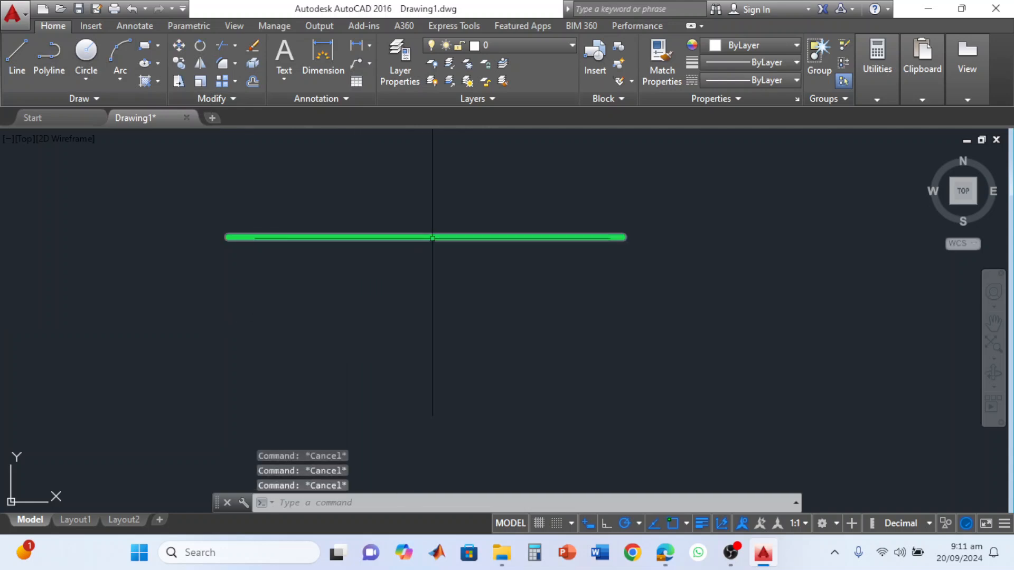
pyautogui.click(431, 237)
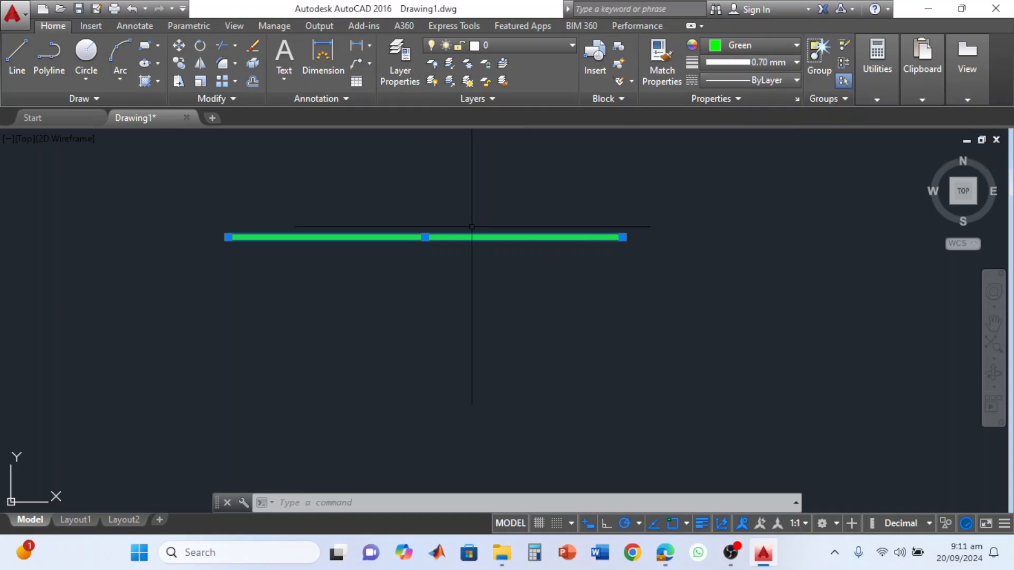
pyautogui.press('Escape')
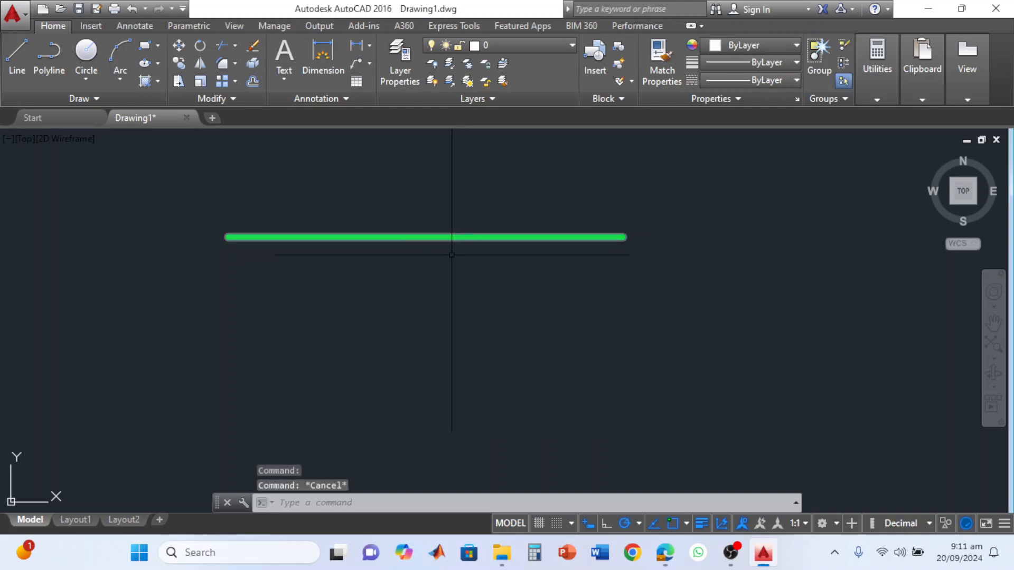
# - Draw a circle with a radius of about 2.05 units centered on the green line's midpoint
pyautogui.click(86, 52)
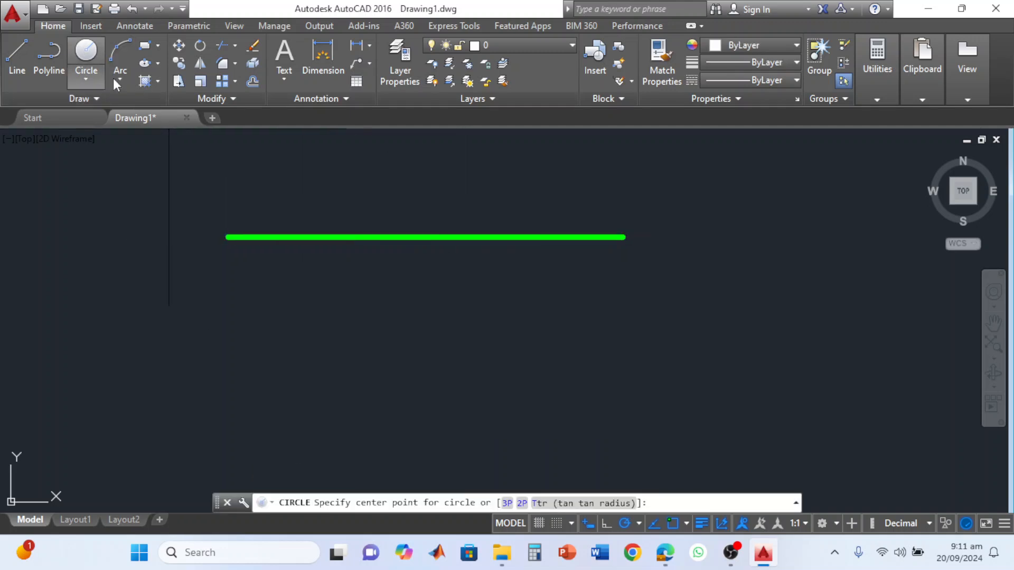
pyautogui.click(425, 238)
pyautogui.click(508, 237)
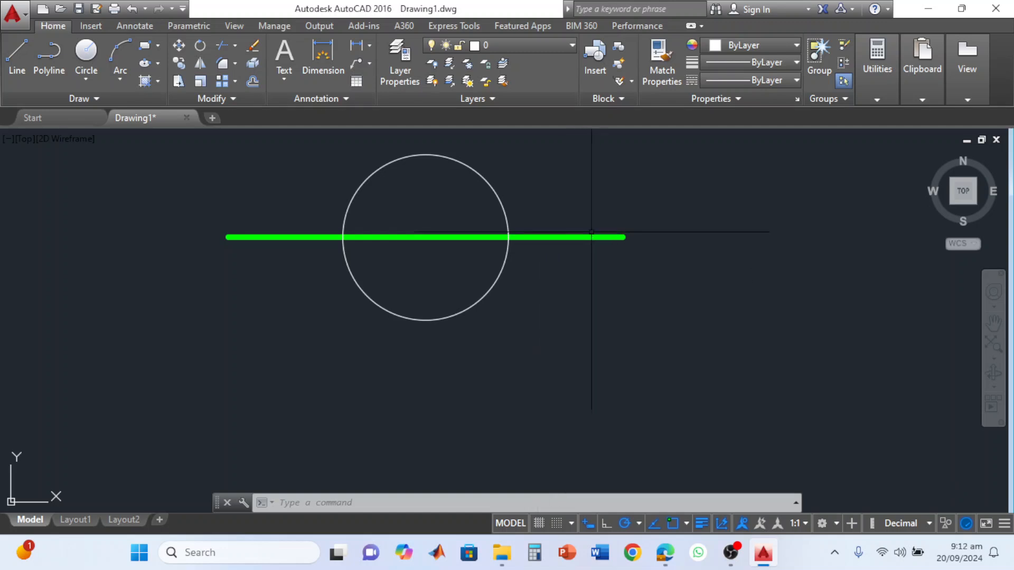
# - Examine the circle's full properties, including its general settings and geometry, and close them
pyautogui.click(501, 274)
pyautogui.rightClick(501, 274)
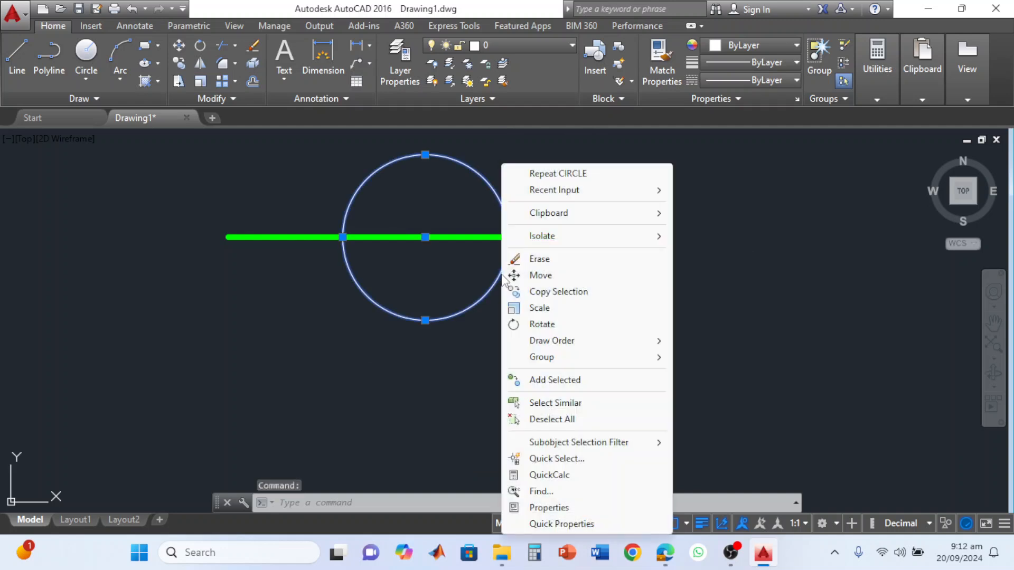
pyautogui.click(575, 509)
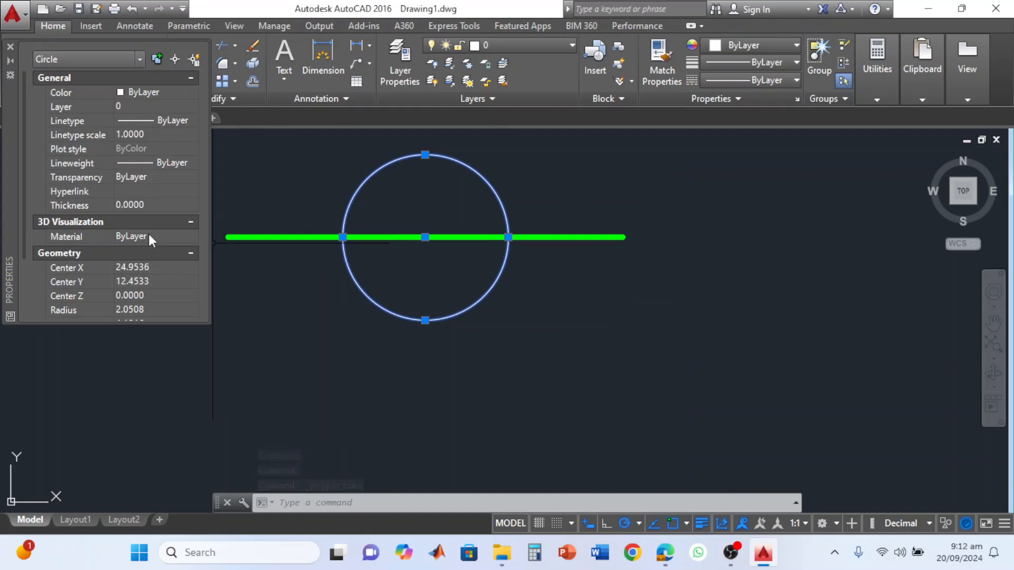
pyautogui.click(9, 46)
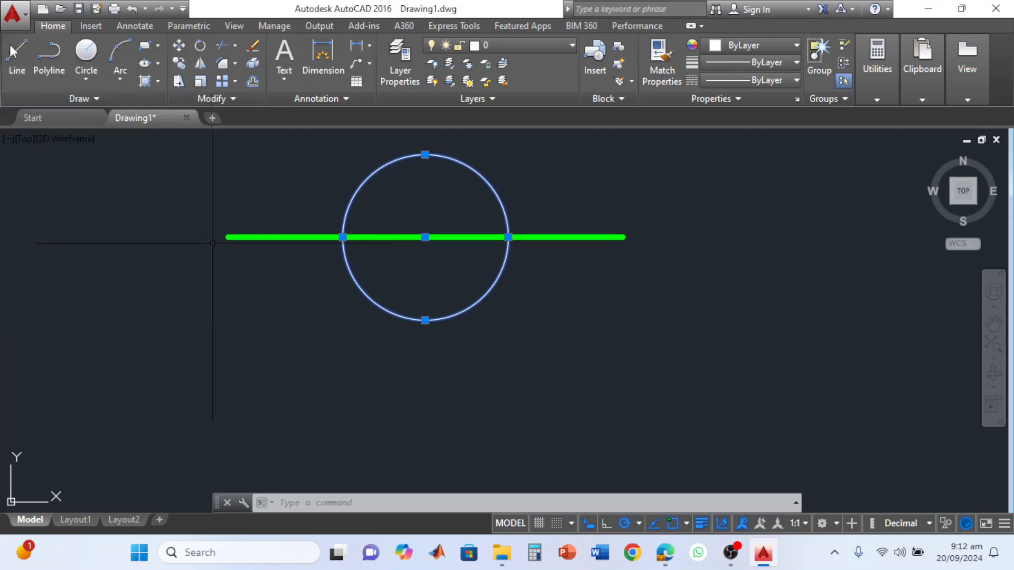
# - Open the shared properties of the line and circle together, preview their color options, and cancel the selection
pyautogui.click(596, 177)
pyautogui.click(305, 304)
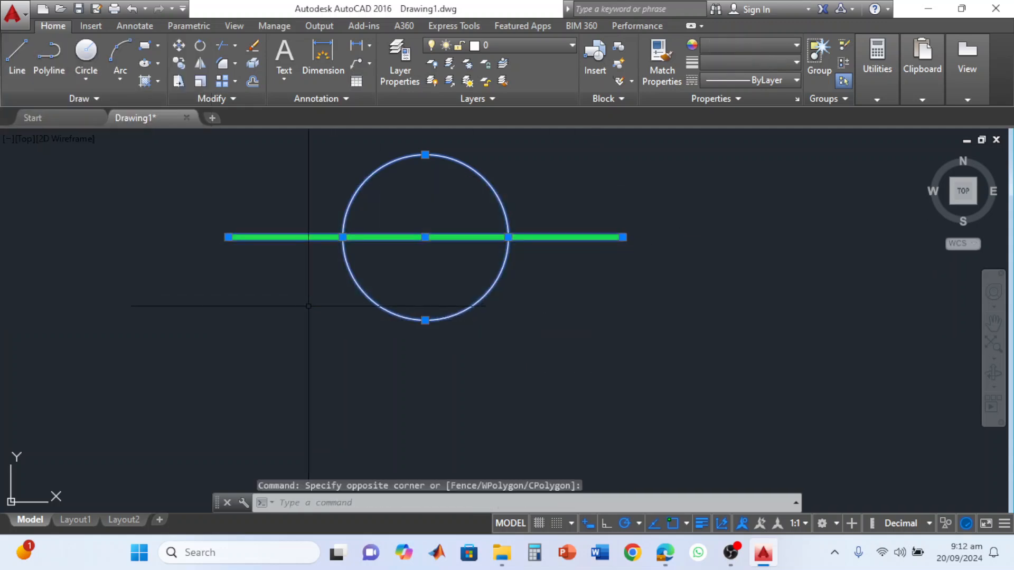
pyautogui.rightClick(504, 267)
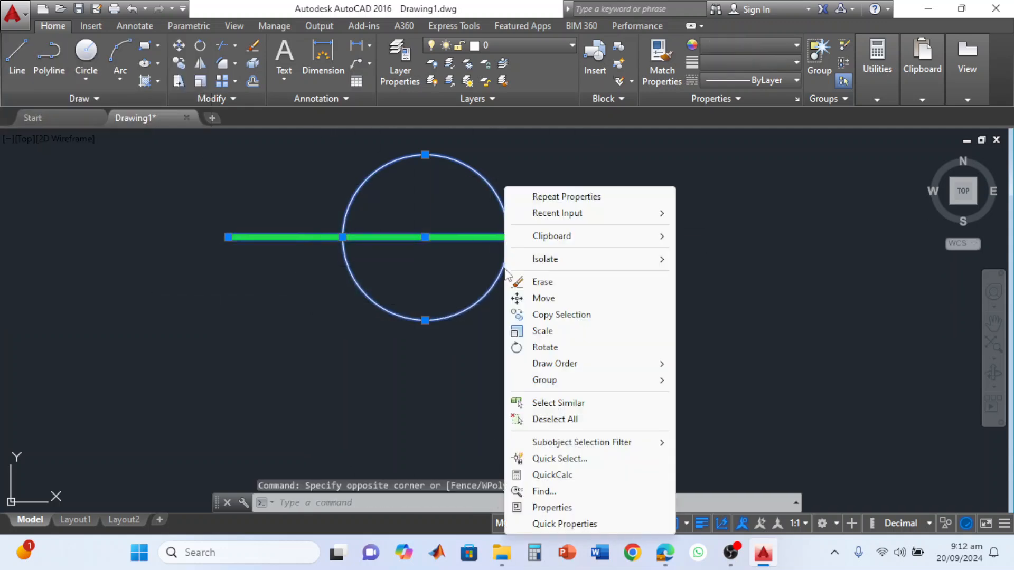
pyautogui.click(552, 508)
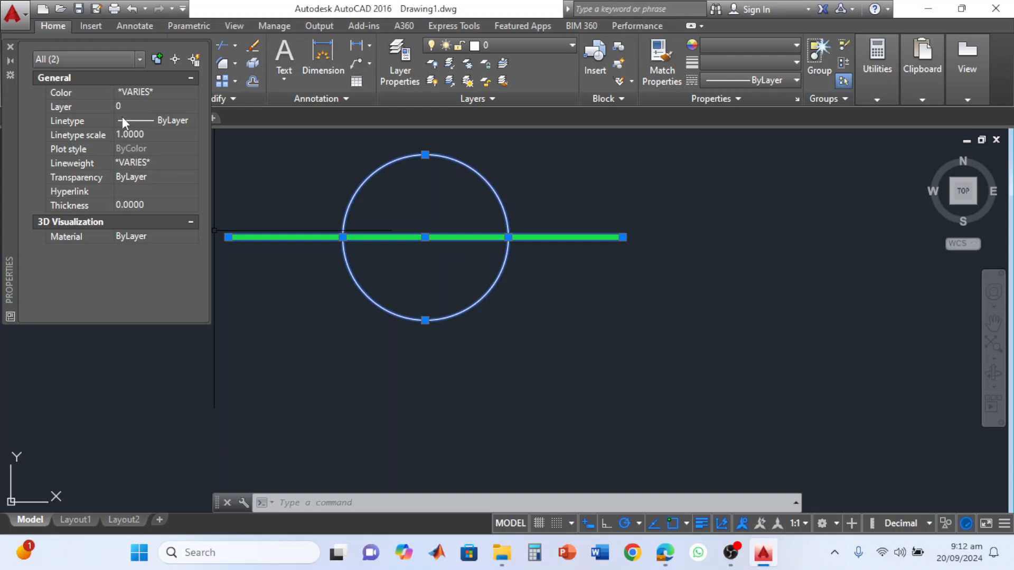
pyautogui.click(150, 95)
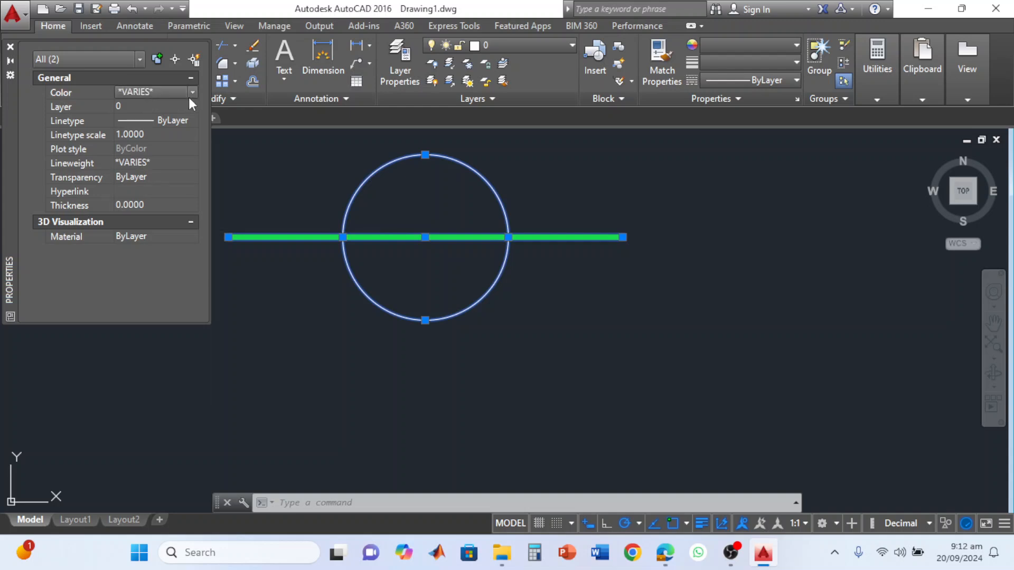
pyautogui.click(192, 93)
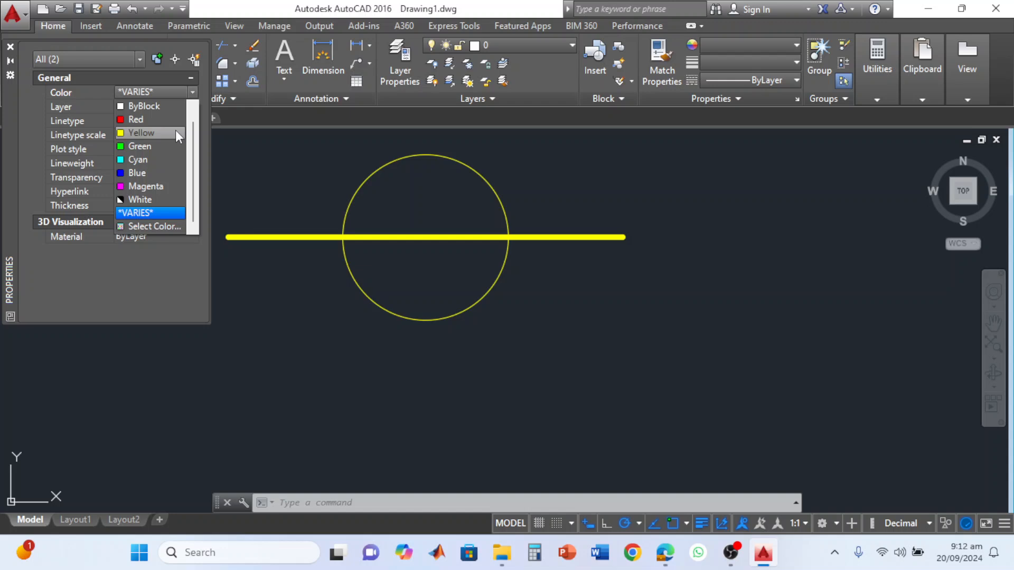
pyautogui.press('Escape')
pyautogui.press('Escape')
pyautogui.press('Escape')
pyautogui.press('Escape')
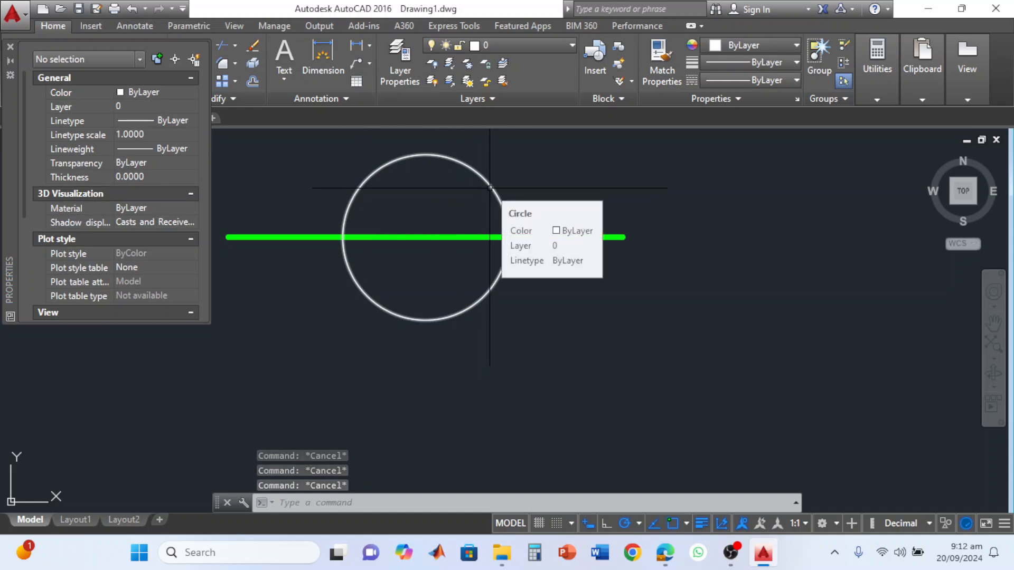
# - Set the circle's color to Yellow in its properties
pyautogui.click(491, 188)
pyautogui.click(192, 92)
pyautogui.click(193, 93)
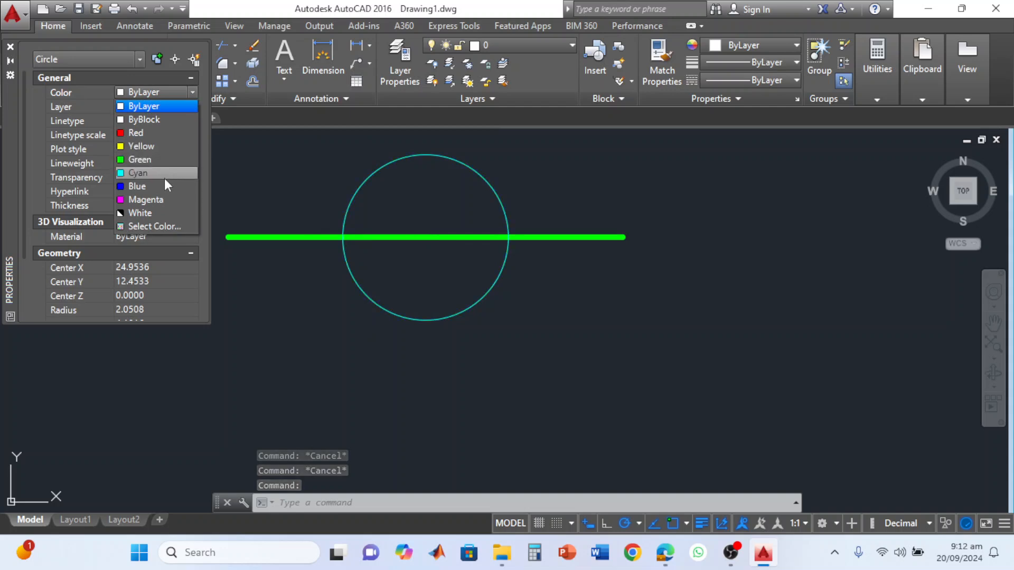
pyautogui.click(159, 148)
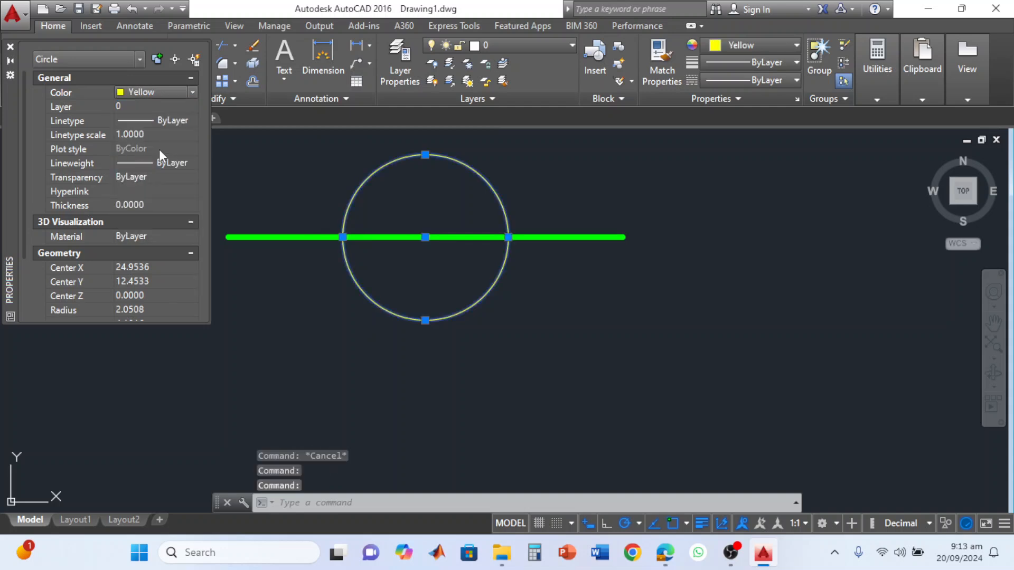
# - Set the yellow circle's lineweight to 0.40 mm and deselect it
pyautogui.click(190, 162)
pyautogui.click(191, 162)
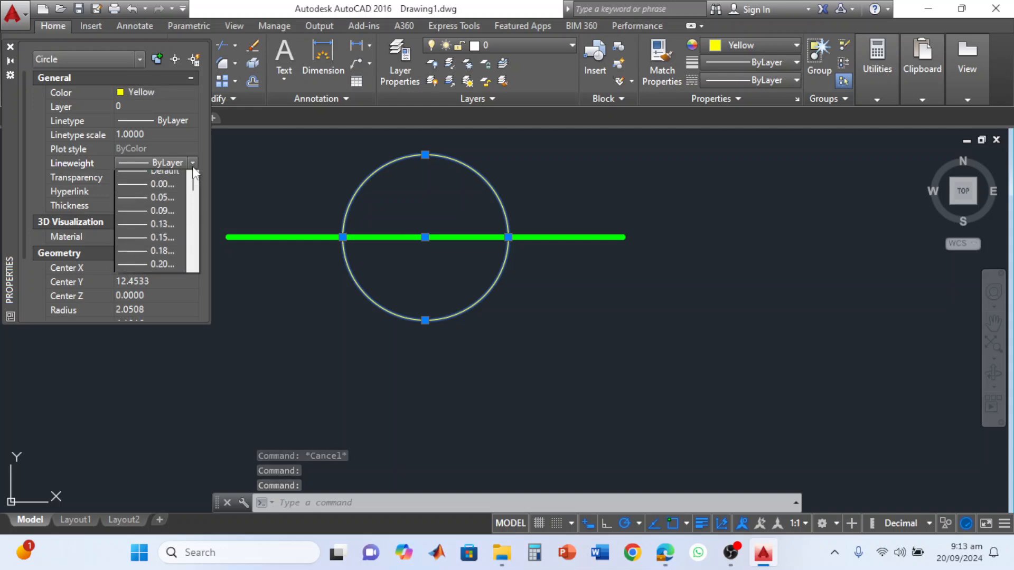
pyautogui.click(195, 267)
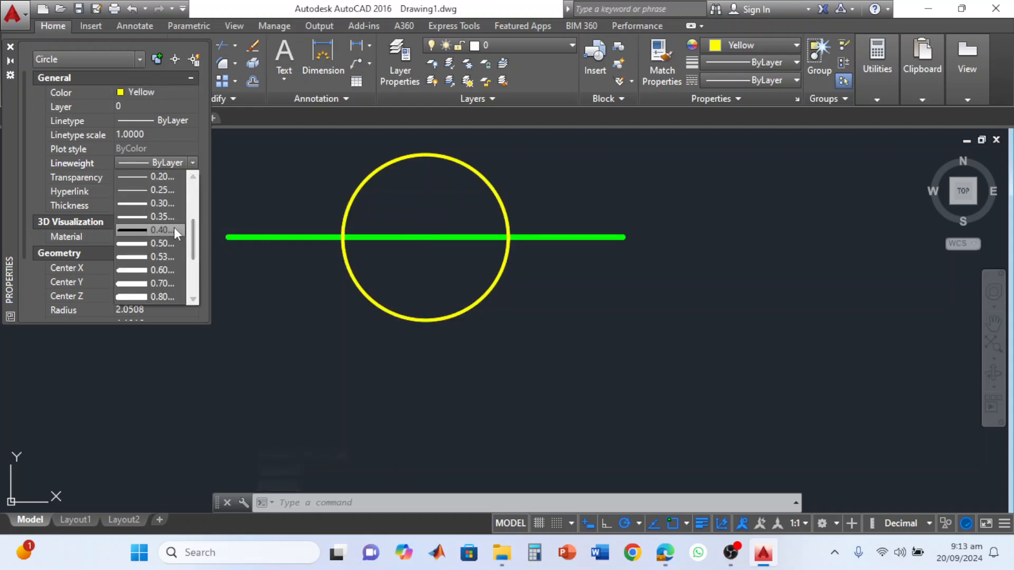
pyautogui.click(174, 229)
pyautogui.press('Escape')
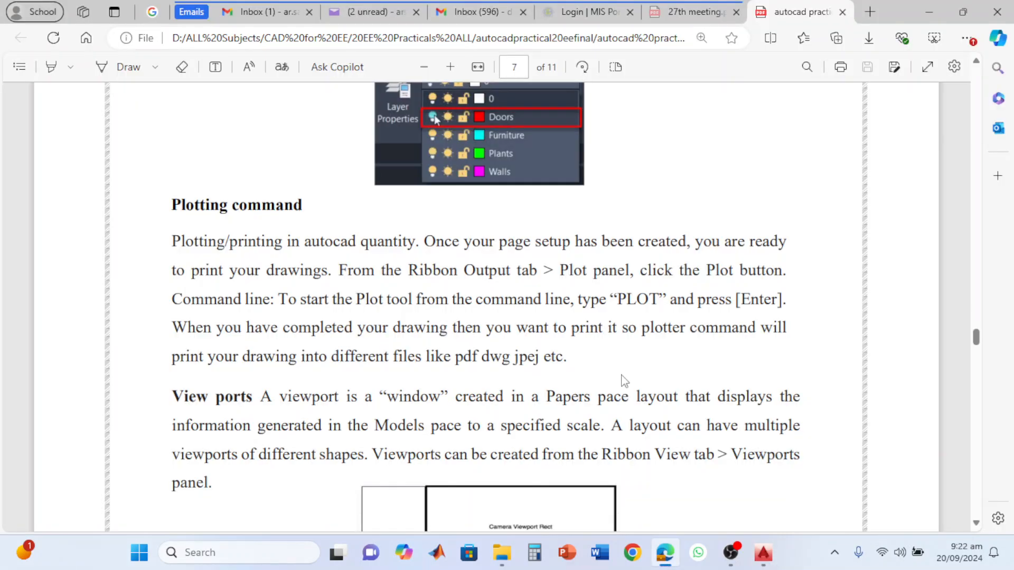
# - Read the Plotting command and View ports sections on page 7 of the PDF, highlighting both headings
pyautogui.moveTo(172, 205); pyautogui.dragTo(300, 205)
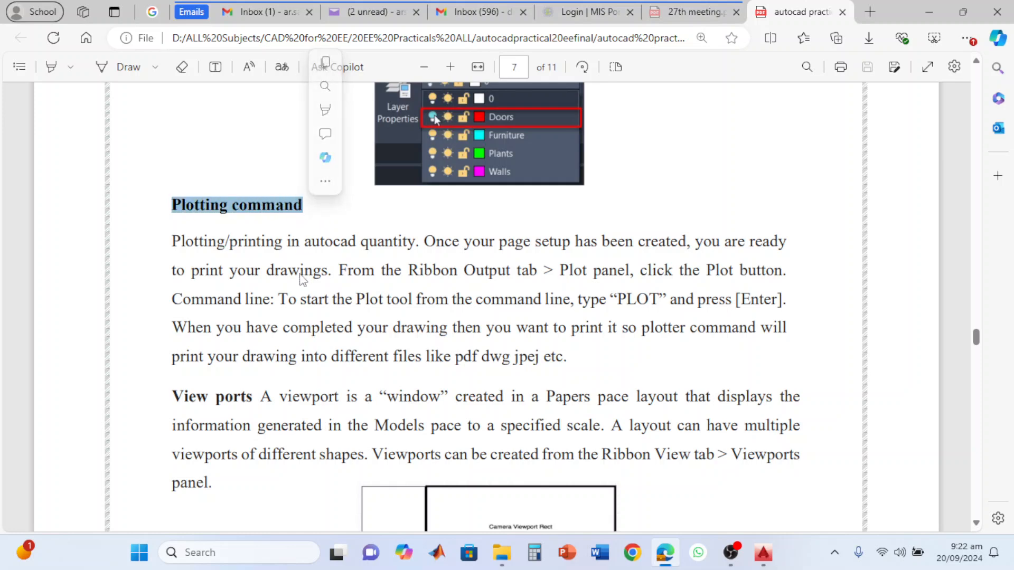
pyautogui.scroll(-4, 305, 279)
pyautogui.moveTo(178, 183); pyautogui.dragTo(253, 179)
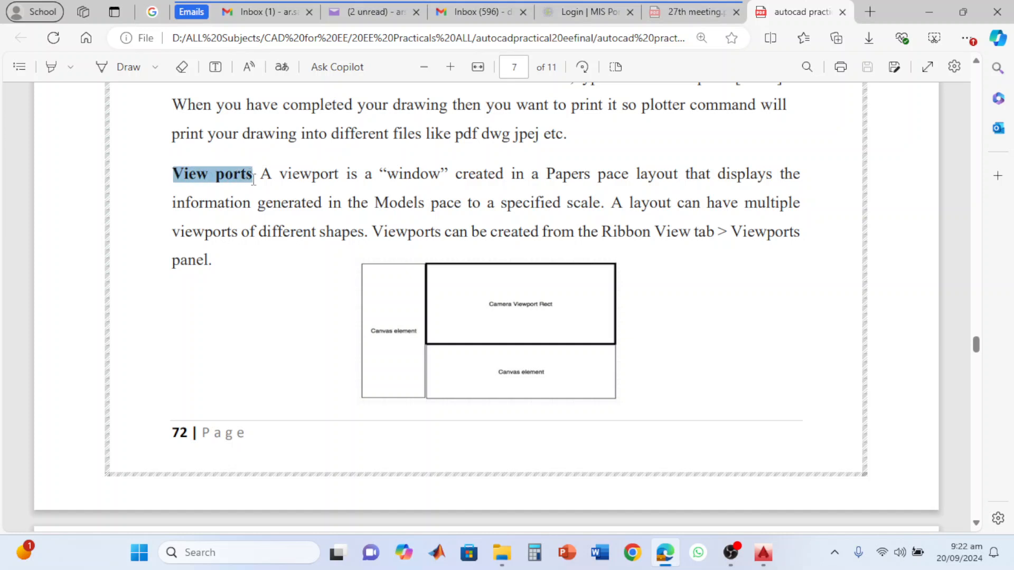
# - Switch to AutoCAD and open the Flange drawing from the 22 CAD EE folder
pyautogui.click(763, 553)
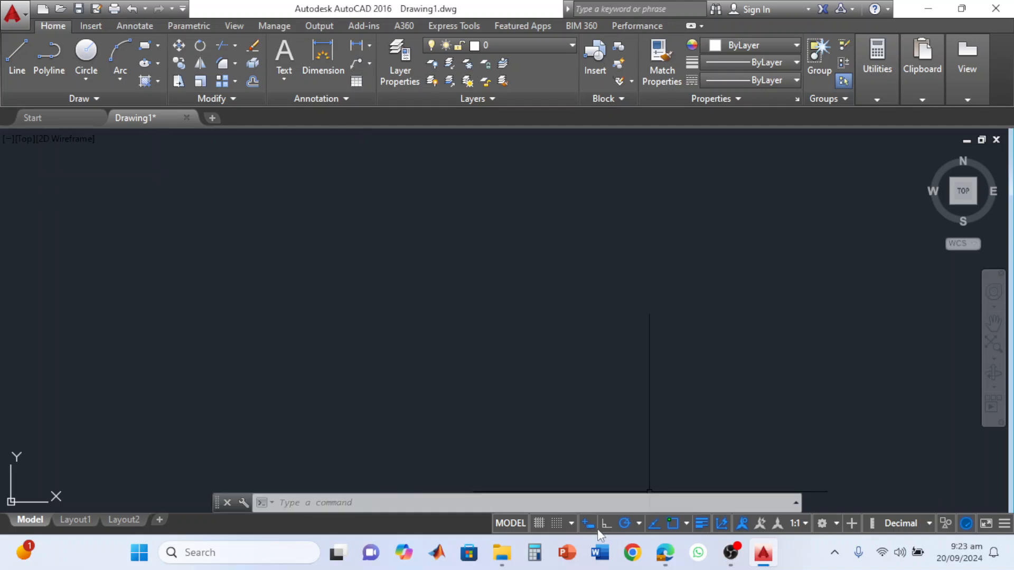
pyautogui.click(502, 554)
pyautogui.click(502, 554)
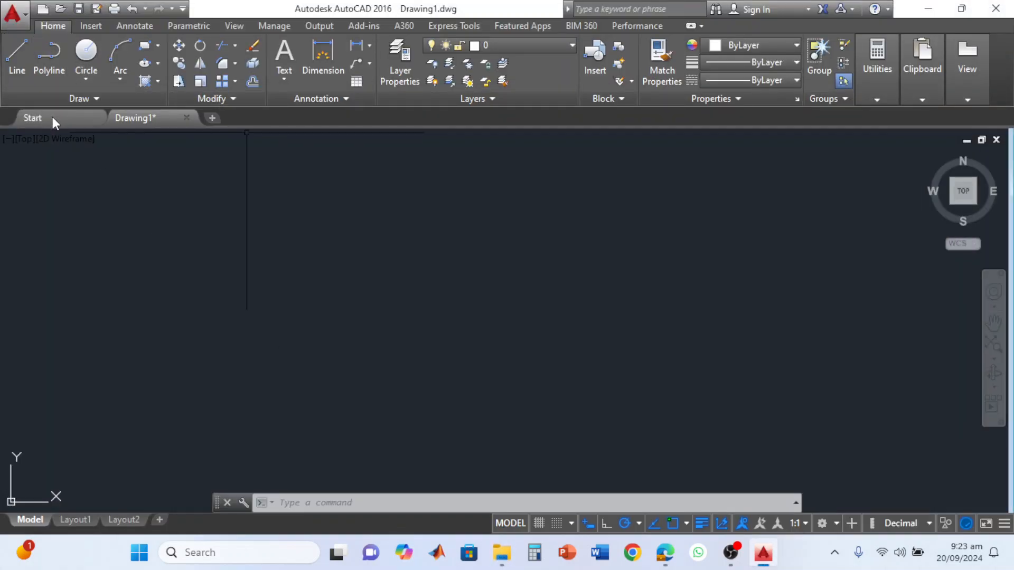
pyautogui.click(60, 8)
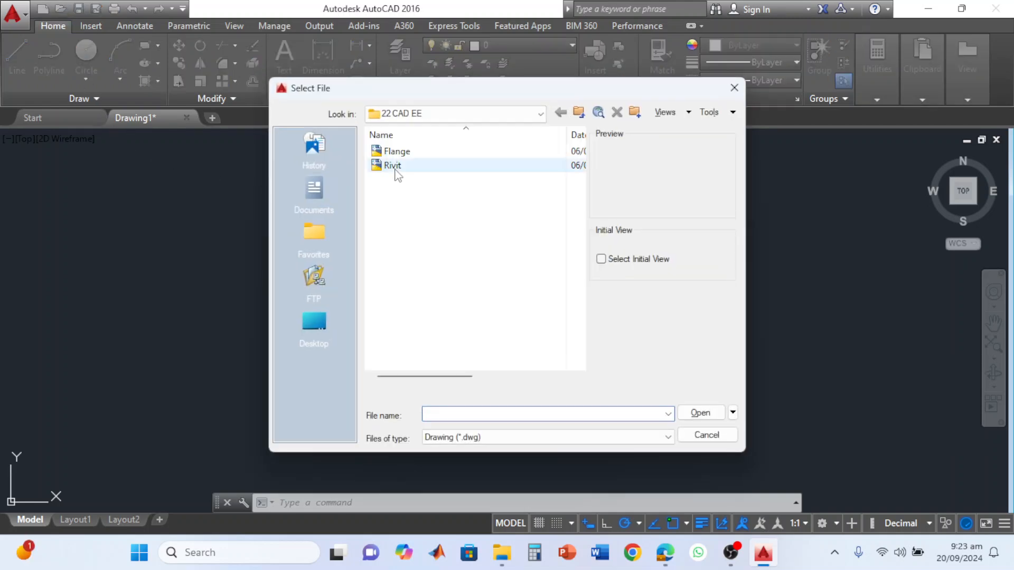
pyautogui.doubleClick(396, 151)
# - Erase the small stray object lying below and left of the flange's circular view
pyautogui.scroll(4, 557, 321)
pyautogui.scroll(-4, 556, 321)
pyautogui.scroll(-2, 576, 309)
pyautogui.scroll(-2, 605, 302)
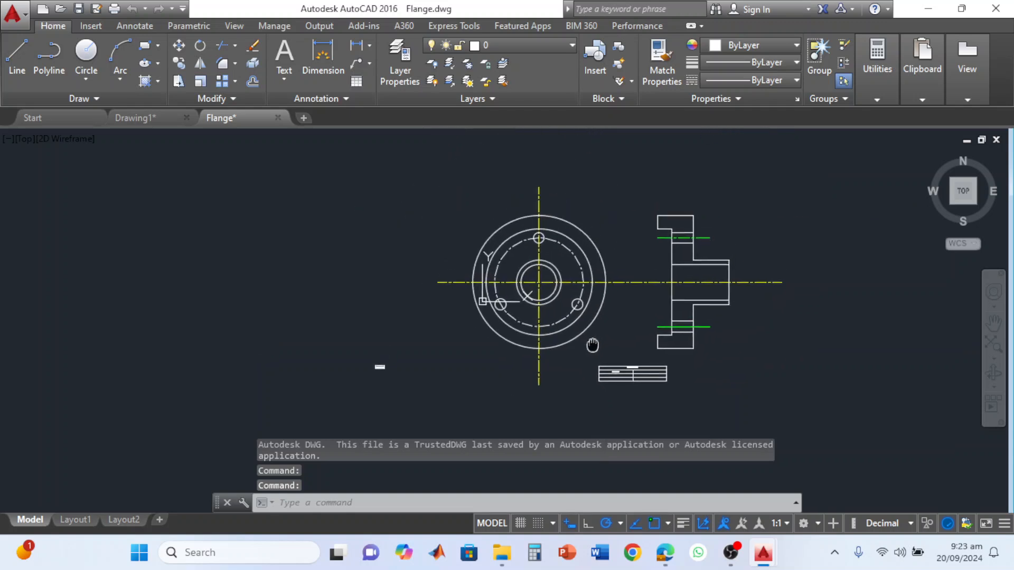
pyautogui.scroll(4, 596, 347)
pyautogui.scroll(2, 596, 347)
pyautogui.scroll(-2, 595, 347)
pyautogui.scroll(-2, 595, 347)
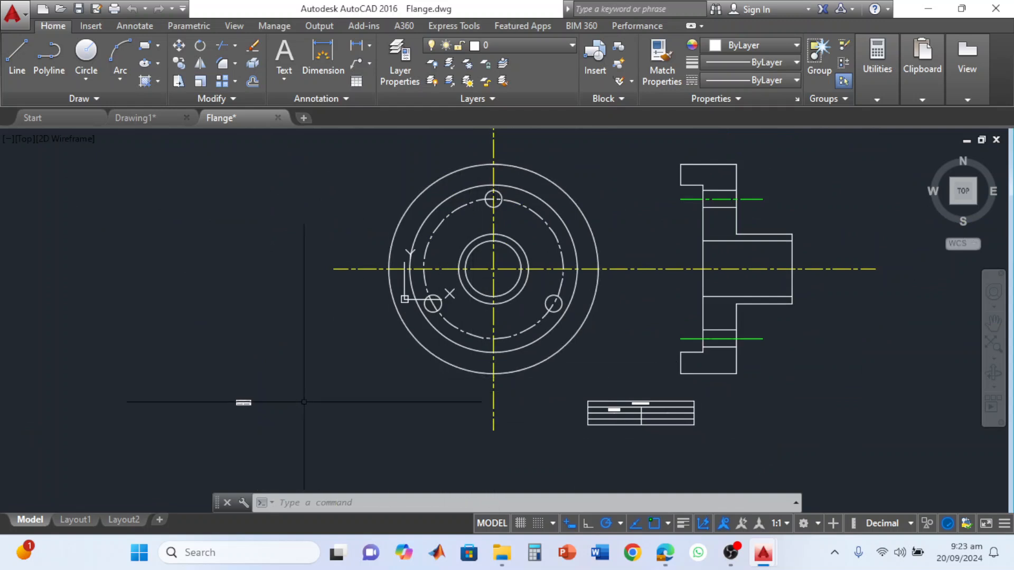
pyautogui.click(282, 380)
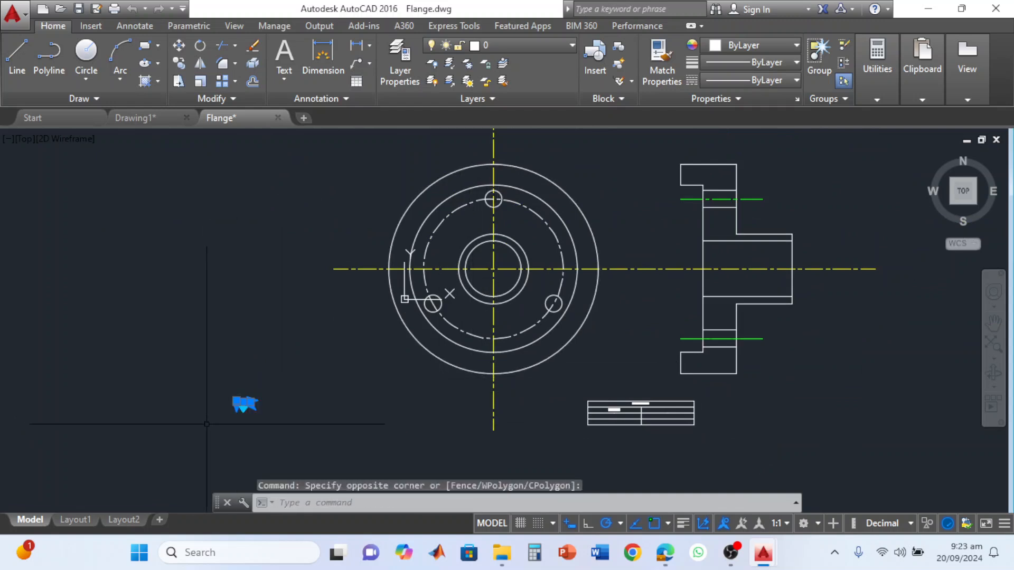
pyautogui.click(225, 417)
pyautogui.press('Delete')
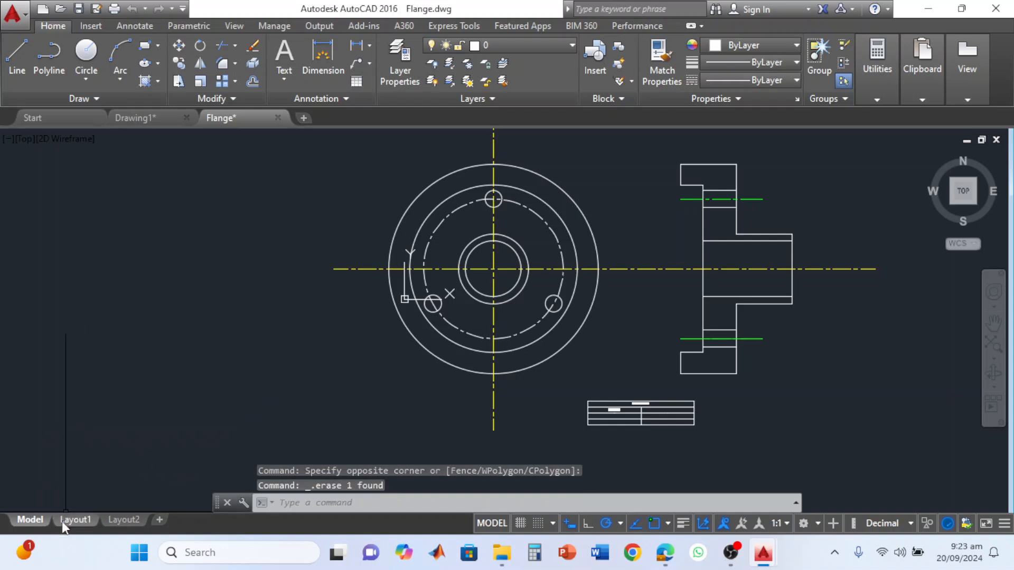
# - Show Layout1 and stretch the viewport's upper-right and lower-left corners outward to just inside the printable margin
pyautogui.moveTo(73, 523)
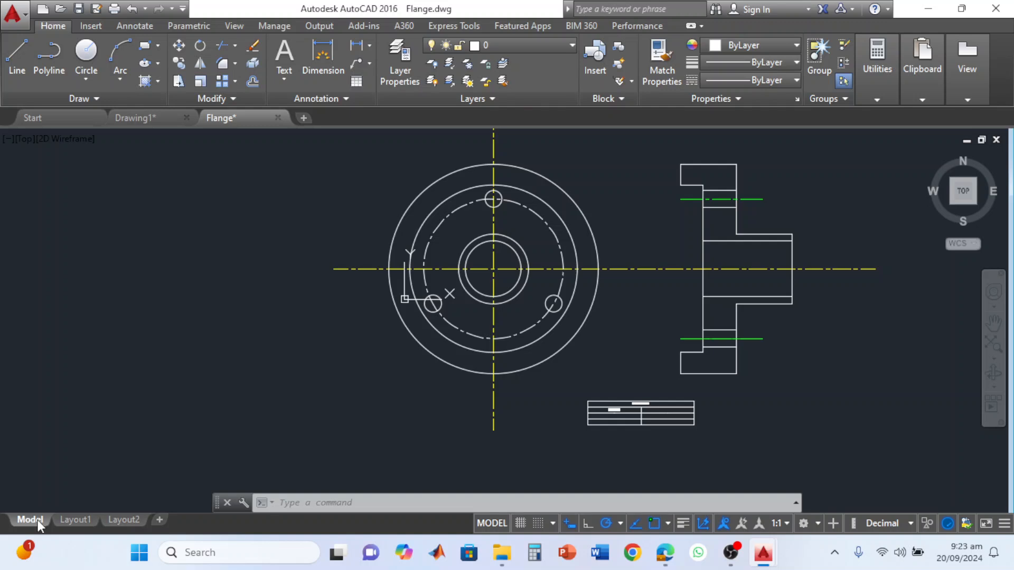
pyautogui.click(80, 521)
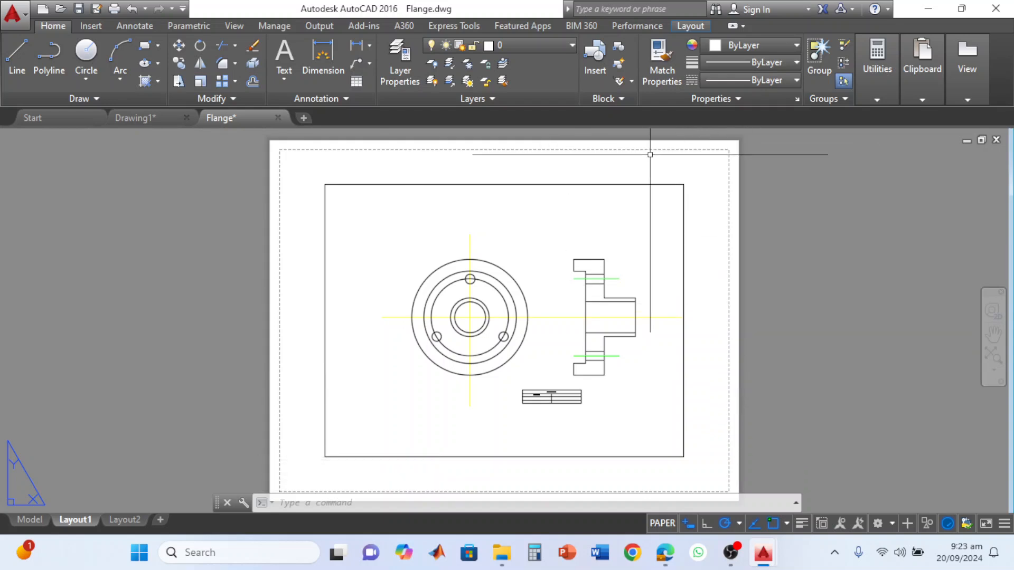
pyautogui.click(684, 182)
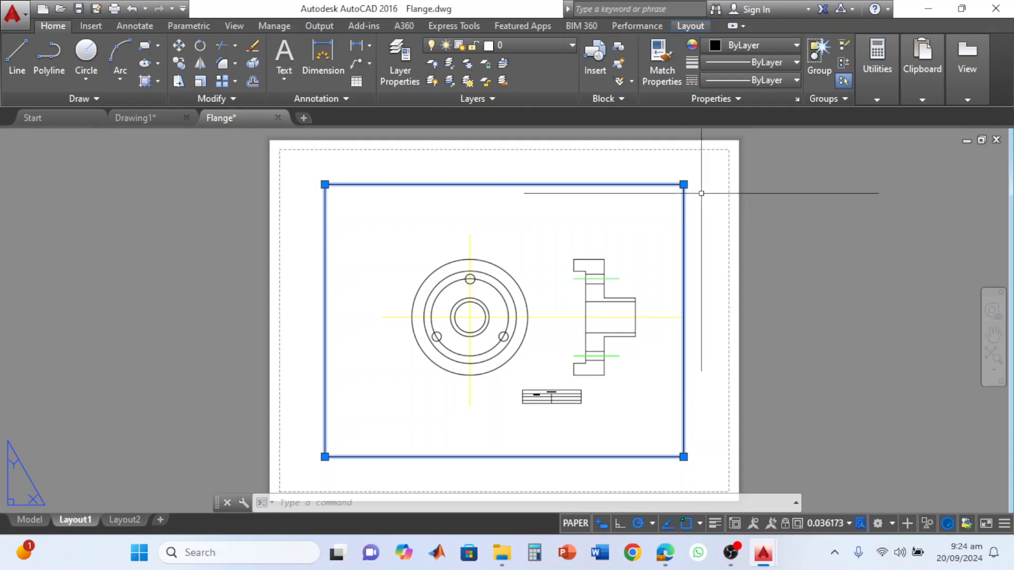
pyautogui.click(684, 185)
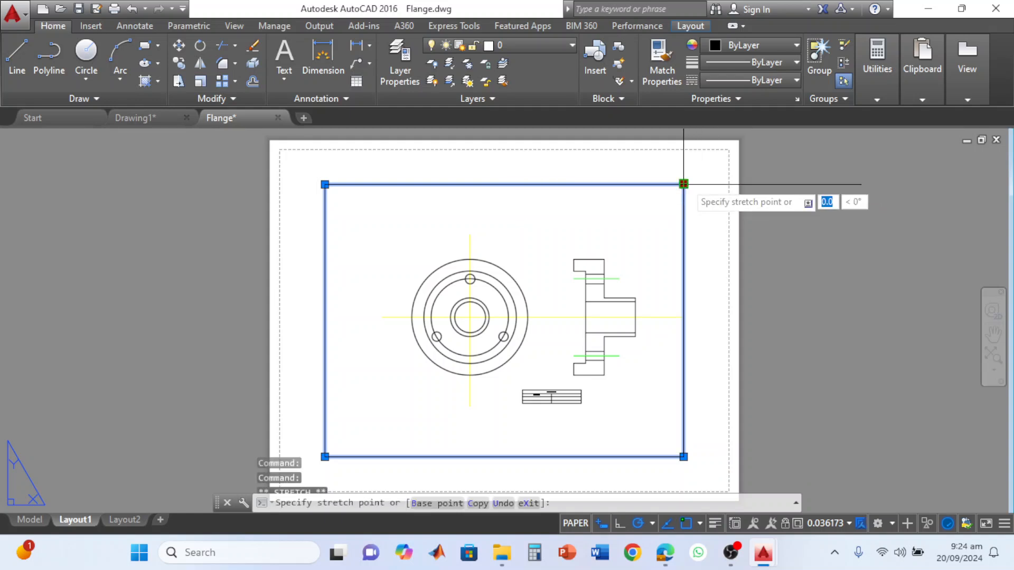
pyautogui.click(724, 155)
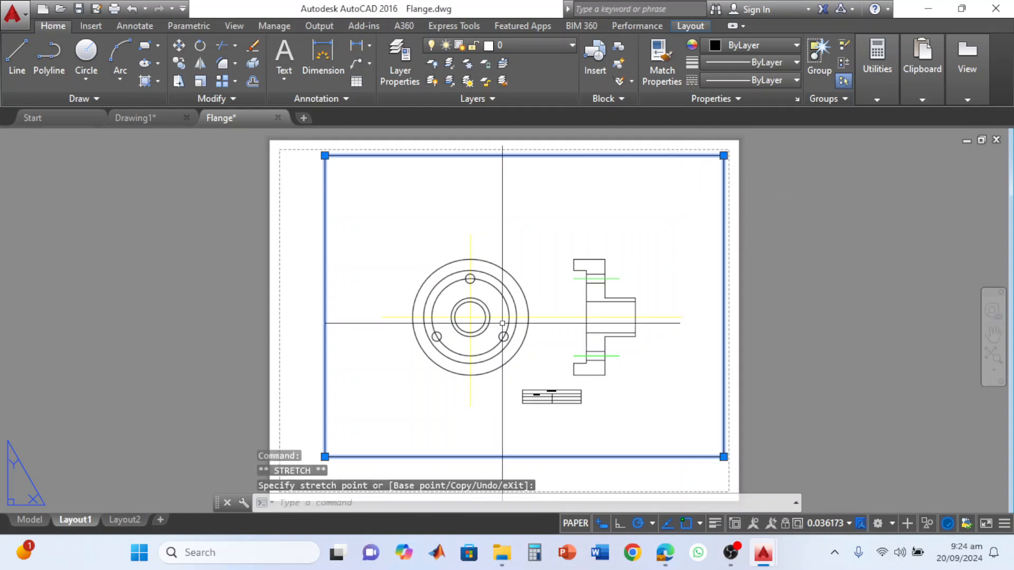
pyautogui.click(325, 456)
pyautogui.click(289, 478)
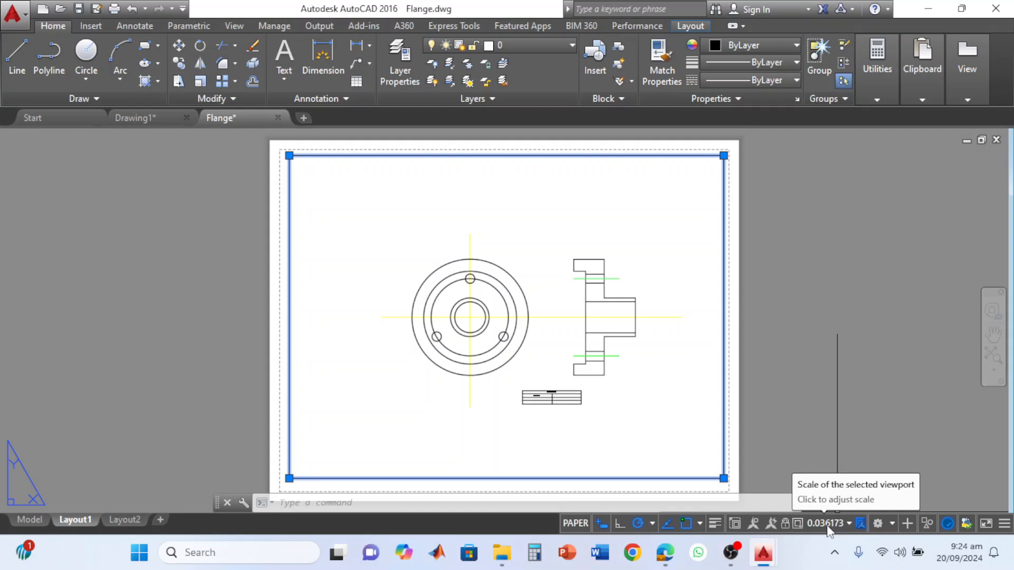
# - Try the flange viewport at scales 1:1 and 1:10, and set its scale to 1:20
pyautogui.click(850, 525)
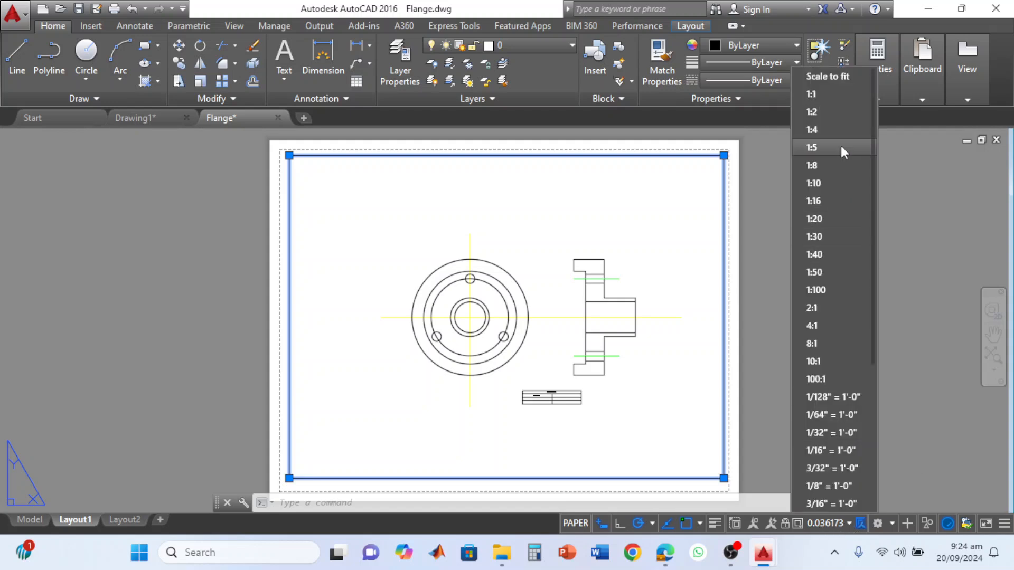
pyautogui.click(829, 95)
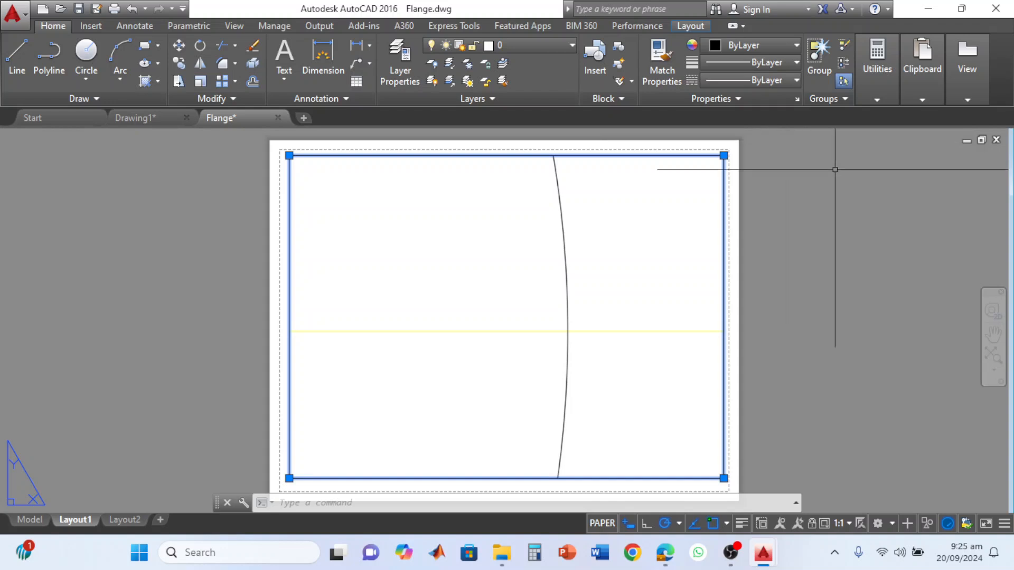
pyautogui.click(850, 521)
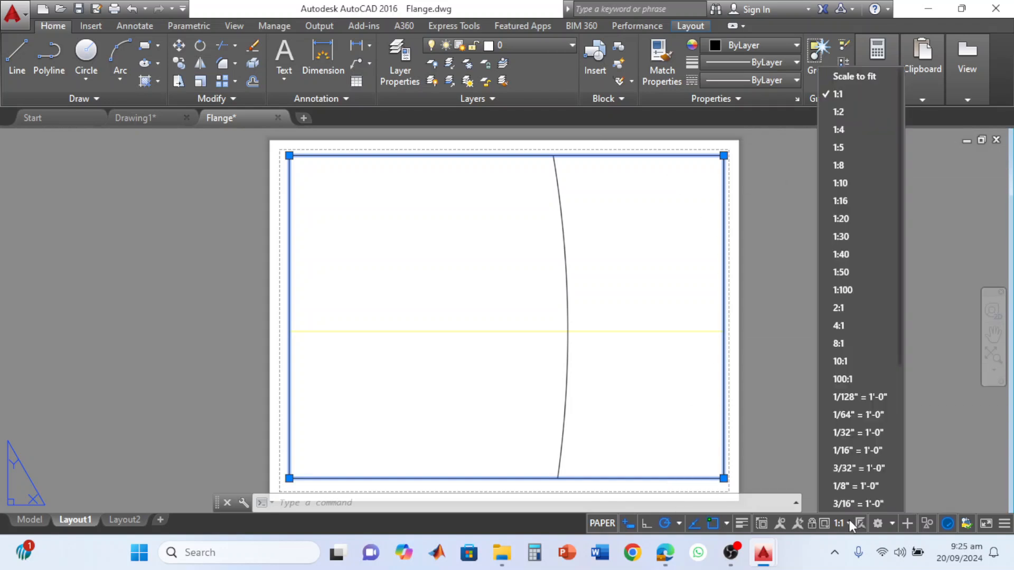
pyautogui.click(851, 185)
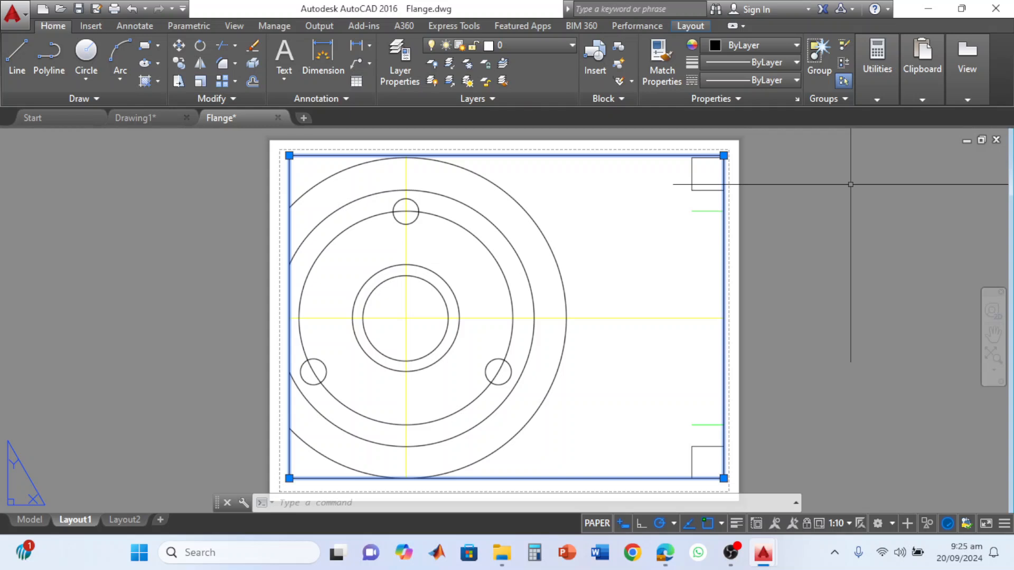
pyautogui.click(839, 525)
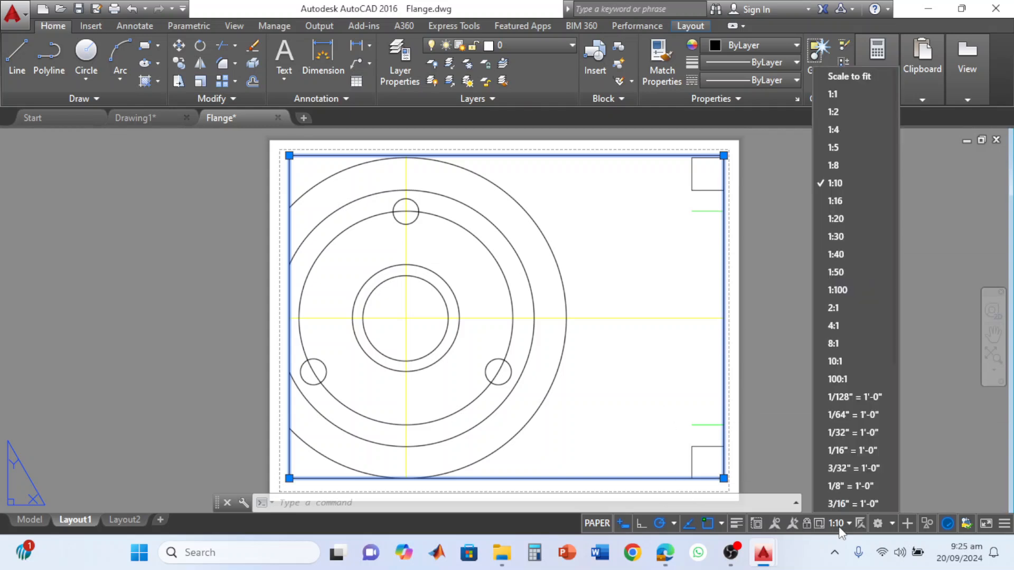
pyautogui.click(849, 215)
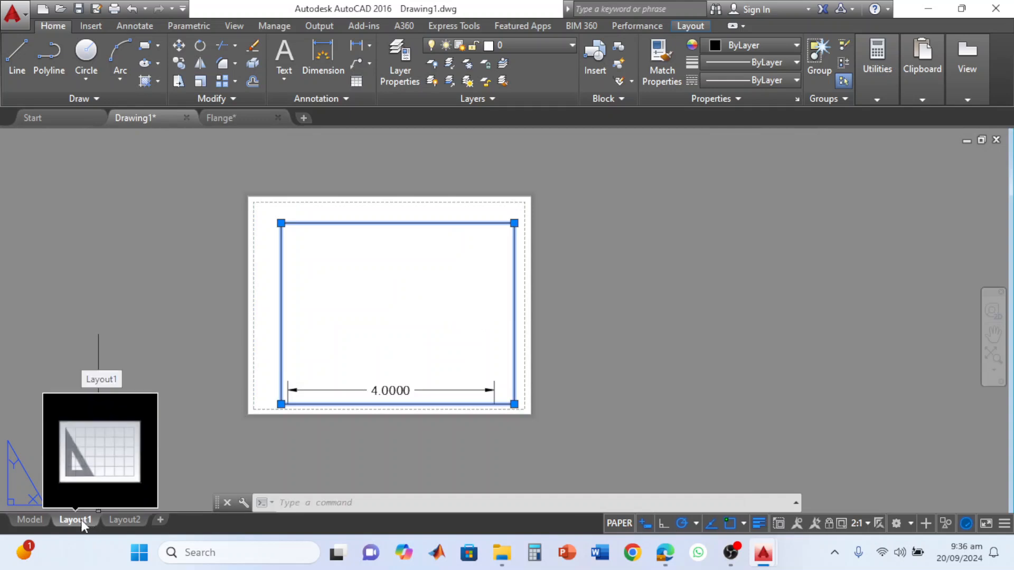
# - Modify Layout1's page setup to use the DWG To PDF.pc3 plotter
pyautogui.rightClick(81, 520)
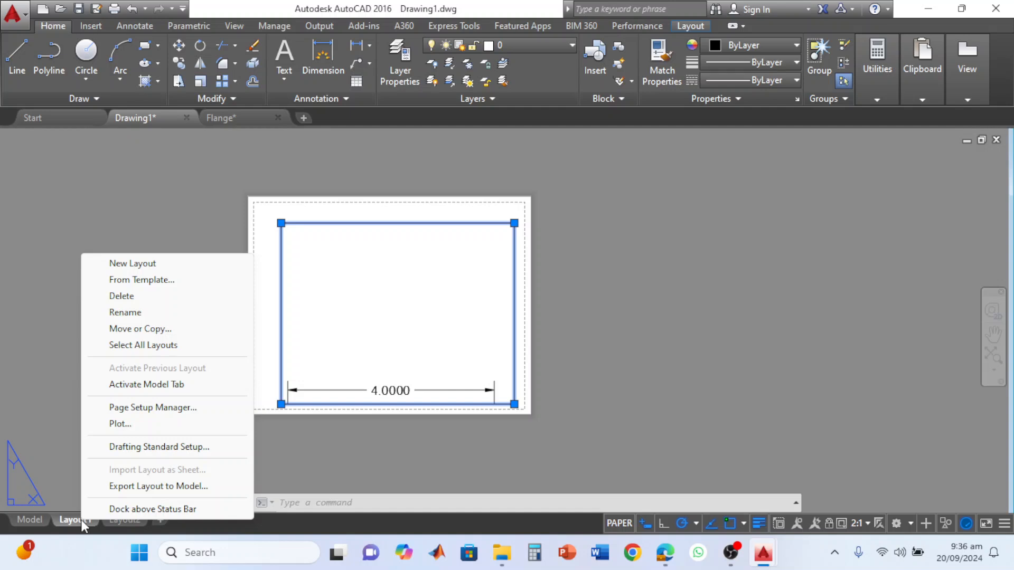
pyautogui.click(153, 407)
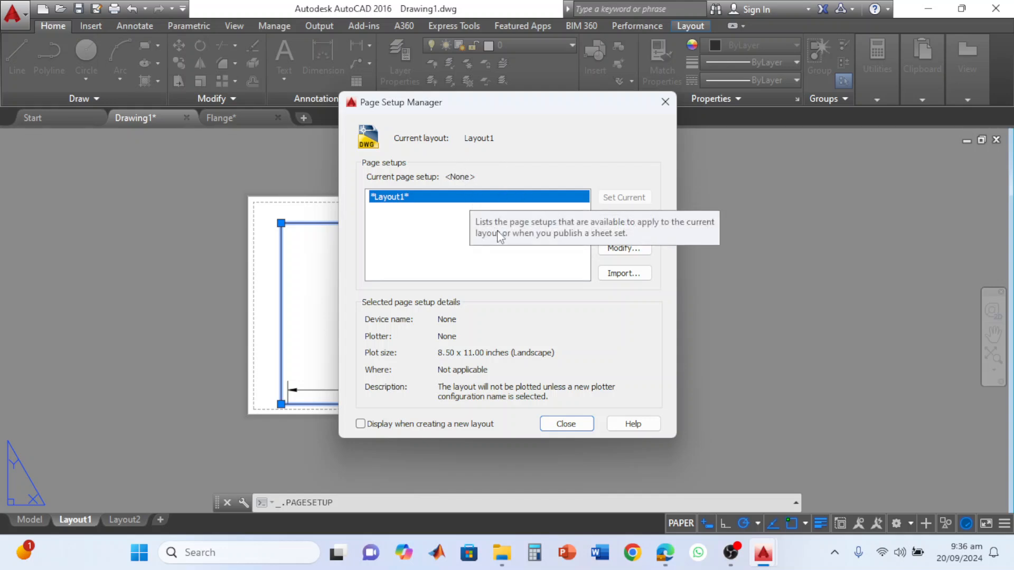
pyautogui.click(618, 251)
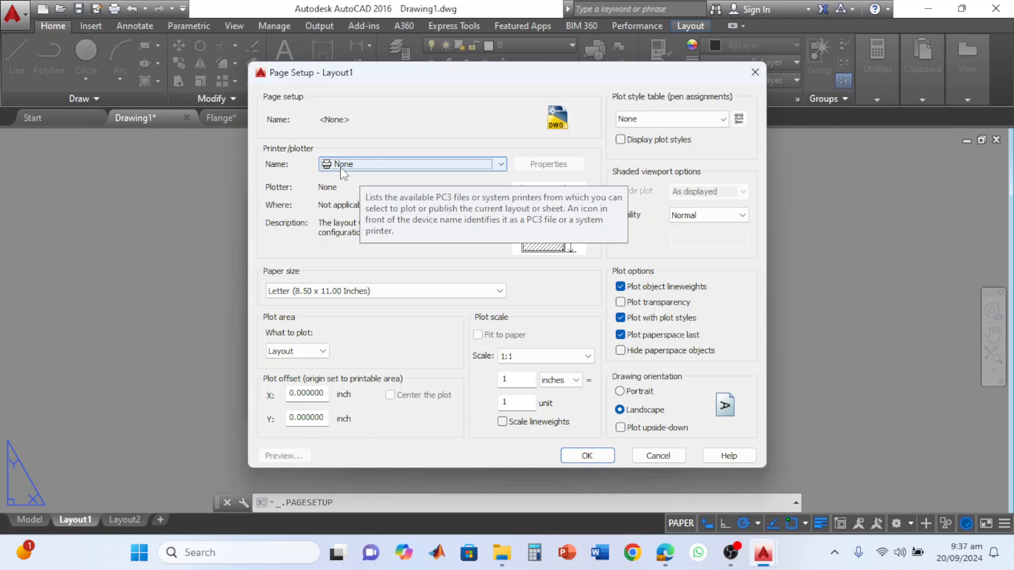
pyautogui.click(499, 165)
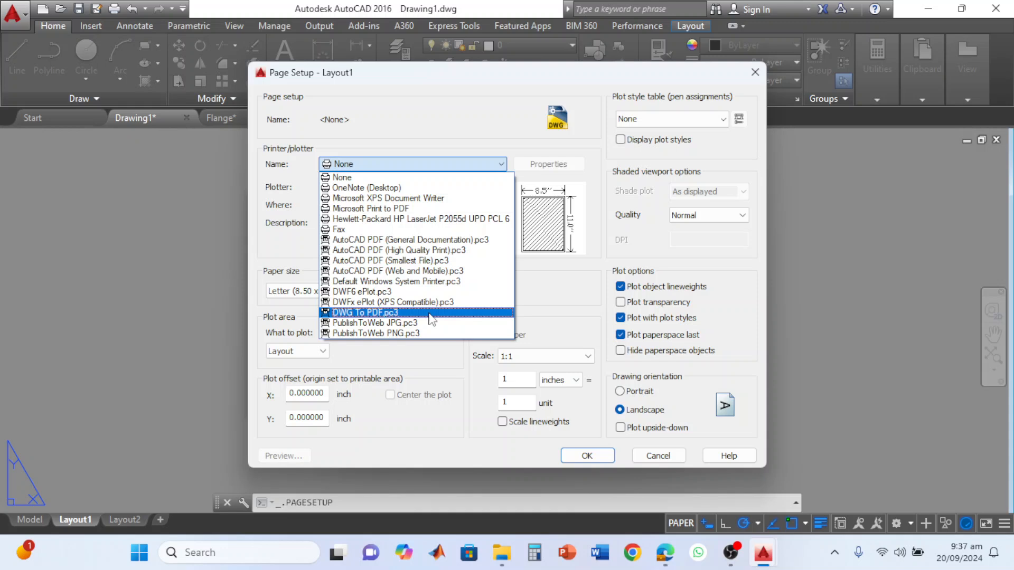
pyautogui.click(376, 315)
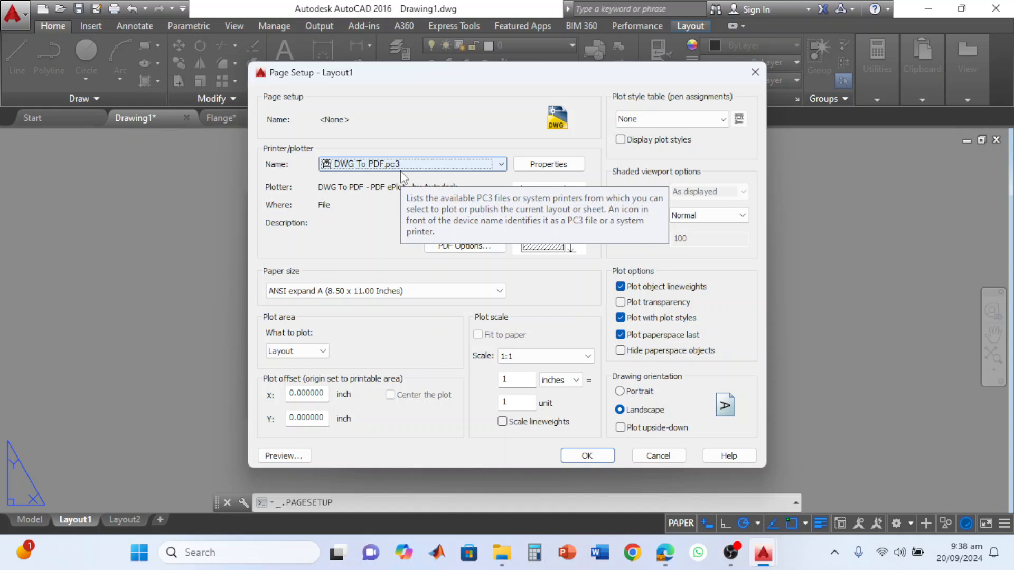
# - Try the Hewlett-Packard HP LaserJet P2055d as Layout1's plotter, and return to DWG To PDF.pc3
pyautogui.click(458, 164)
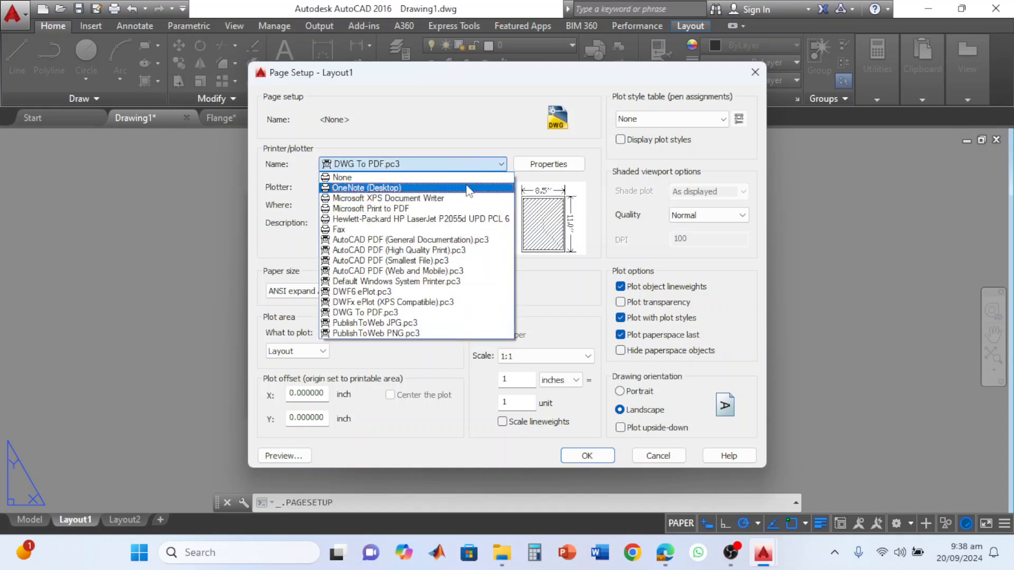
pyautogui.click(453, 219)
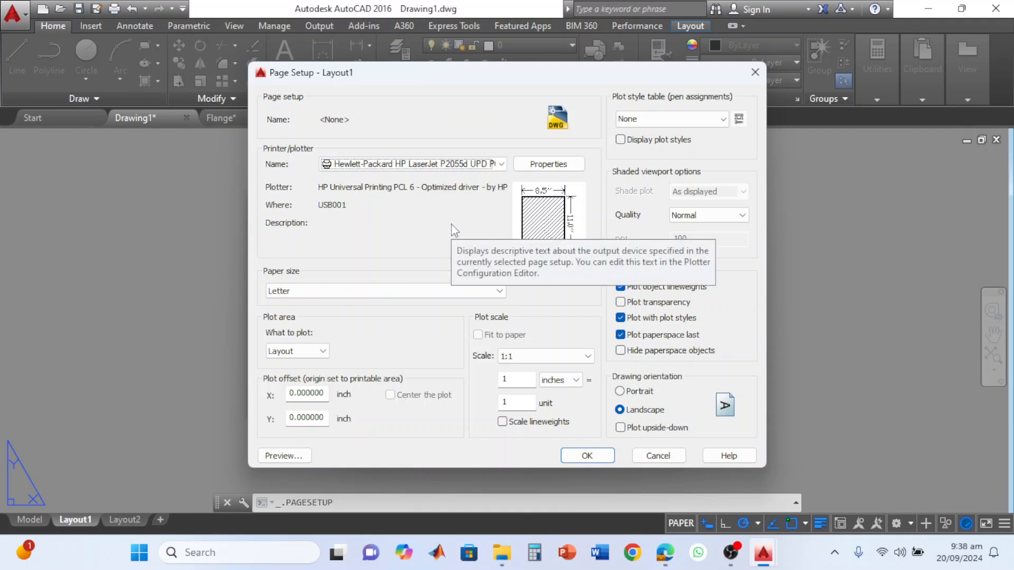
pyautogui.click(489, 165)
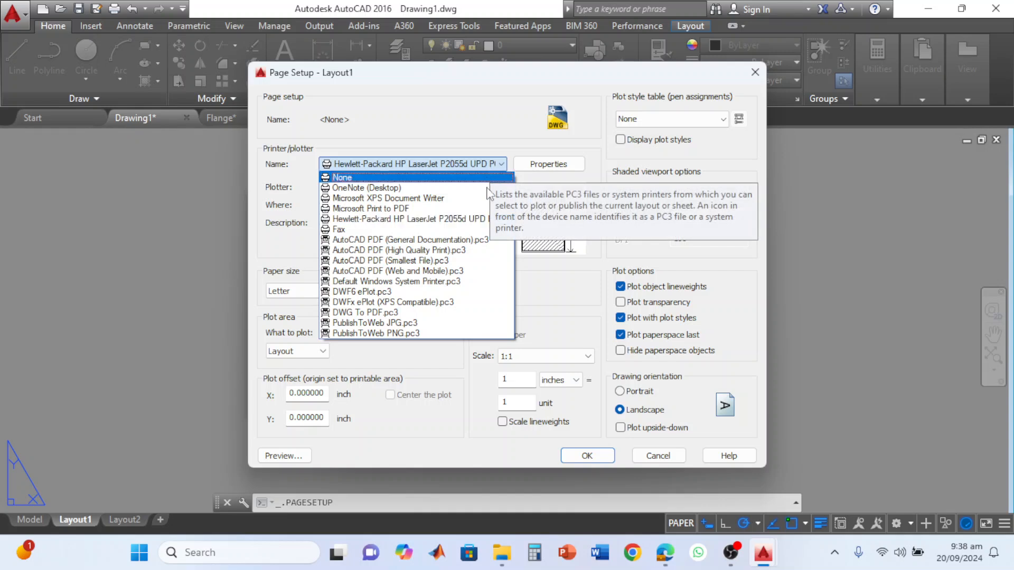
pyautogui.click(455, 313)
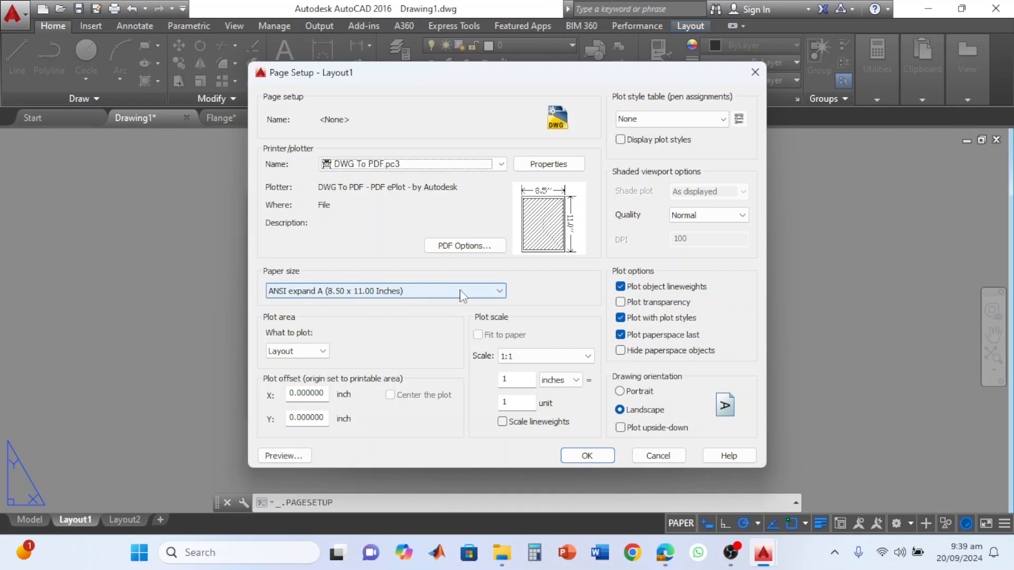
# - Set the paper size to ISO A4 (297.00 x 210.00 MM), and try portrait orientation before returning to landscape
pyautogui.click(483, 291)
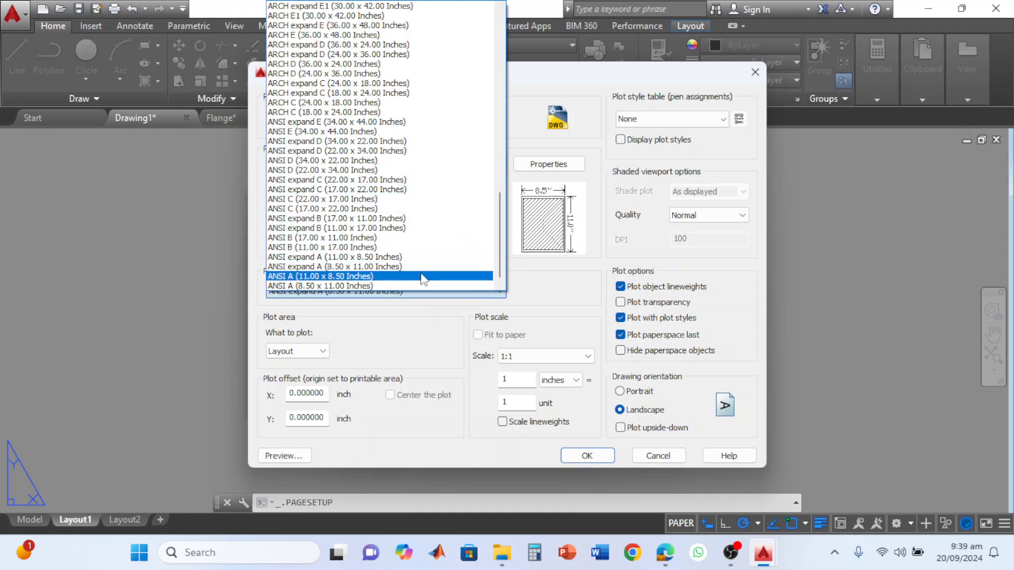
pyautogui.moveTo(500, 233); pyautogui.dragTo(505, 168)
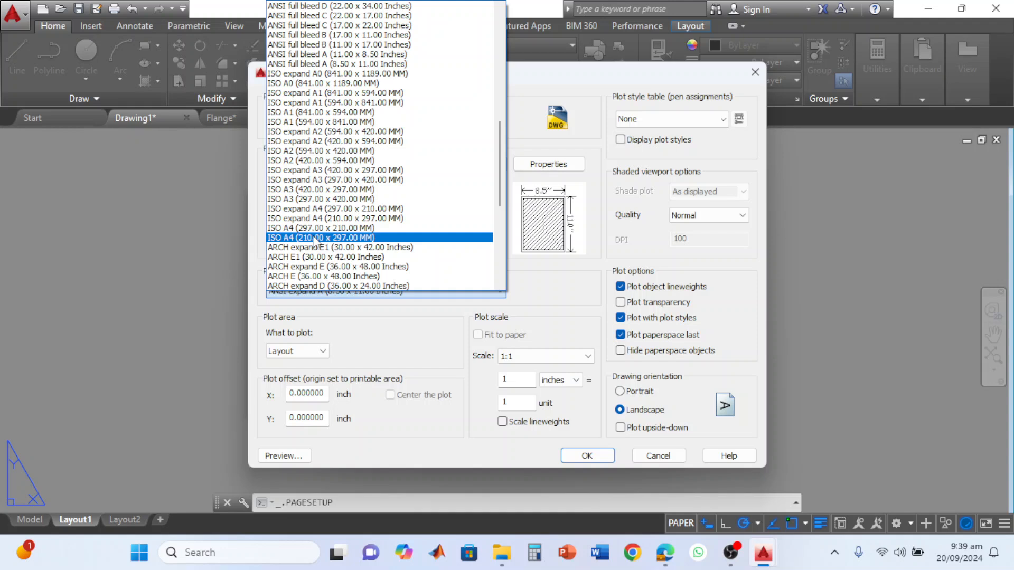
pyautogui.click(312, 229)
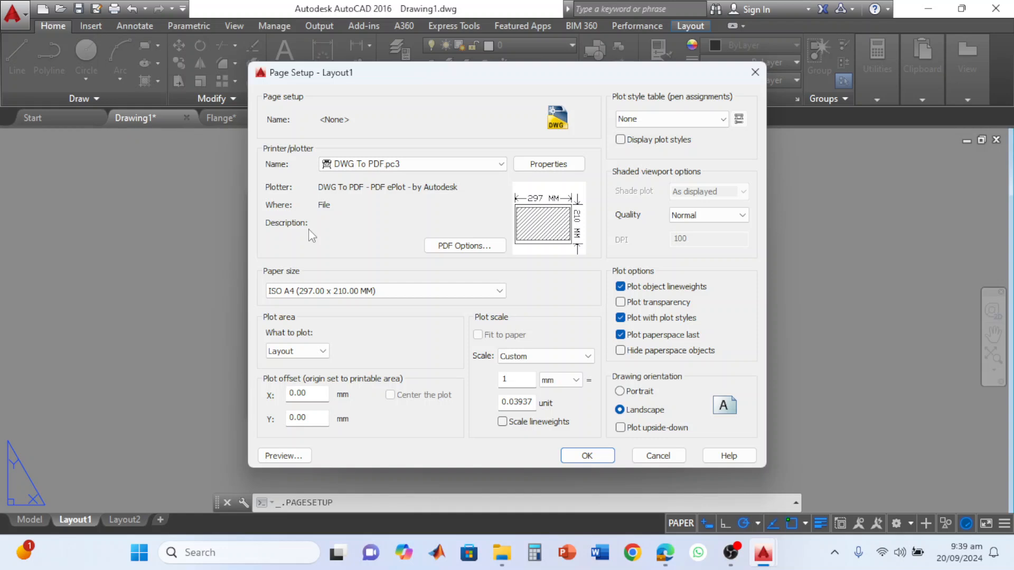
pyautogui.moveTo(536, 225)
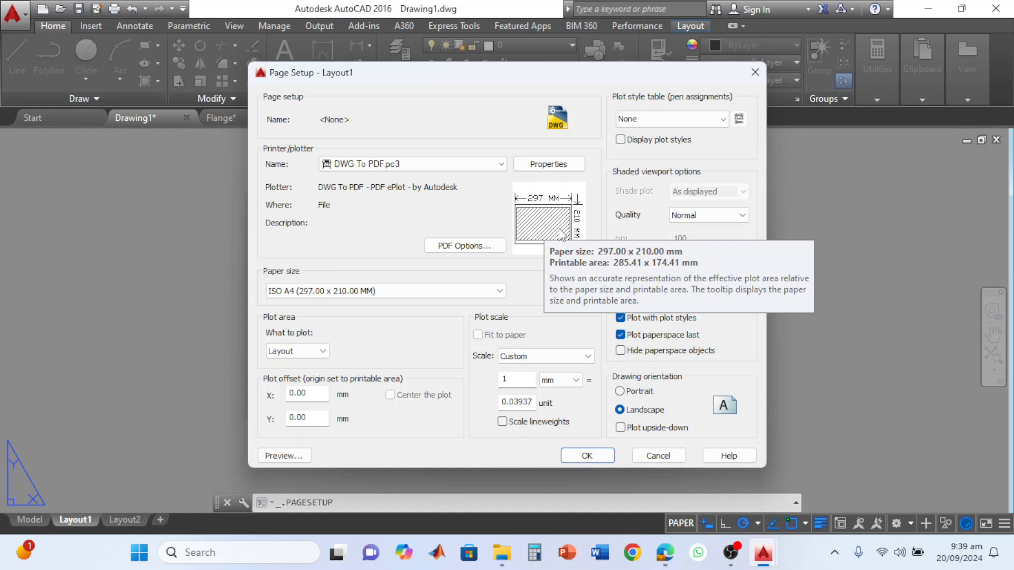
pyautogui.click(647, 393)
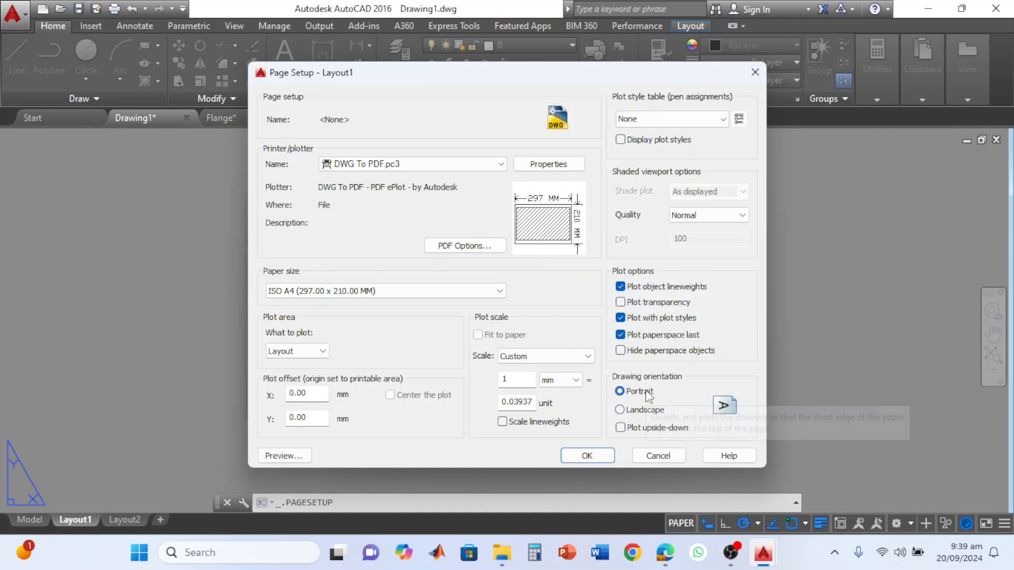
pyautogui.click(647, 411)
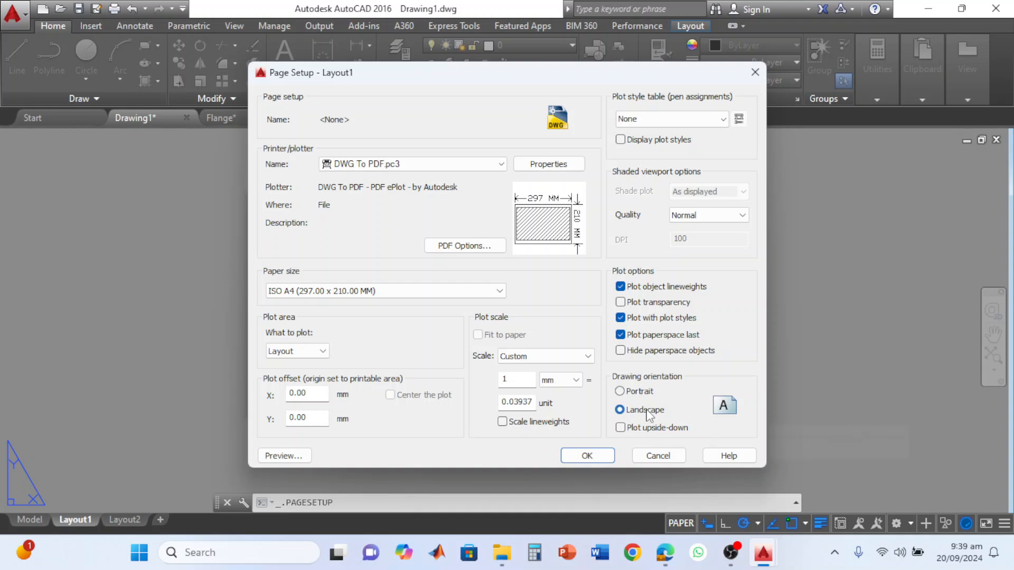
# - Set Layout1's paper size to ISO A4 (210.00 x 297.00 MM), accept the page setup and close its manager
pyautogui.click(467, 293)
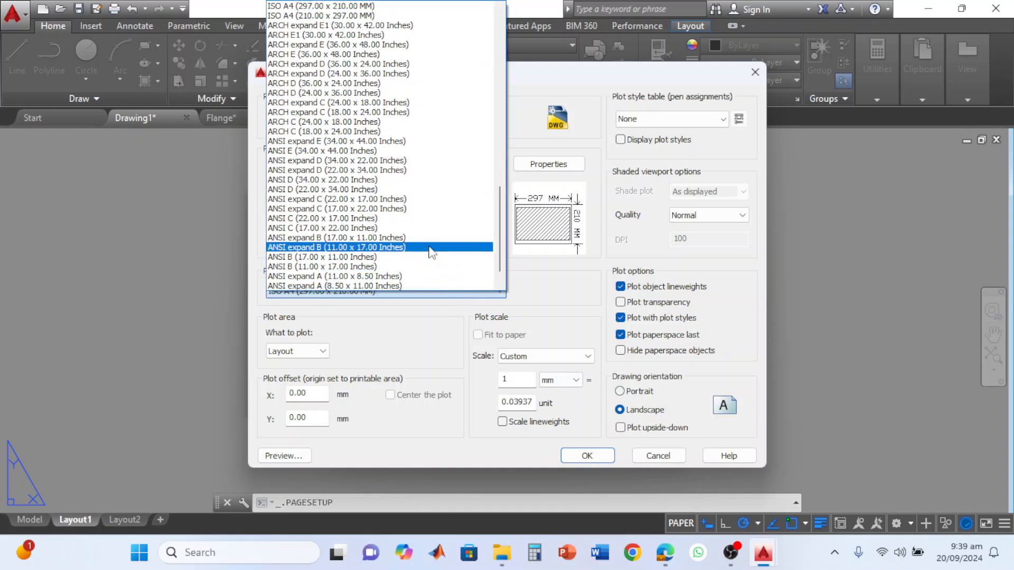
pyautogui.click(354, 16)
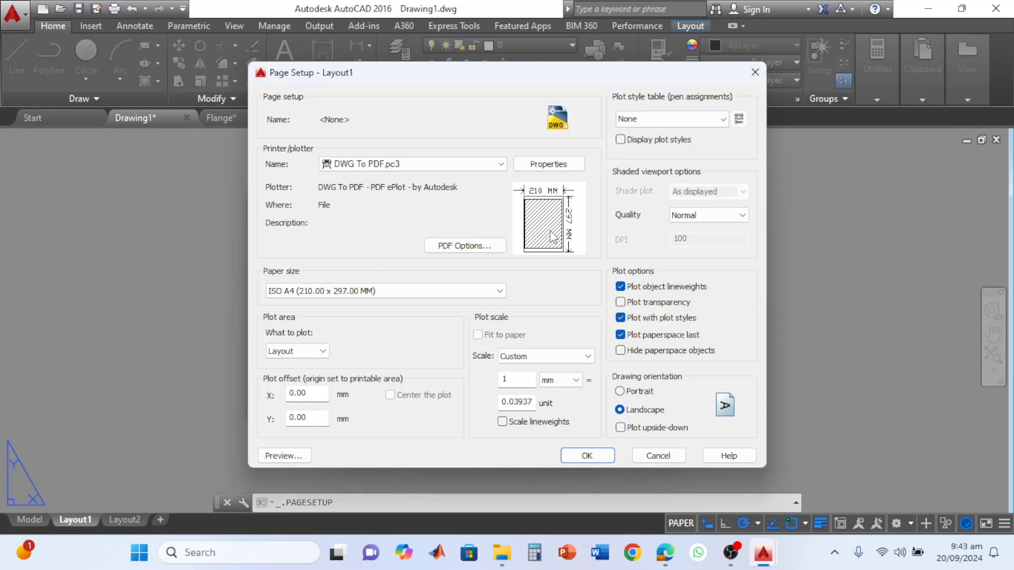
pyautogui.click(595, 458)
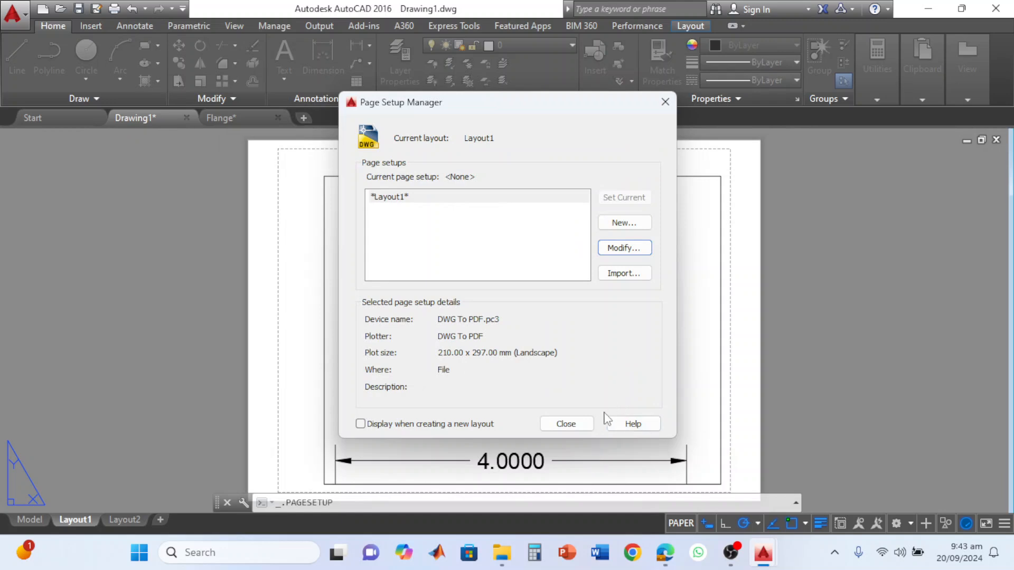
pyautogui.click(576, 427)
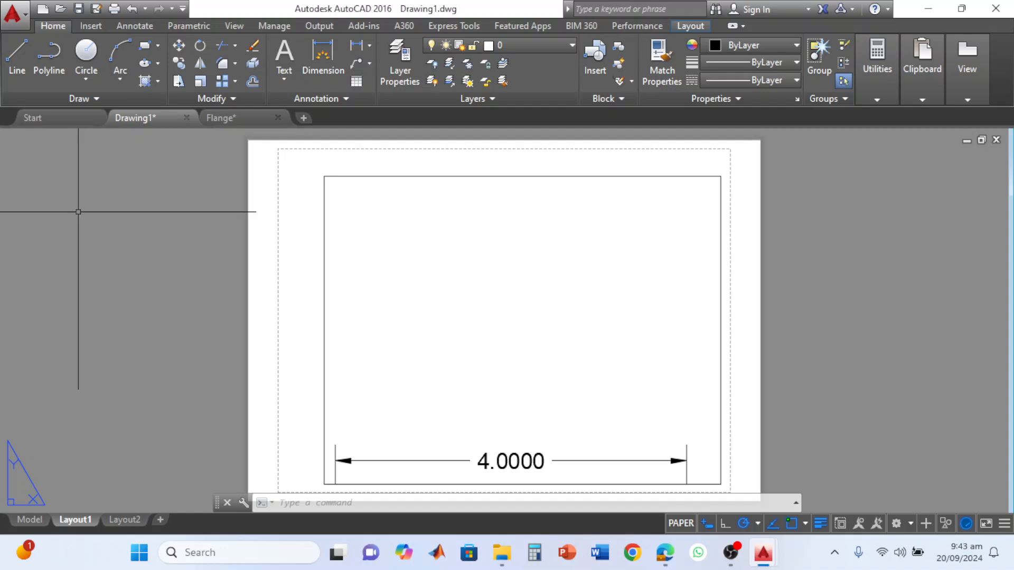
# - Plot Layout1 as a single sheet on ISO A4 (297.00 x 210.00 MM), saving it as Drawing1-Layout1.pdf in Documents
pyautogui.click(27, 11)
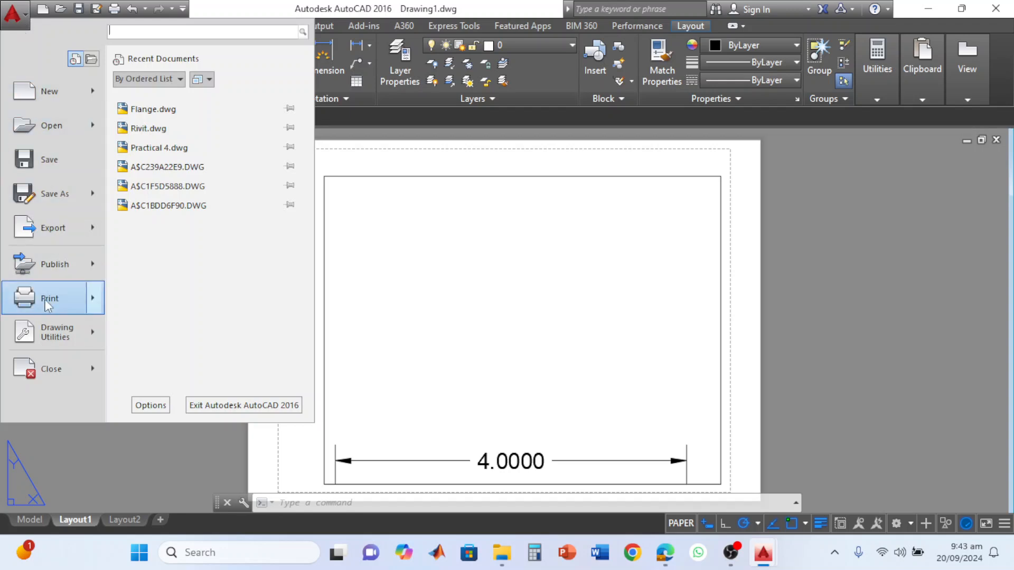
pyautogui.moveTo(45, 310)
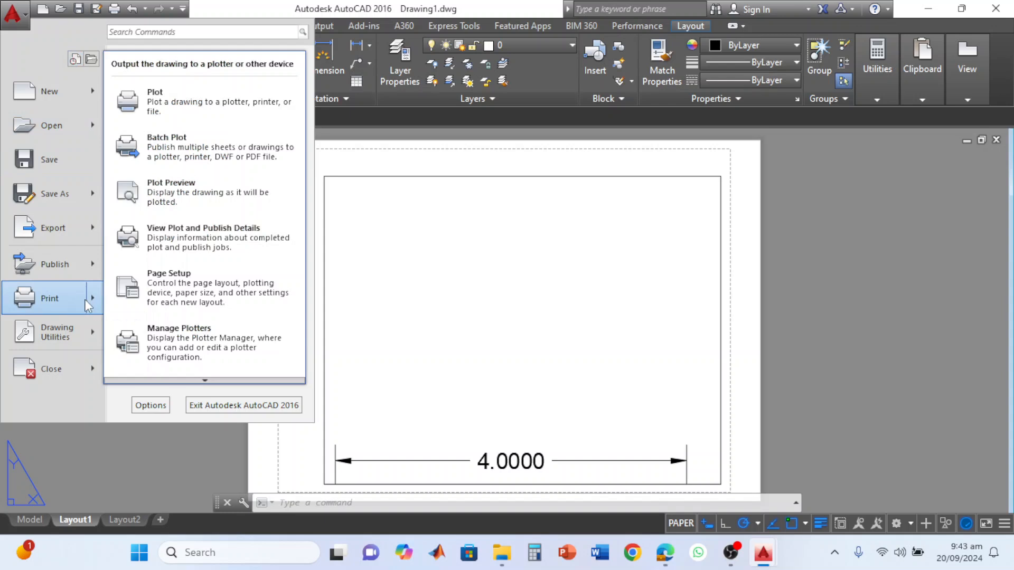
pyautogui.click(169, 109)
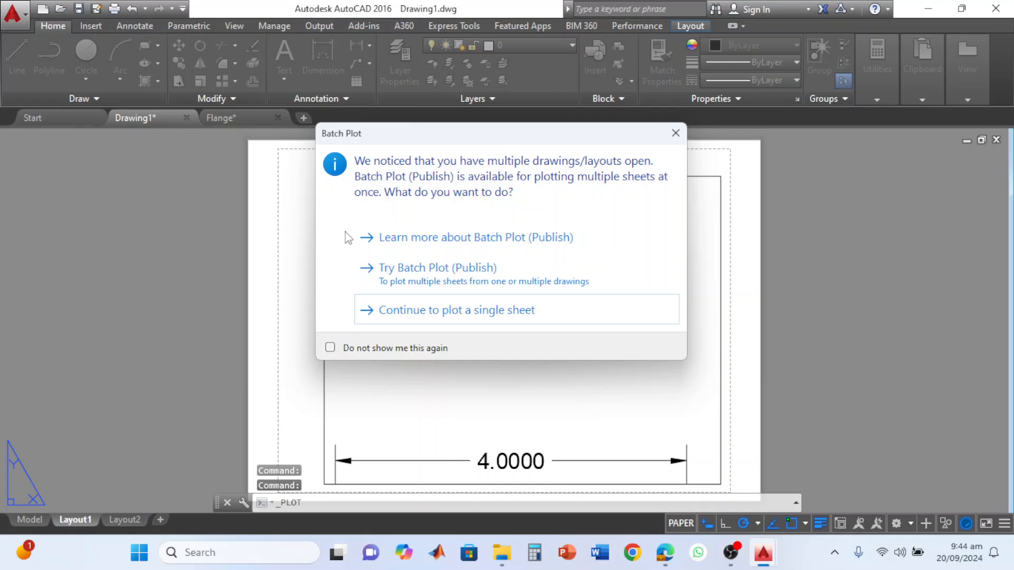
pyautogui.click(442, 316)
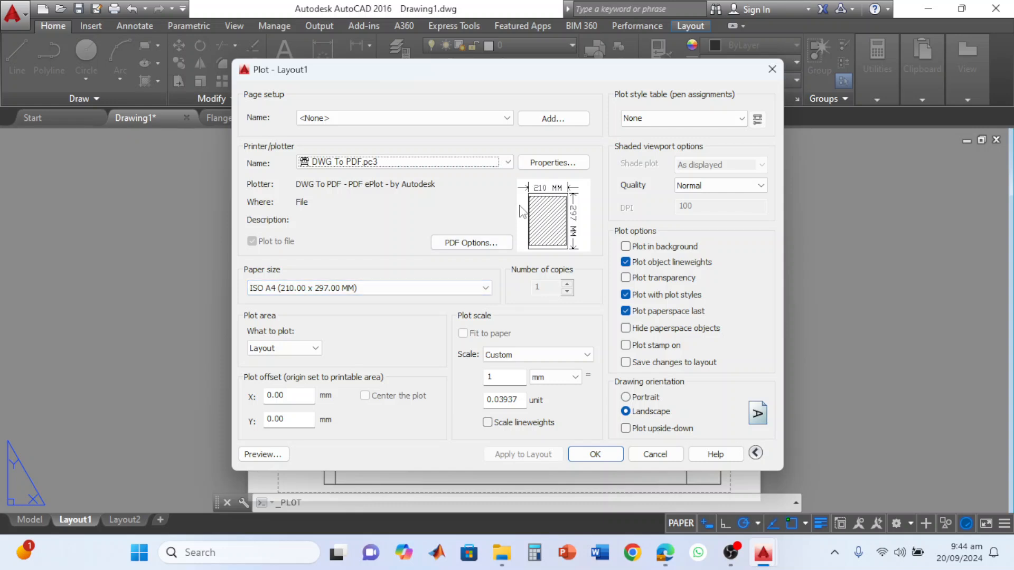
pyautogui.click(484, 288)
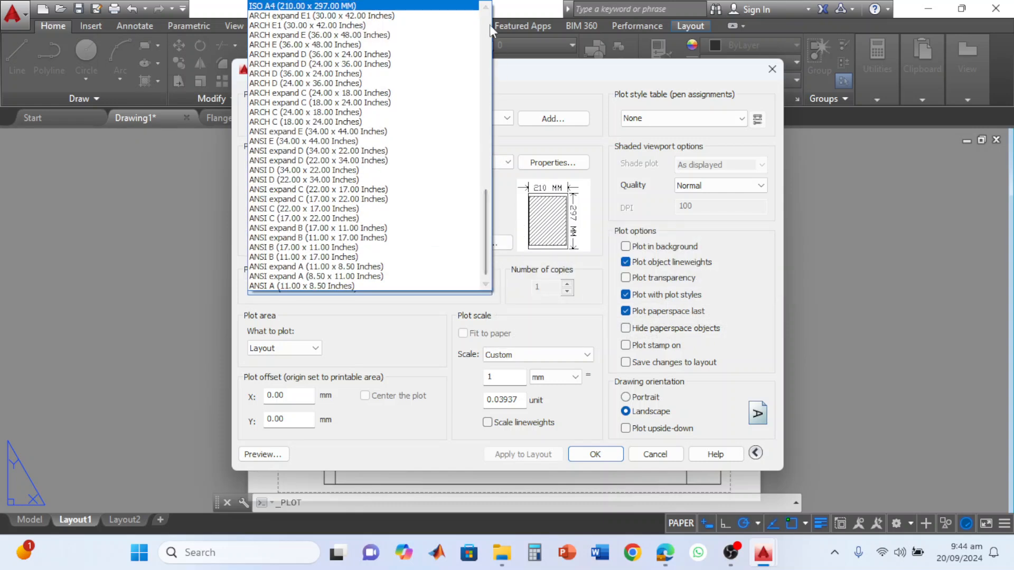
pyautogui.click(485, 6)
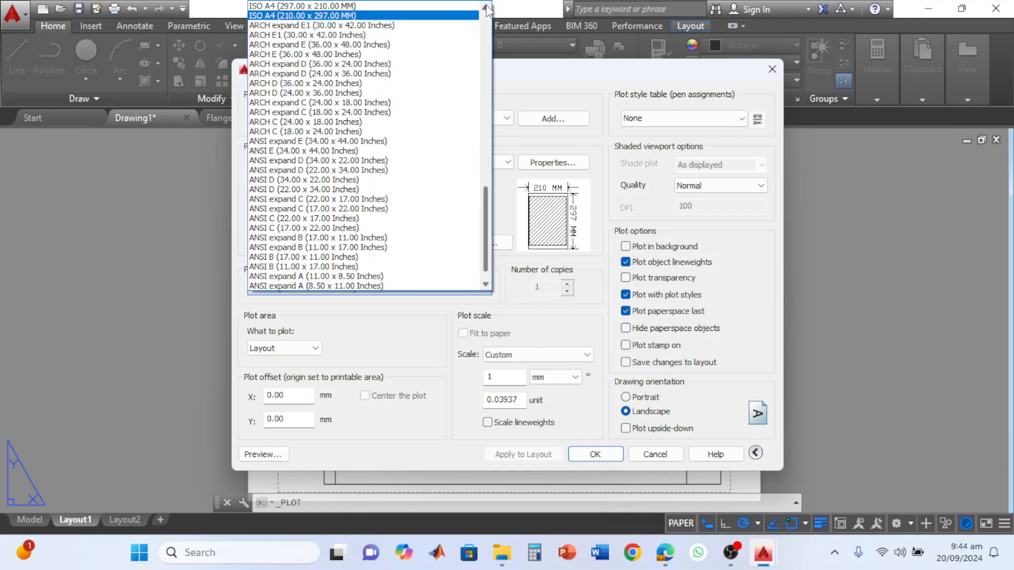
pyautogui.click(472, 7)
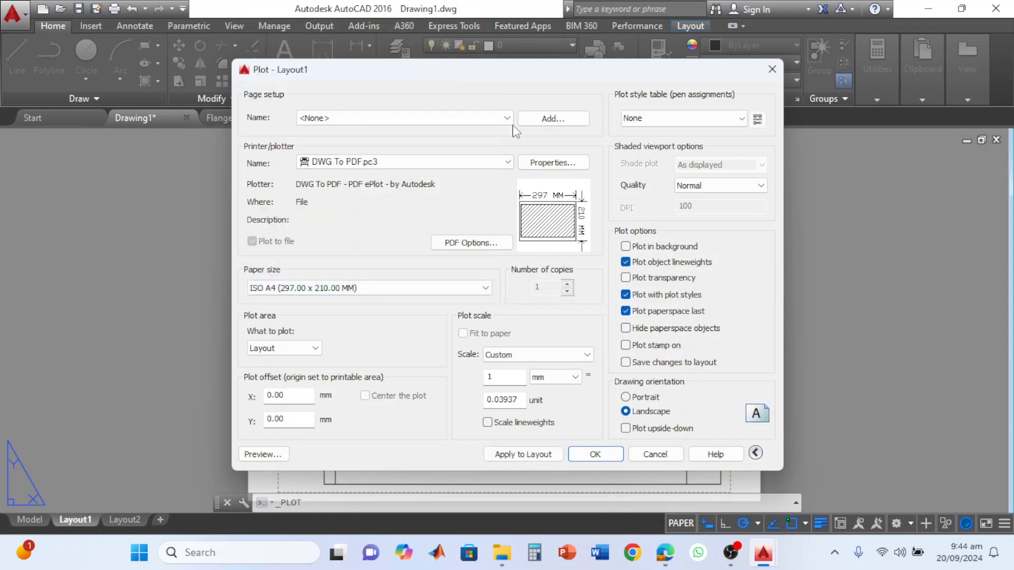
pyautogui.click(596, 455)
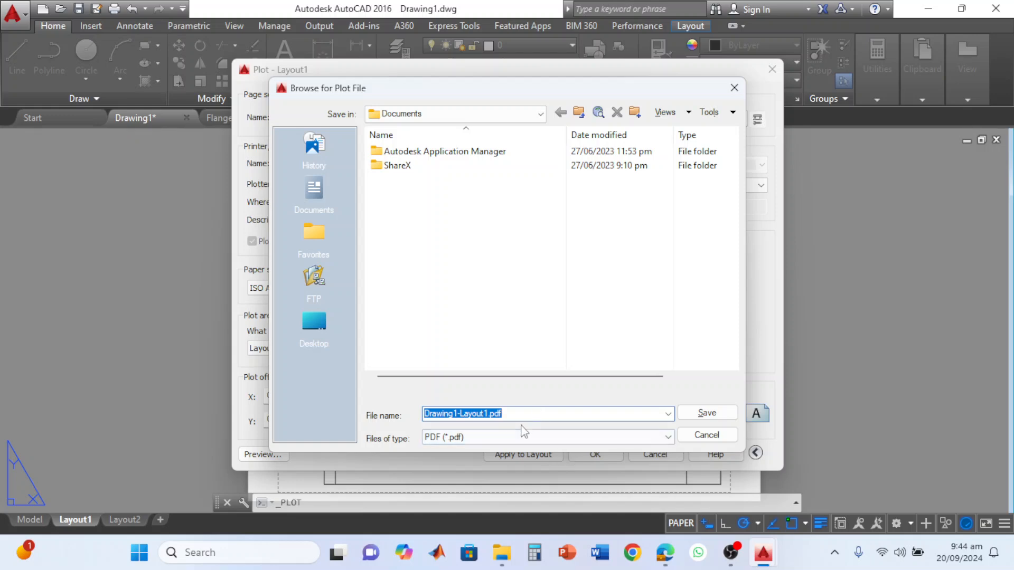
pyautogui.click(707, 416)
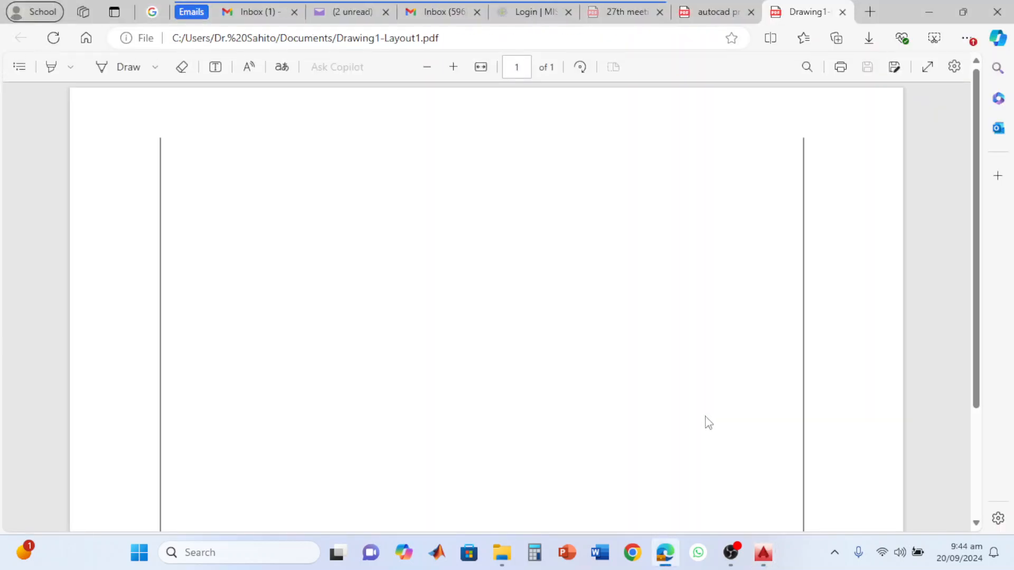
# - Examine the whole plotted page of Drawing1-Layout1.pdf, including the dimension and the viewport border
pyautogui.scroll(-3, 697, 421)
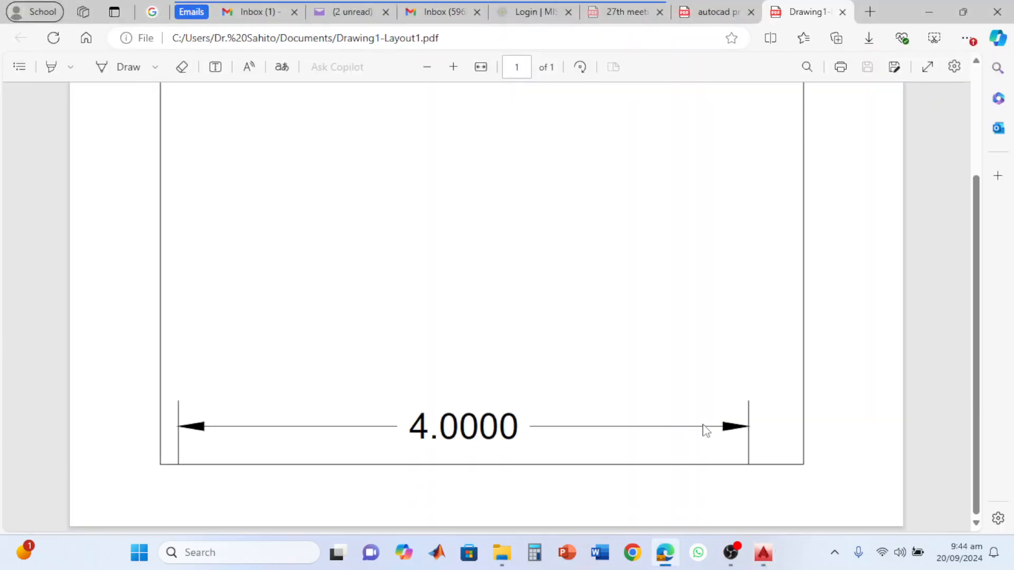
pyautogui.scroll(3, 698, 423)
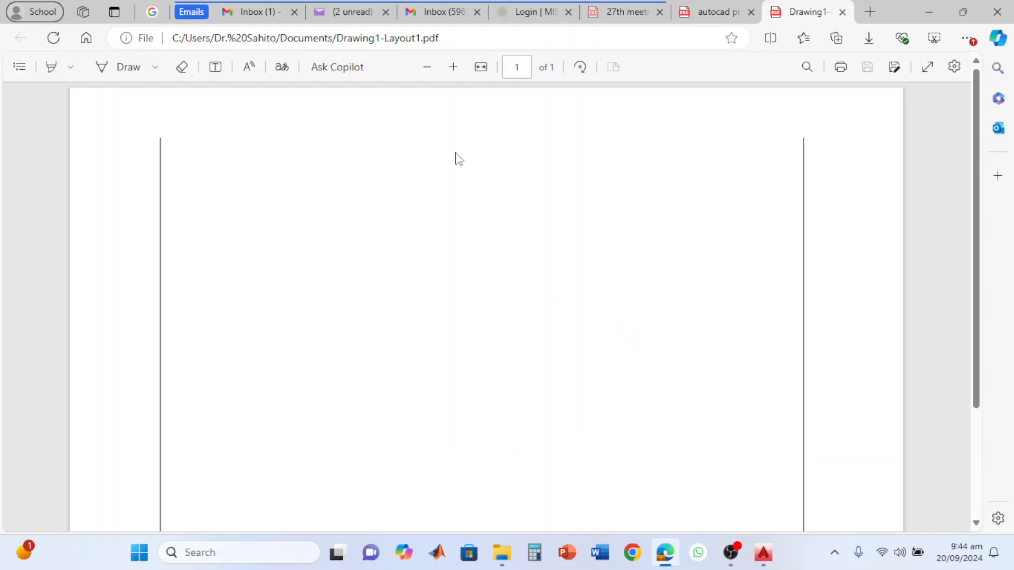
pyautogui.scroll(-3, 481, 216)
pyautogui.keyDown('ctrl'); pyautogui.scroll(-2, 490, 226); pyautogui.keyUp('ctrl')
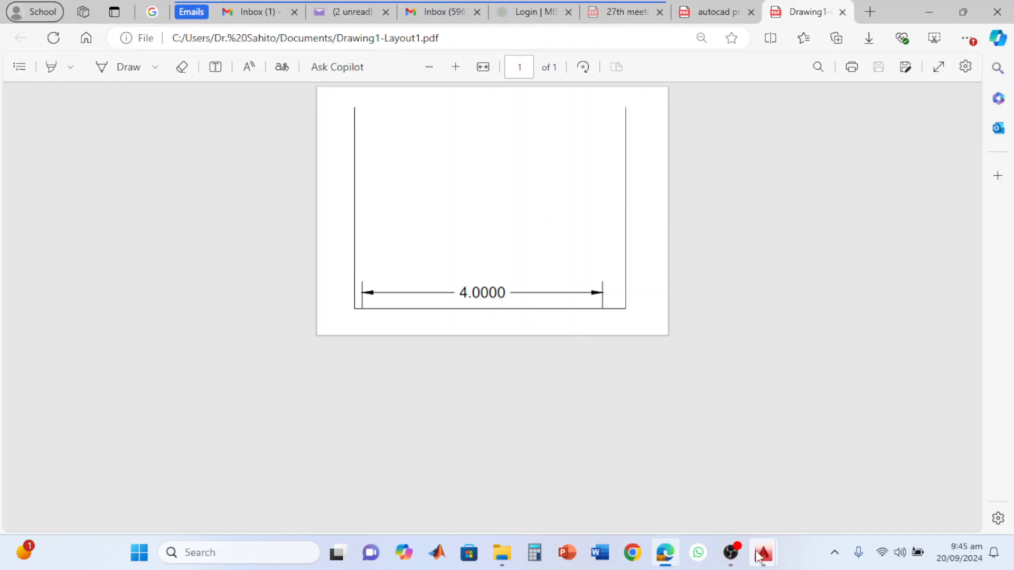
# - Switch to the Flange drawing in AutoCAD, inspect the title table on Layout1, and activate model space inside the flange viewport
pyautogui.moveTo(764, 552)
pyautogui.click(796, 494)
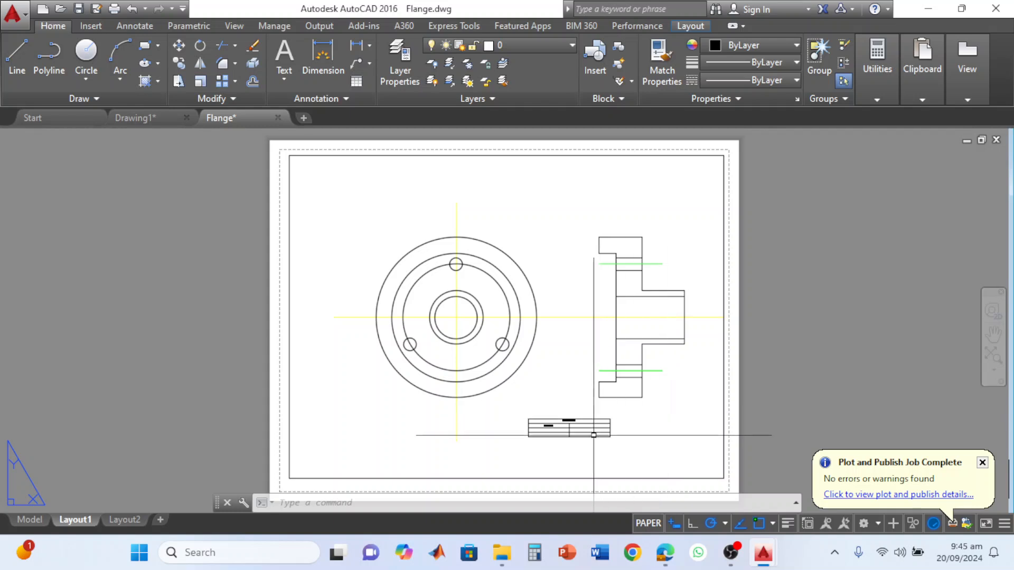
pyautogui.scroll(2, 578, 423)
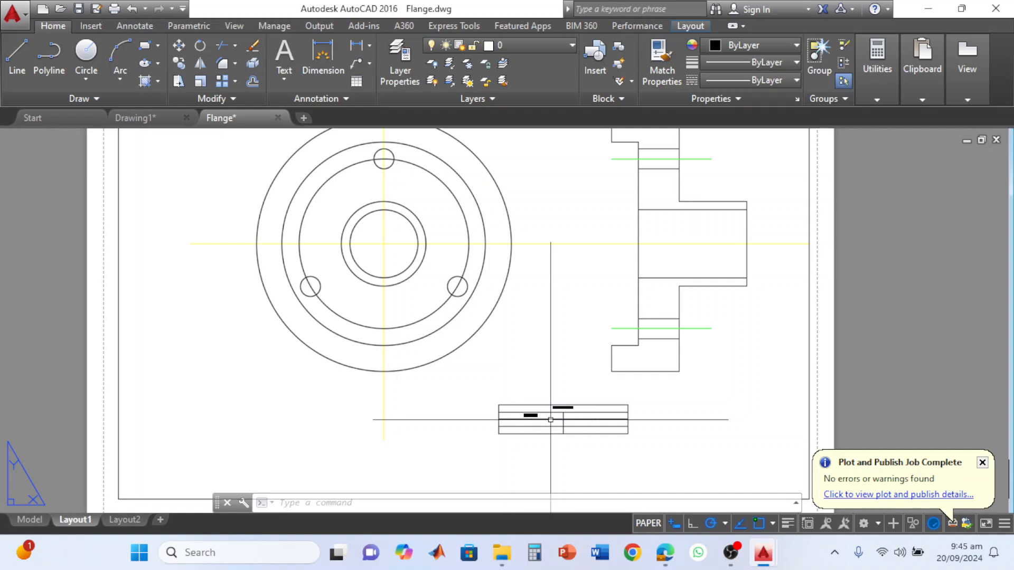
pyautogui.scroll(-2, 551, 420)
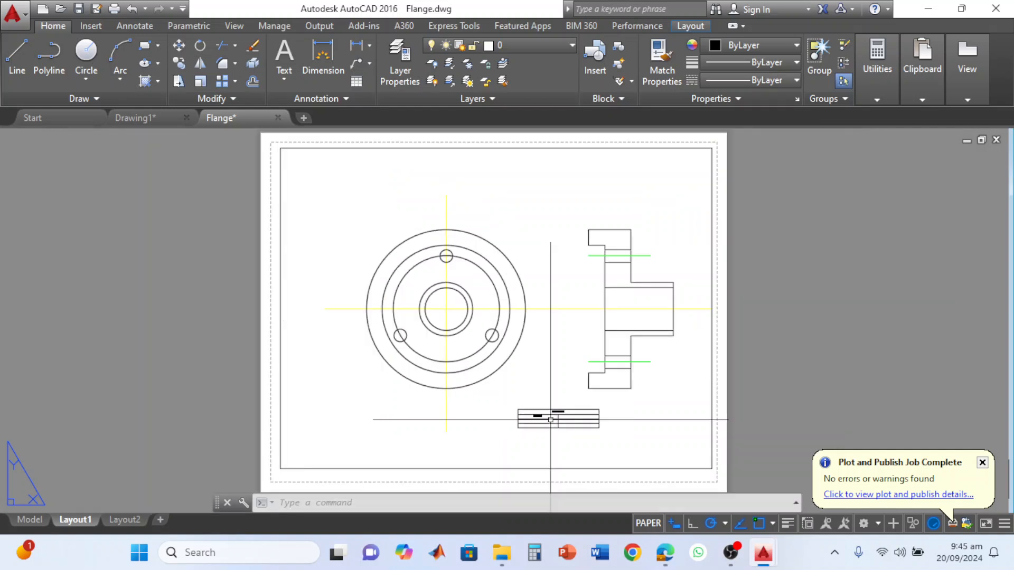
pyautogui.doubleClick(672, 387)
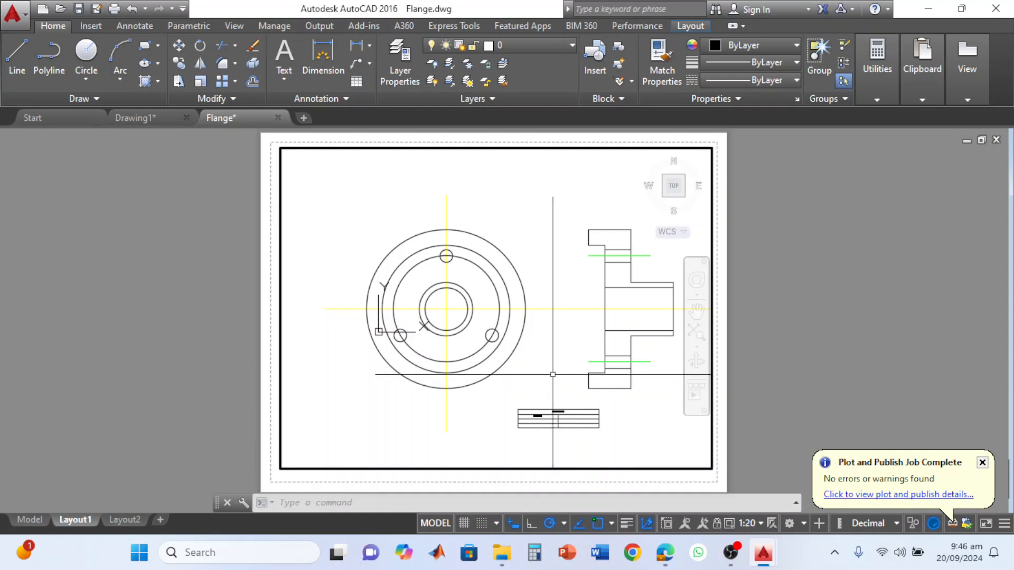
# - Zoom in and out repeatedly inside the flange viewport to examine how its scale responds
pyautogui.scroll(2, 553, 375)
pyautogui.scroll(-2, 553, 375)
pyautogui.scroll(2, 553, 375)
pyautogui.scroll(-2, 553, 374)
pyautogui.scroll(2, 553, 374)
pyautogui.scroll(-2, 552, 376)
pyautogui.scroll(2, 552, 376)
pyautogui.scroll(-2, 552, 375)
pyautogui.scroll(2, 551, 375)
pyautogui.scroll(-2, 551, 375)
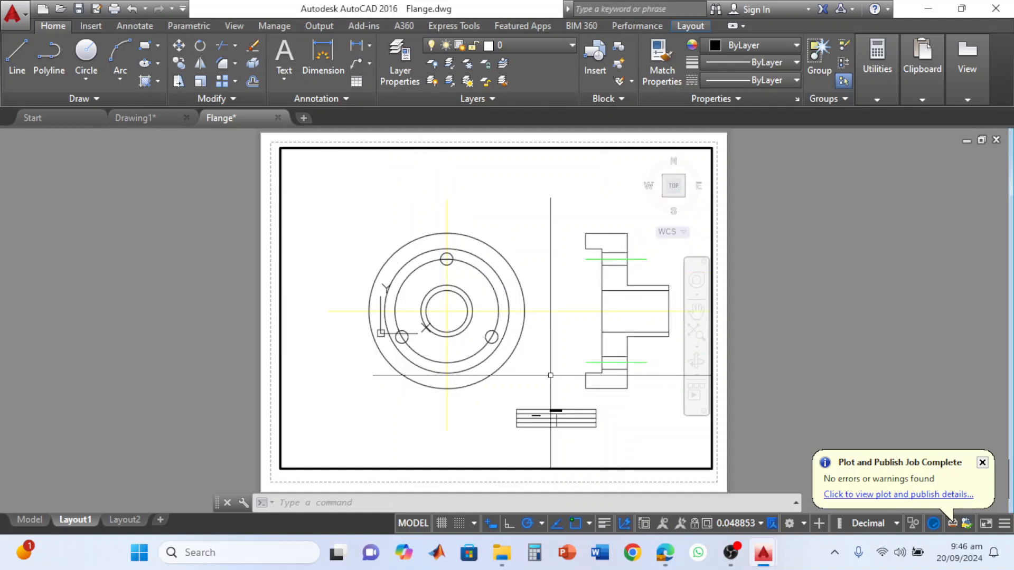
# - Delete the title table below the flange views inside the viewport and return to paper space
pyautogui.click(606, 402)
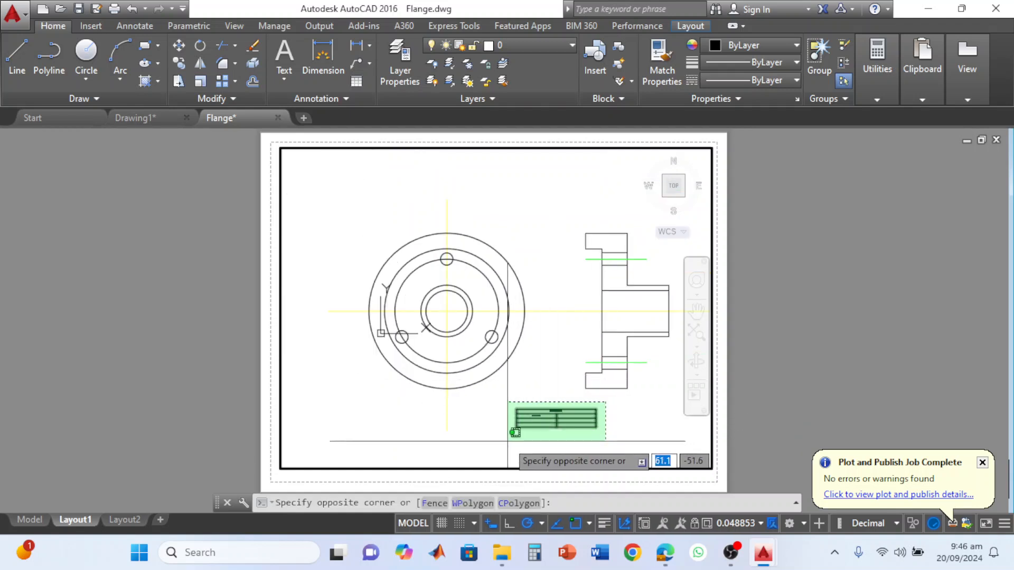
pyautogui.click(511, 438)
pyautogui.press('Delete')
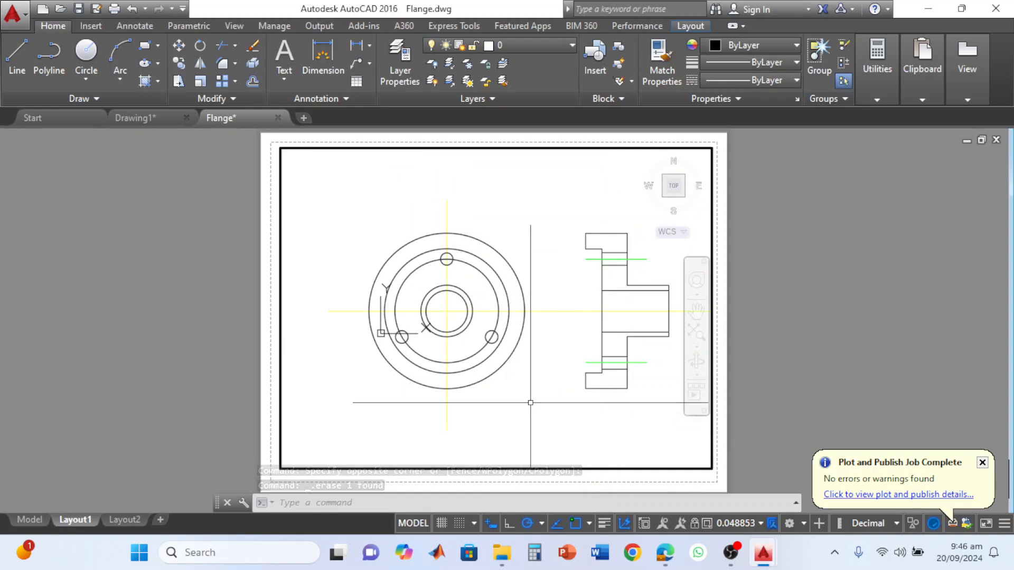
pyautogui.doubleClick(608, 144)
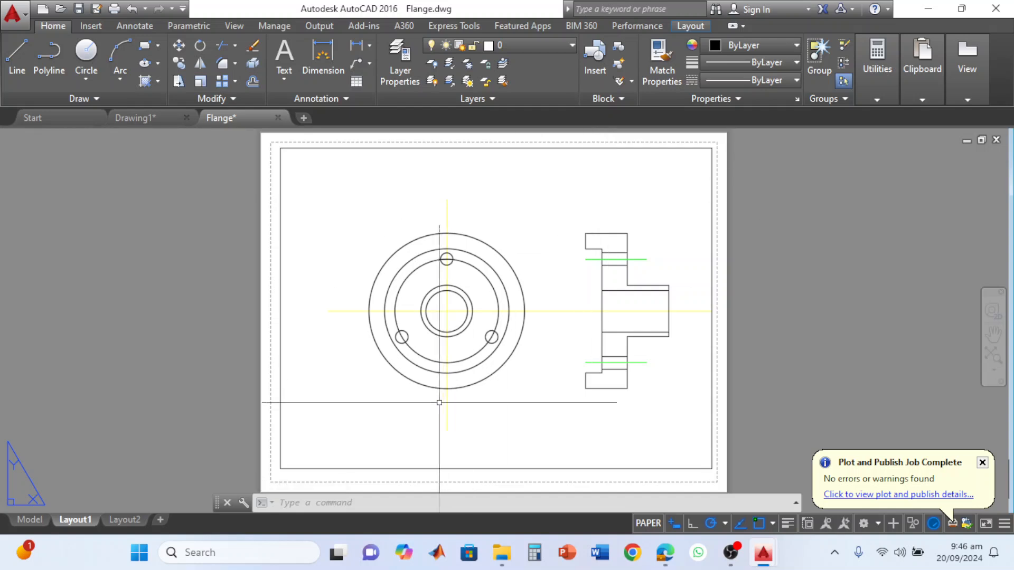
pyautogui.click(372, 507)
pyautogui.write('view')
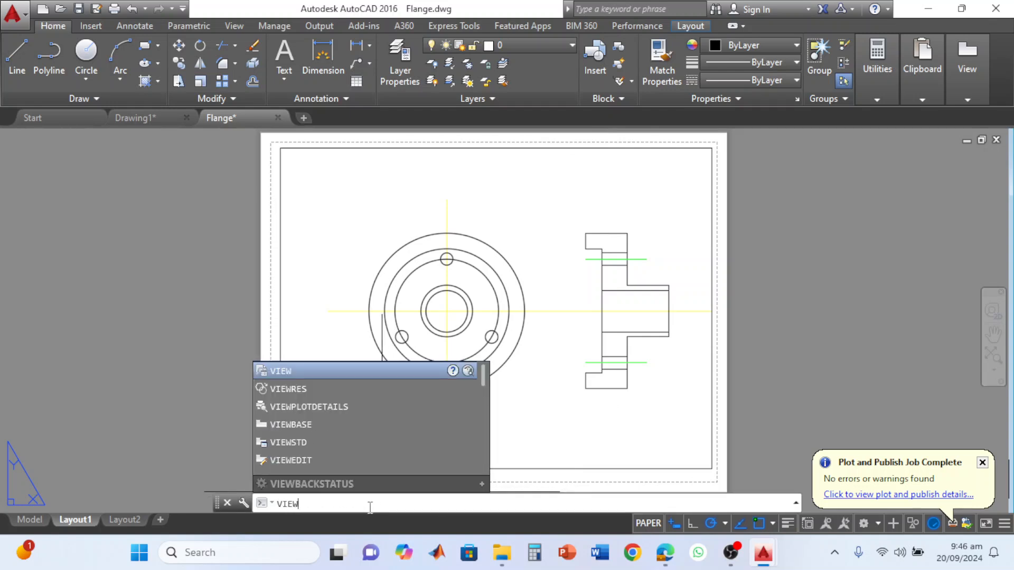
pyautogui.write('po')
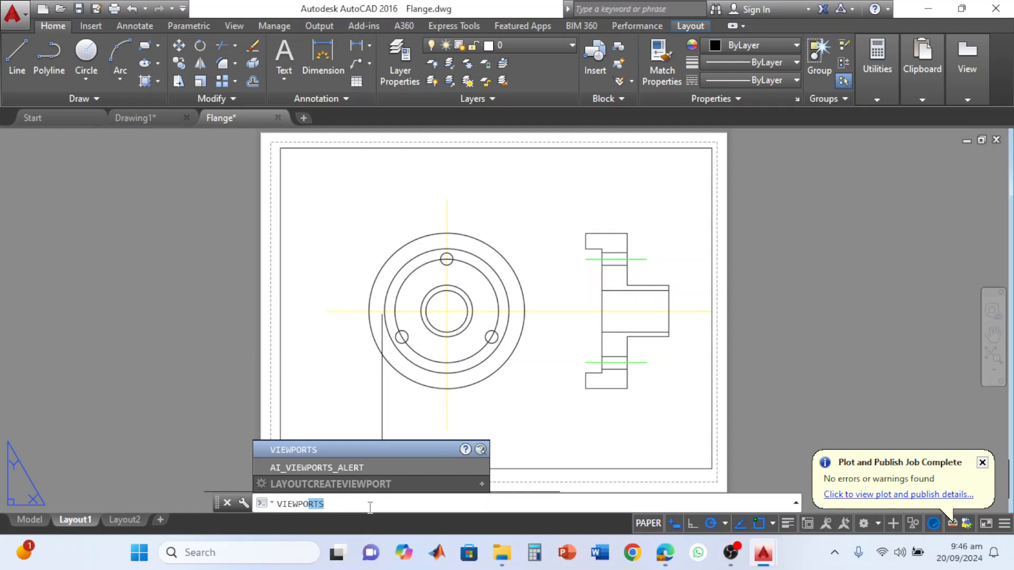
pyautogui.click(301, 450)
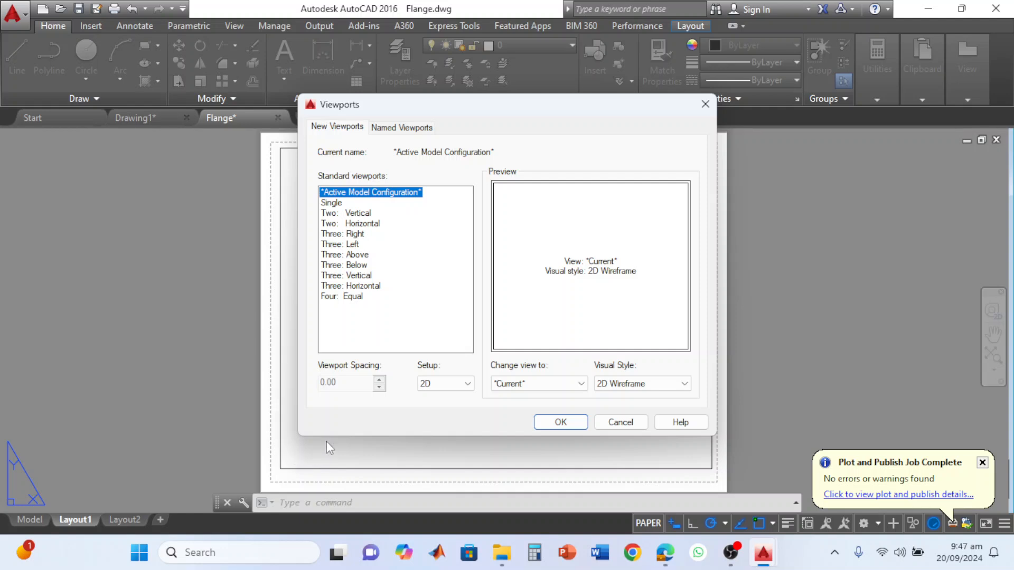
pyautogui.click(351, 213)
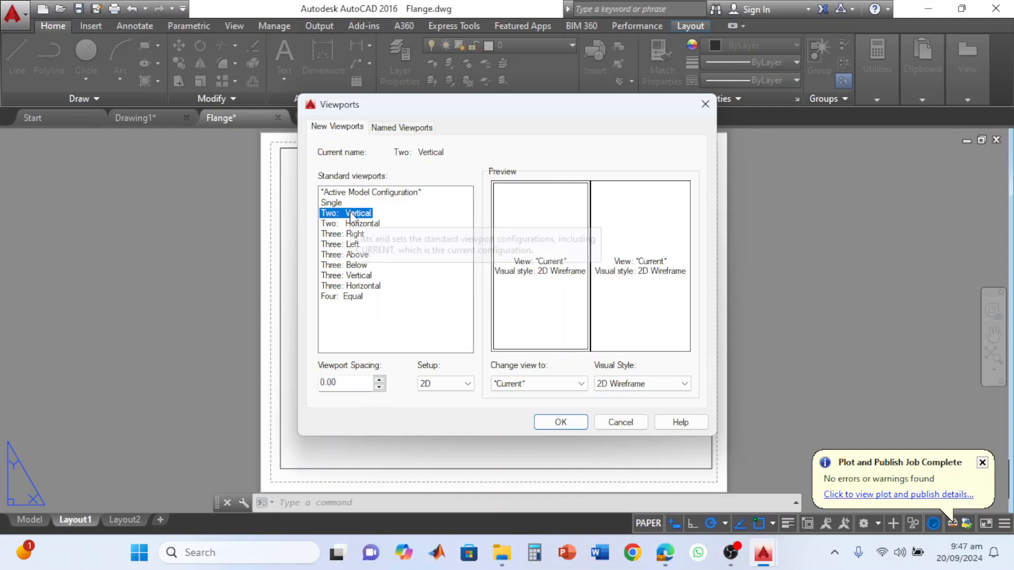
pyautogui.click(359, 224)
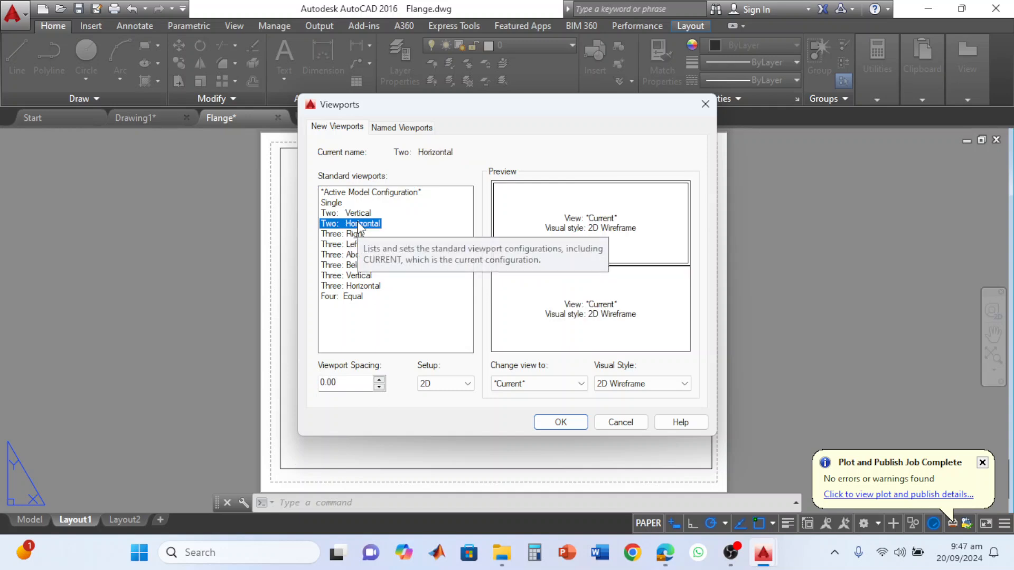
pyautogui.click(561, 423)
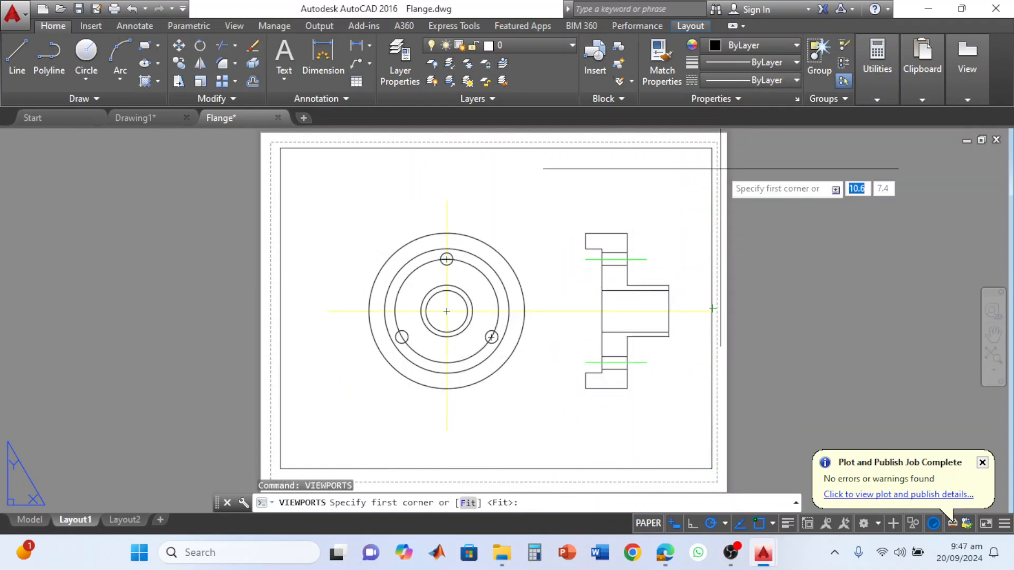
pyautogui.press('Escape')
# - Replace the single viewport on Layout1 with a Two: Horizontal viewport configuration covering most of the sheet
pyautogui.click(712, 145)
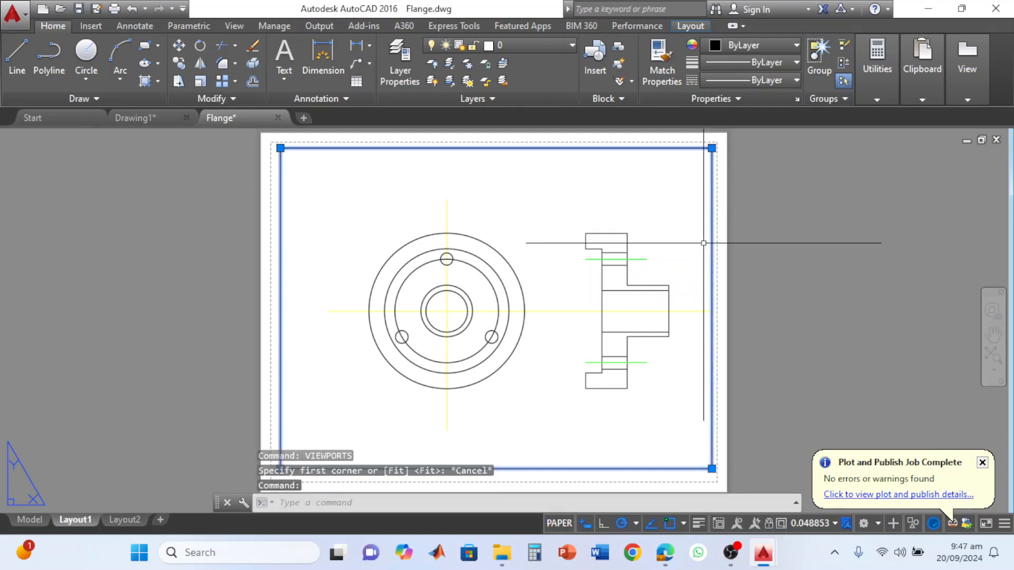
pyautogui.press('Delete')
pyautogui.write('VIEW')
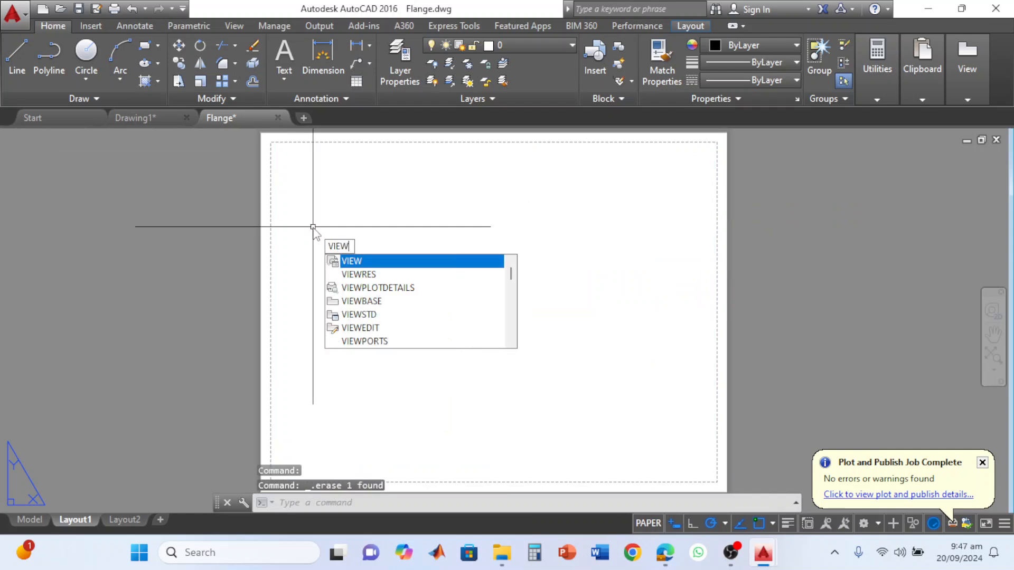
pyautogui.write('PO')
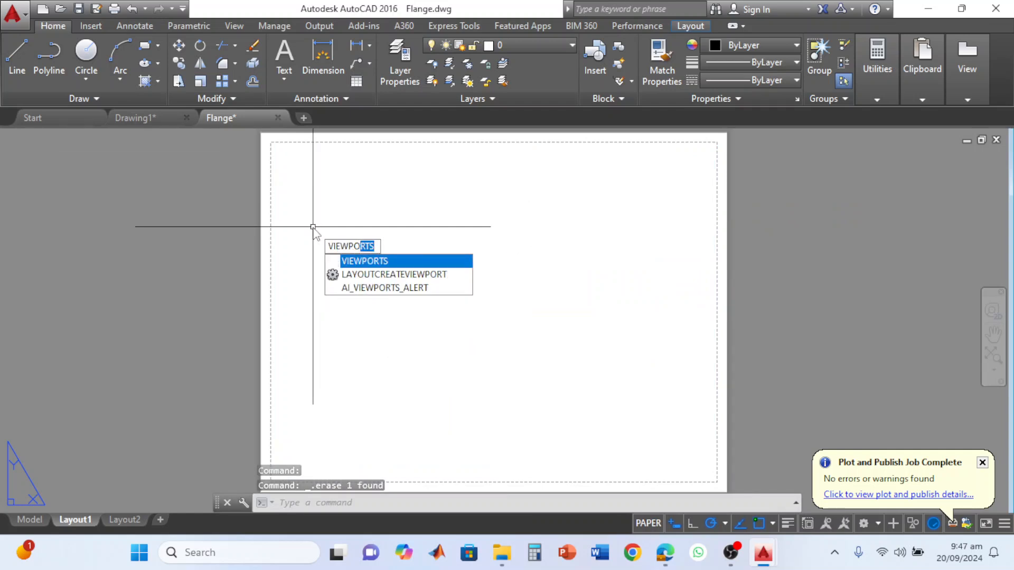
pyautogui.press('Return')
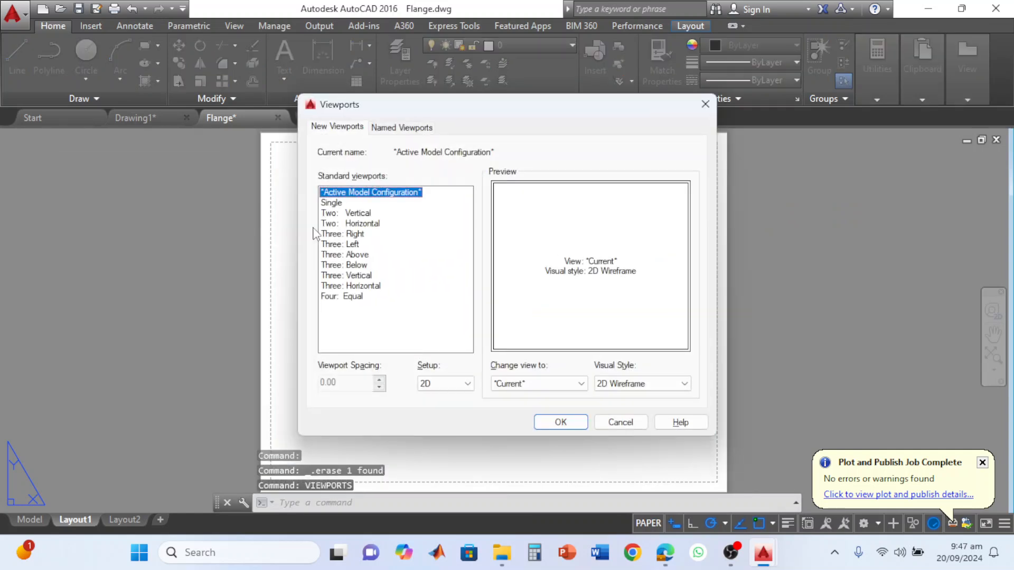
pyautogui.click(359, 224)
pyautogui.click(570, 422)
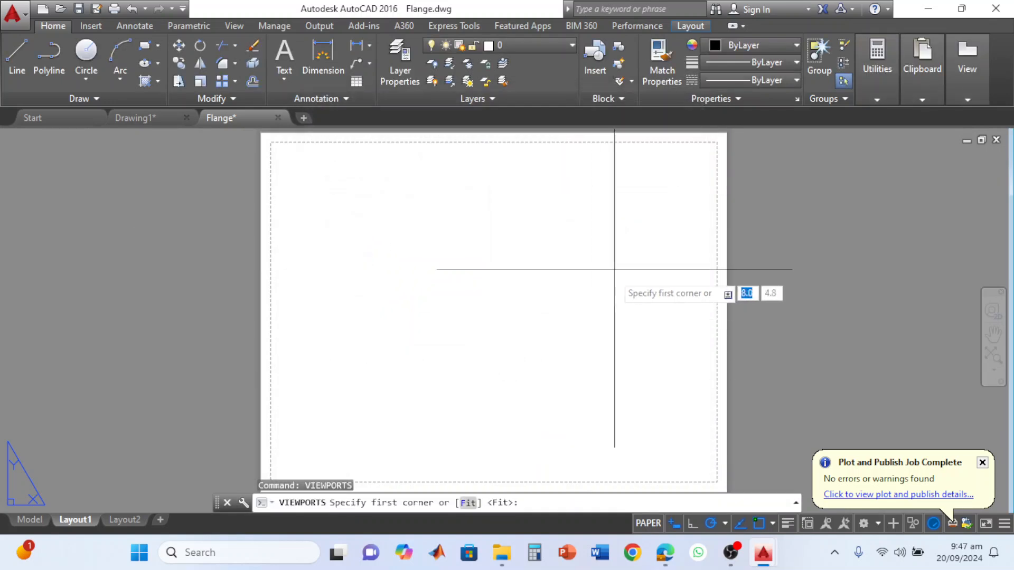
pyautogui.click(701, 153)
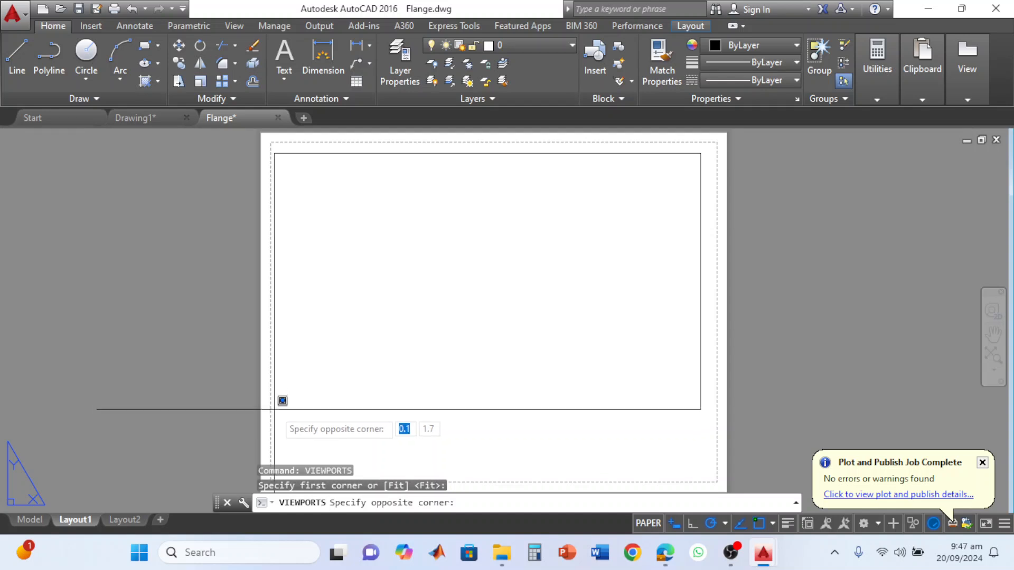
pyautogui.click(269, 441)
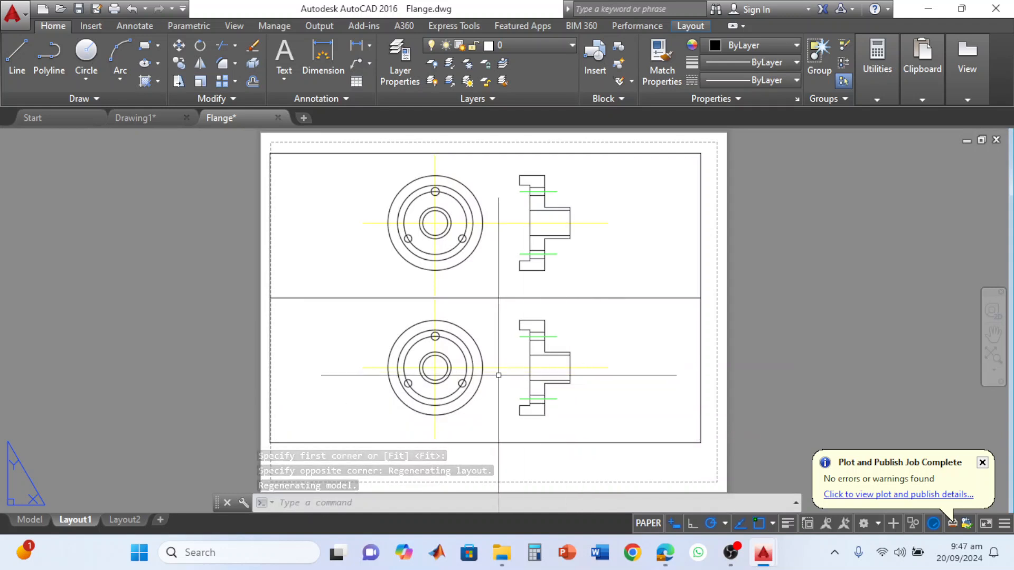
# - Enlarge and reposition the flange's side view inside the lower viewport, and return to paper space
pyautogui.doubleClick(605, 372)
pyautogui.scroll(4, 608, 379)
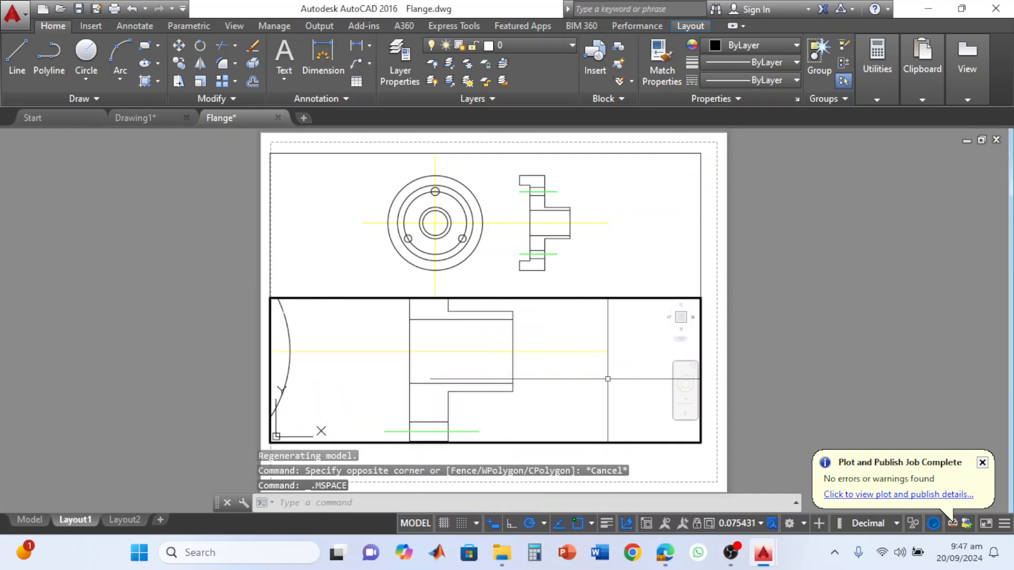
pyautogui.moveTo(568, 382); pyautogui.dragTo(464, 398, button='middle')
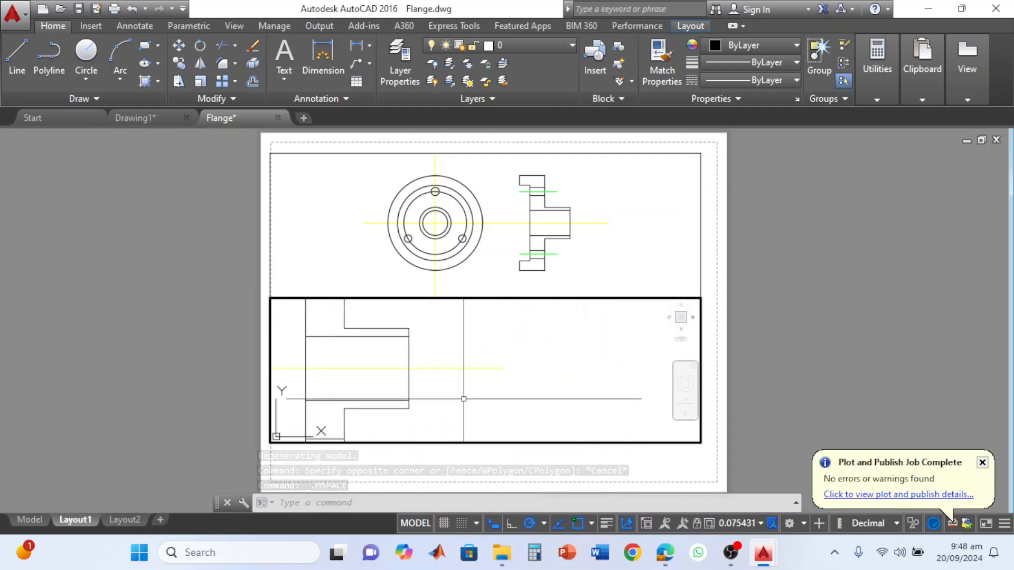
pyautogui.doubleClick(518, 459)
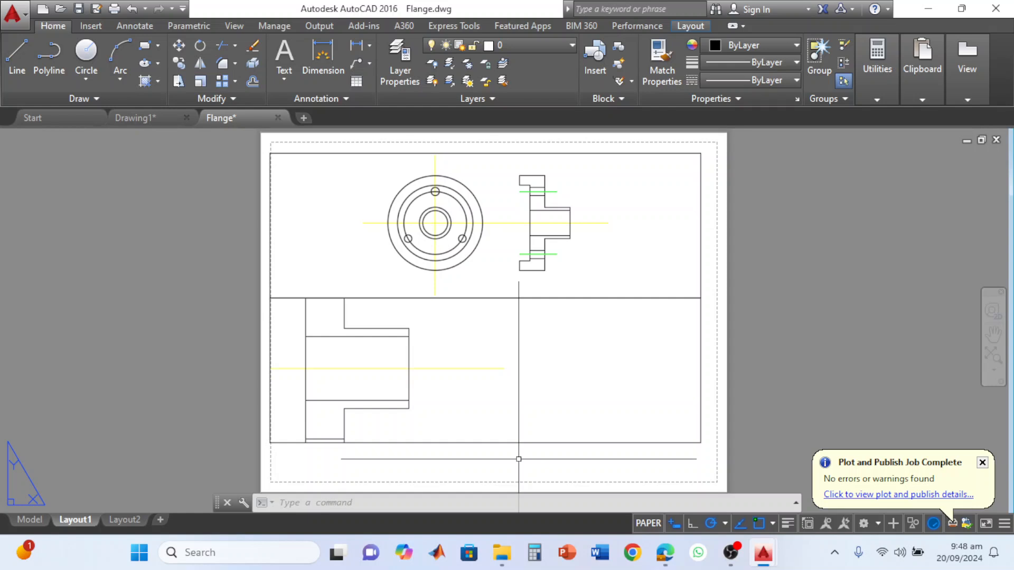
# - Delete both horizontal viewports from Layout1
pyautogui.click(716, 145)
pyautogui.click(268, 448)
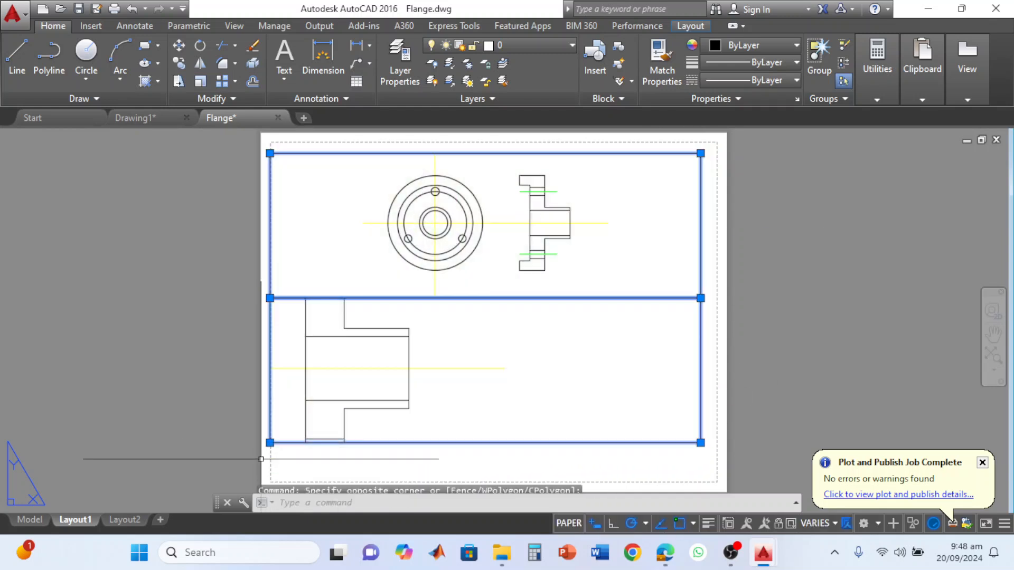
pyautogui.press('Delete')
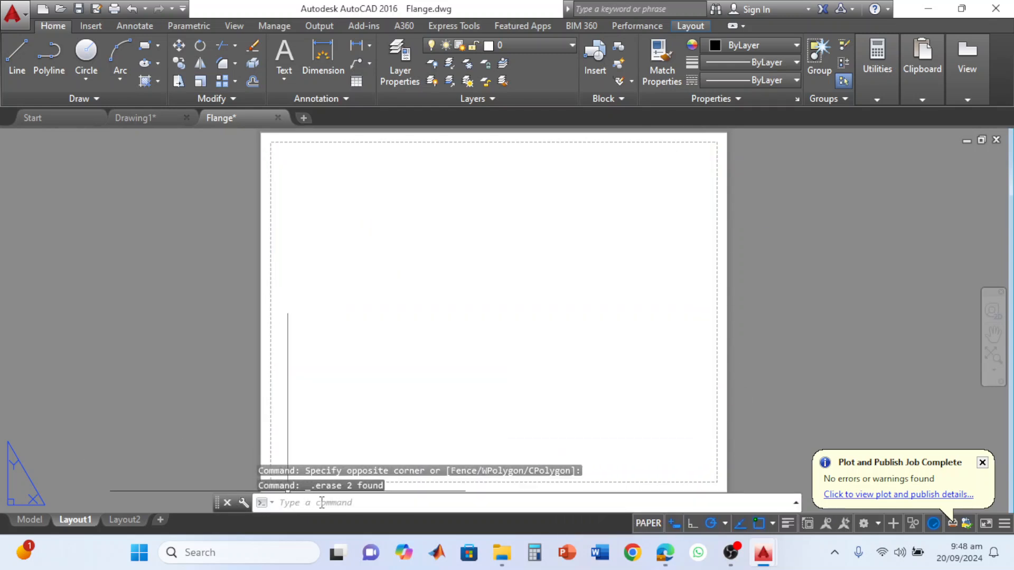
# - Create a Four: Equal viewport configuration on Layout1, filling nearly the whole printable area
pyautogui.write('VIEWports')
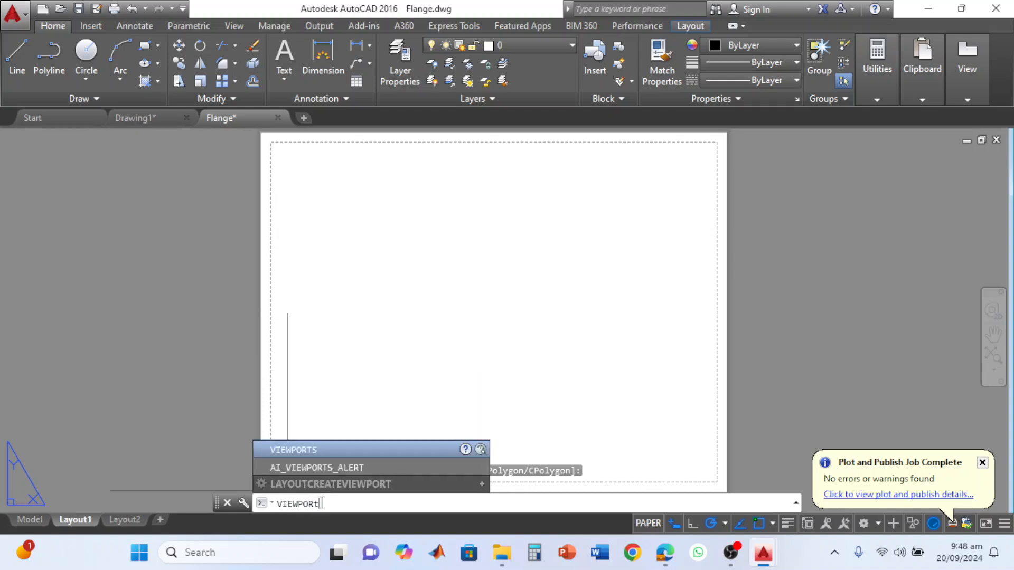
pyautogui.press('Return')
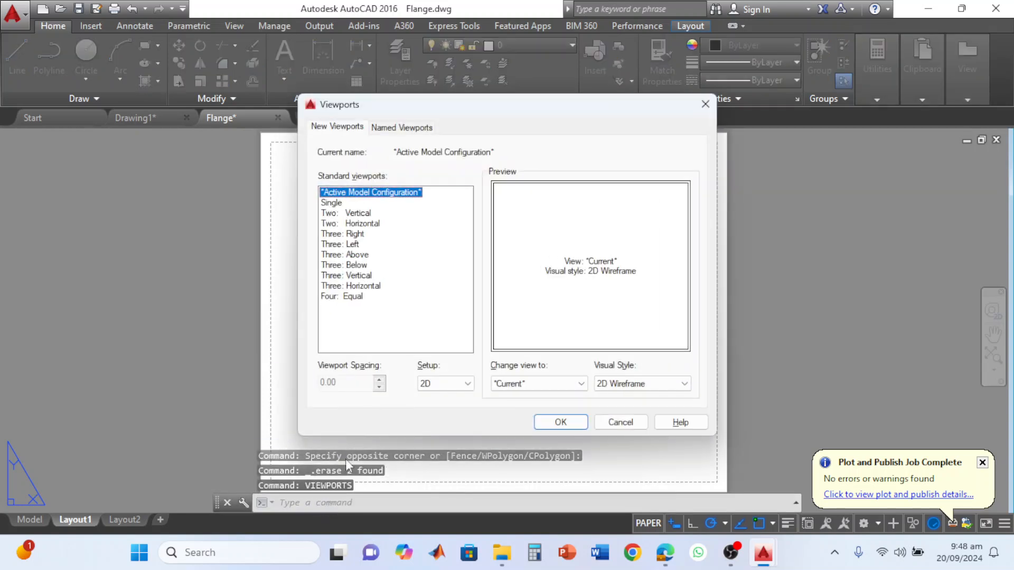
pyautogui.click(359, 297)
pyautogui.click(559, 420)
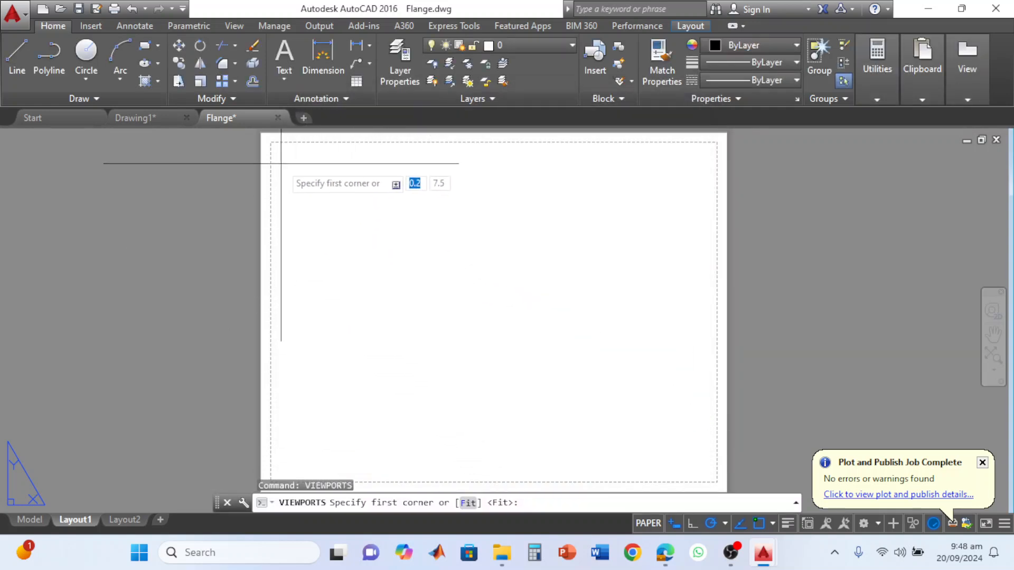
pyautogui.click(280, 155)
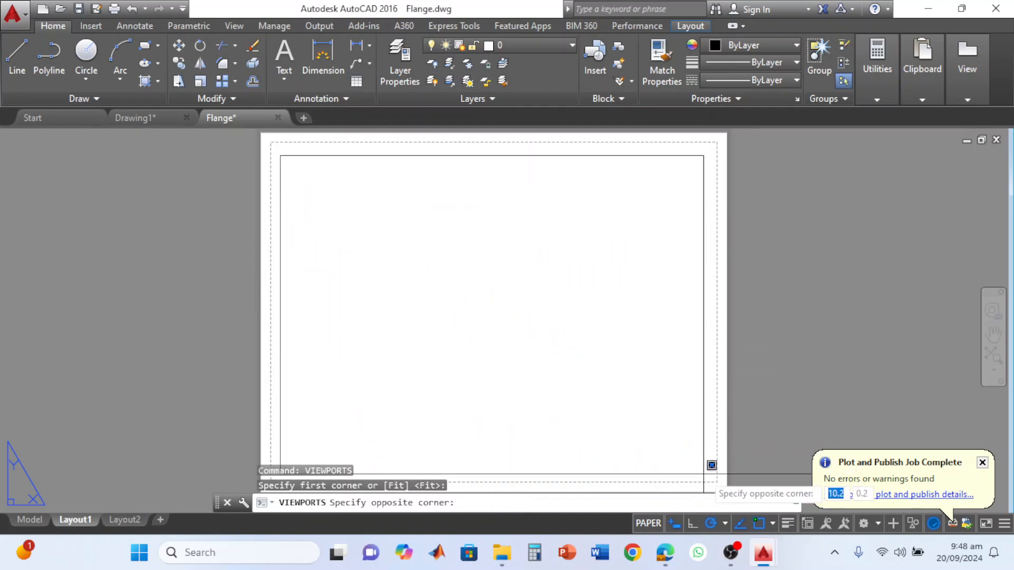
pyautogui.click(712, 465)
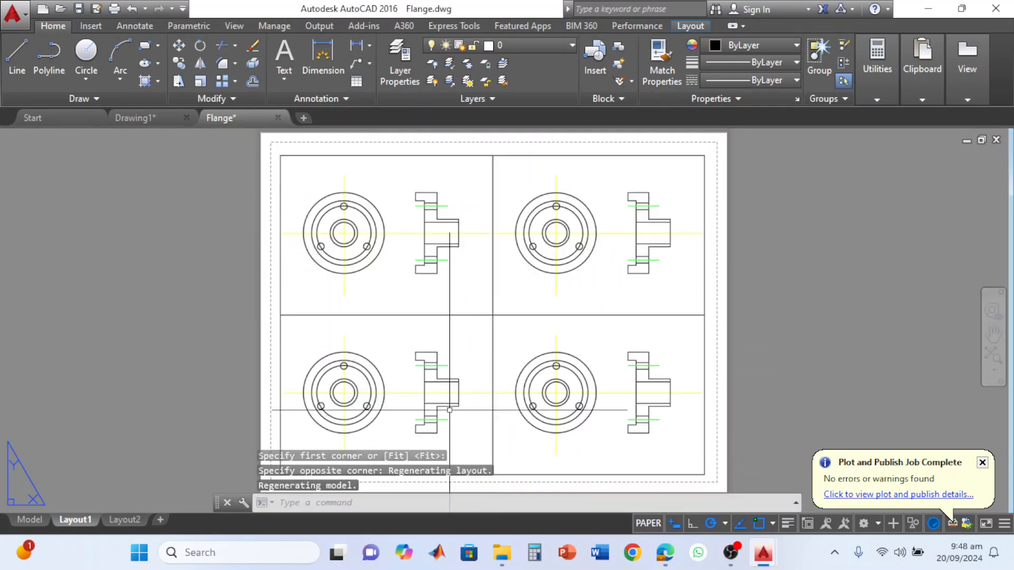
# - Activate the upper-left viewport and enlarge the flange's circular front view within it
pyautogui.click(350, 266)
pyautogui.scroll(2, 349, 266)
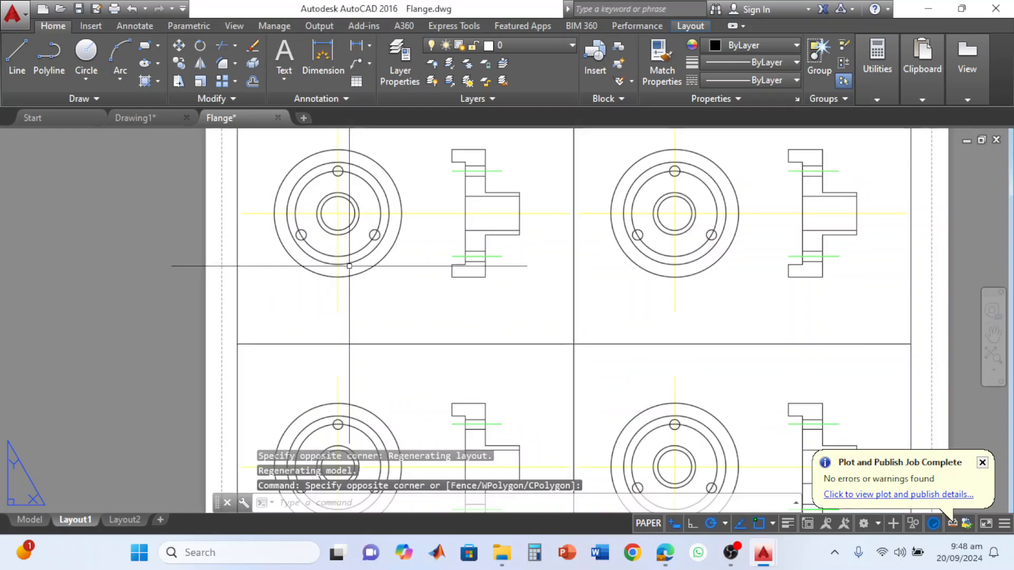
pyautogui.scroll(-4, 350, 266)
pyautogui.doubleClick(317, 273)
pyautogui.scroll(2, 346, 272)
pyautogui.moveTo(347, 272); pyautogui.dragTo(364, 288, button='middle')
pyautogui.scroll(-2, 365, 287)
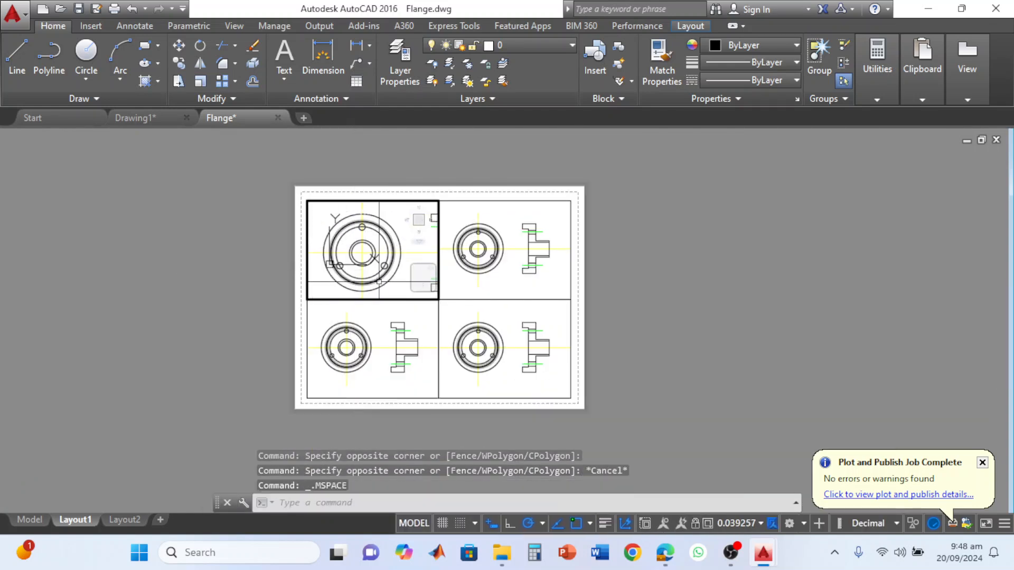
# - Activate the upper-right viewport and enlarge its display so that only the flange's side view is framed
pyautogui.click(506, 282)
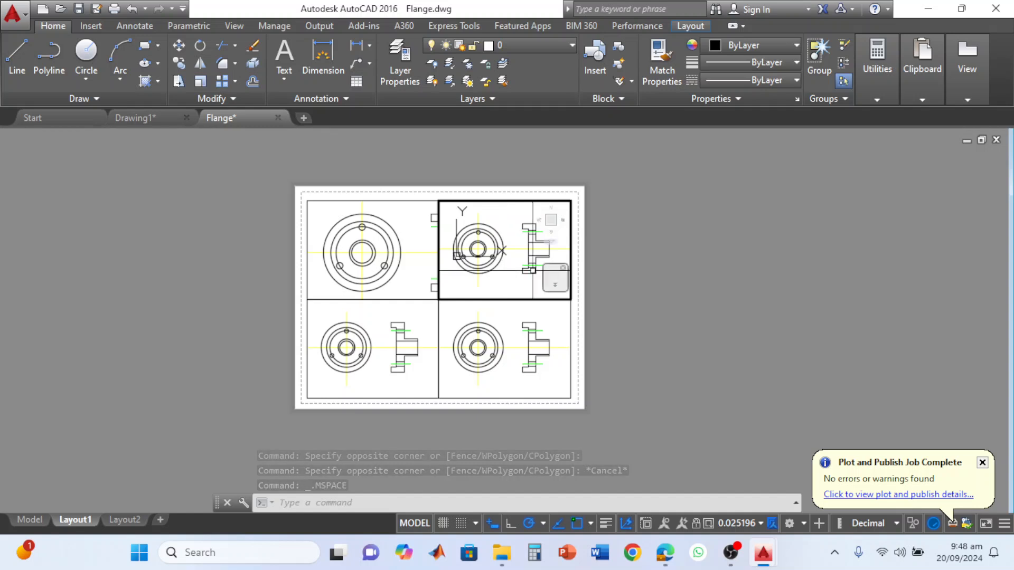
pyautogui.scroll(4, 517, 273)
pyautogui.moveTo(489, 280); pyautogui.dragTo(467, 276, button='middle')
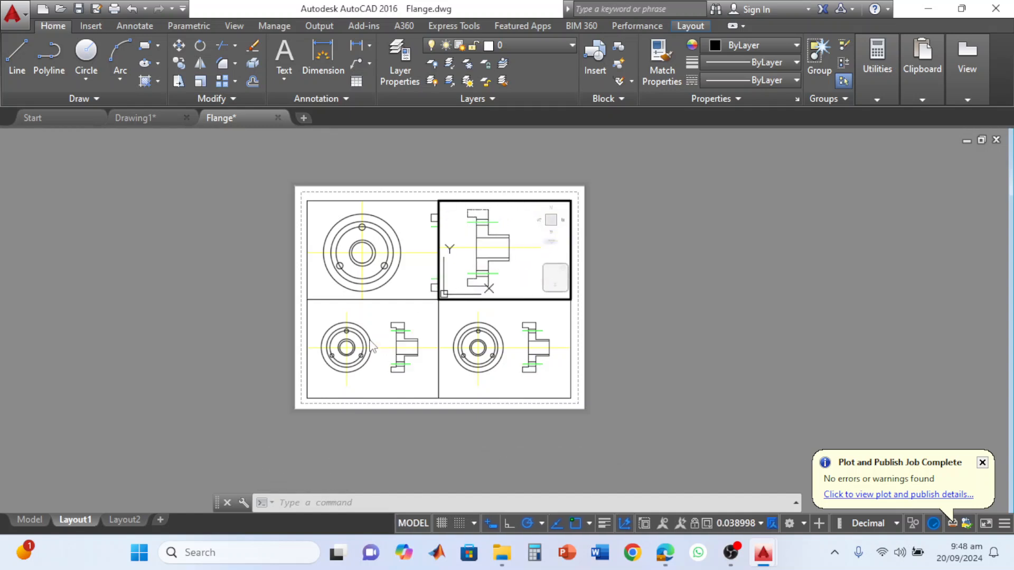
# - Enlarge the side view in the lower-right viewport to fill the viewport's height, and return to paper space
pyautogui.click(548, 366)
pyautogui.scroll(5, 519, 360)
pyautogui.moveTo(519, 360)
pyautogui.mouseDown(button='middle')
pyautogui.moveTo(448, 381)
pyautogui.moveTo(430, 377)
pyautogui.mouseUp(button='middle')
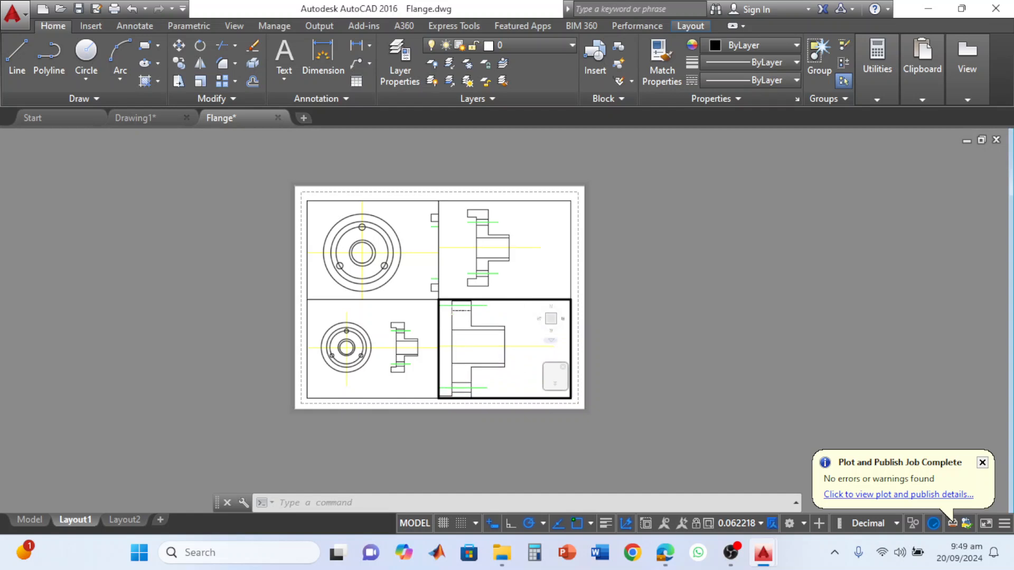
pyautogui.doubleClick(439, 418)
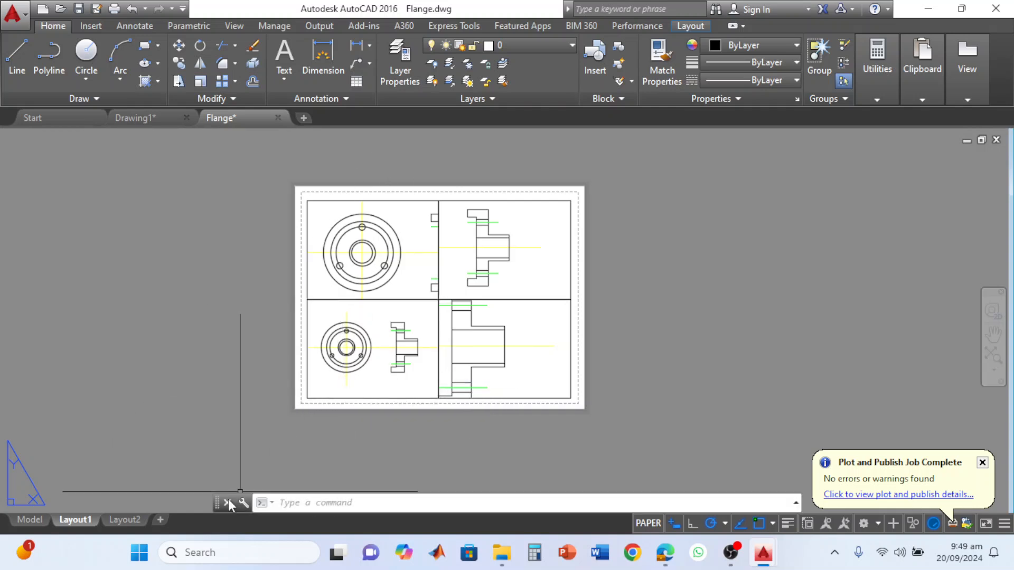
# - Start a single-sheet plot of Layout1 with DWG To PDF.pc3 as the plotter
pyautogui.click(25, 14)
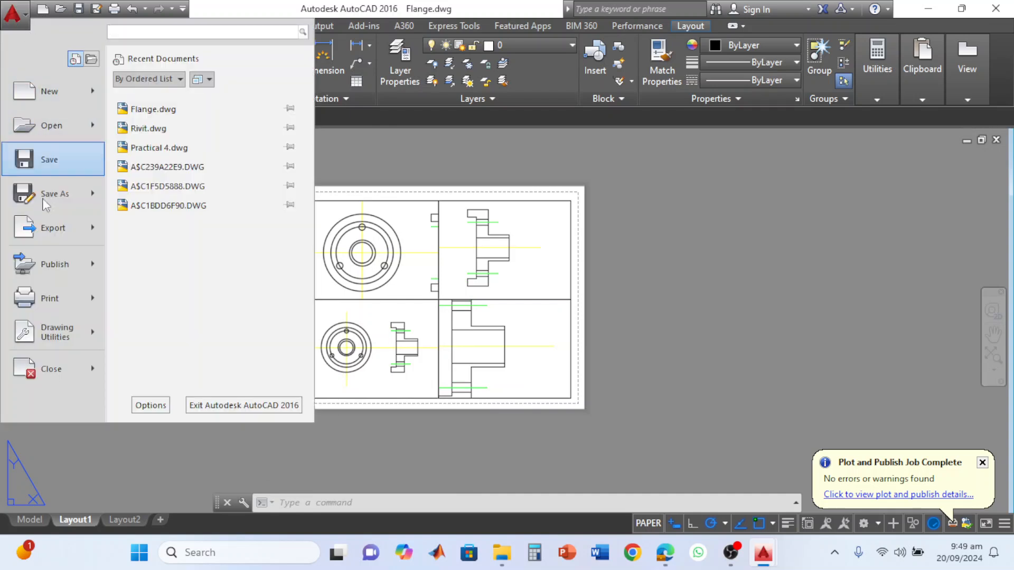
pyautogui.moveTo(79, 298)
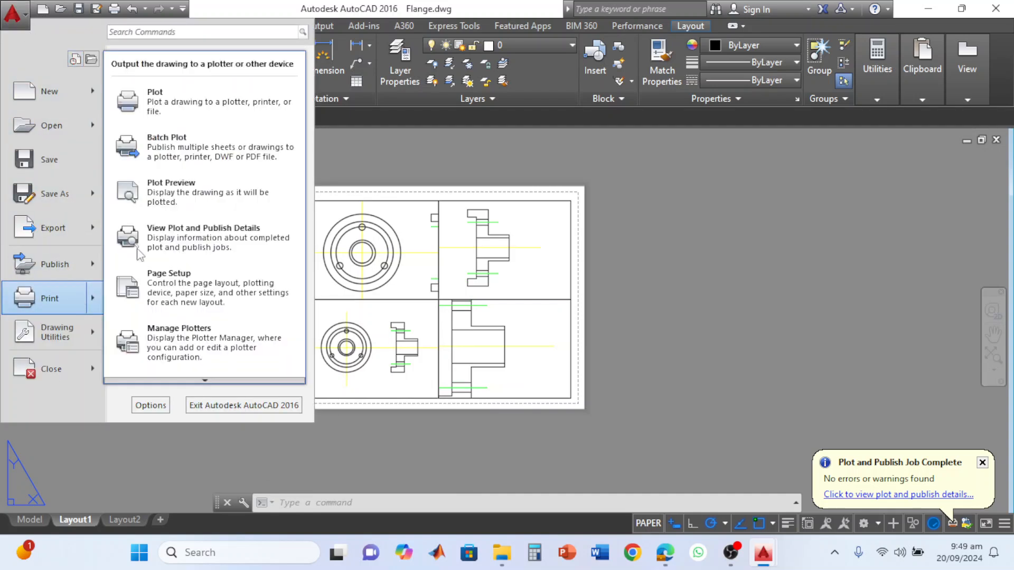
pyautogui.click(189, 105)
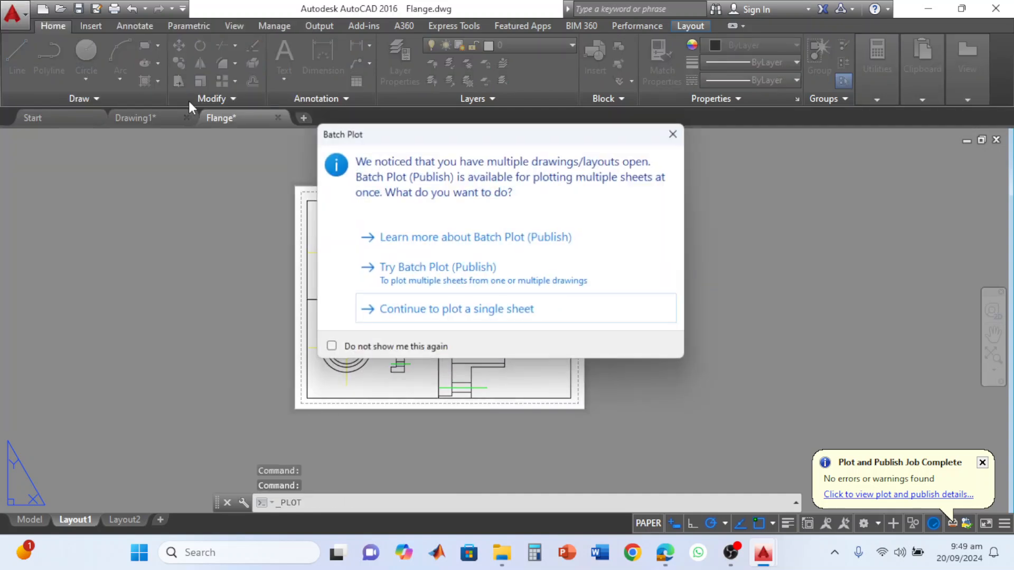
pyautogui.click(442, 313)
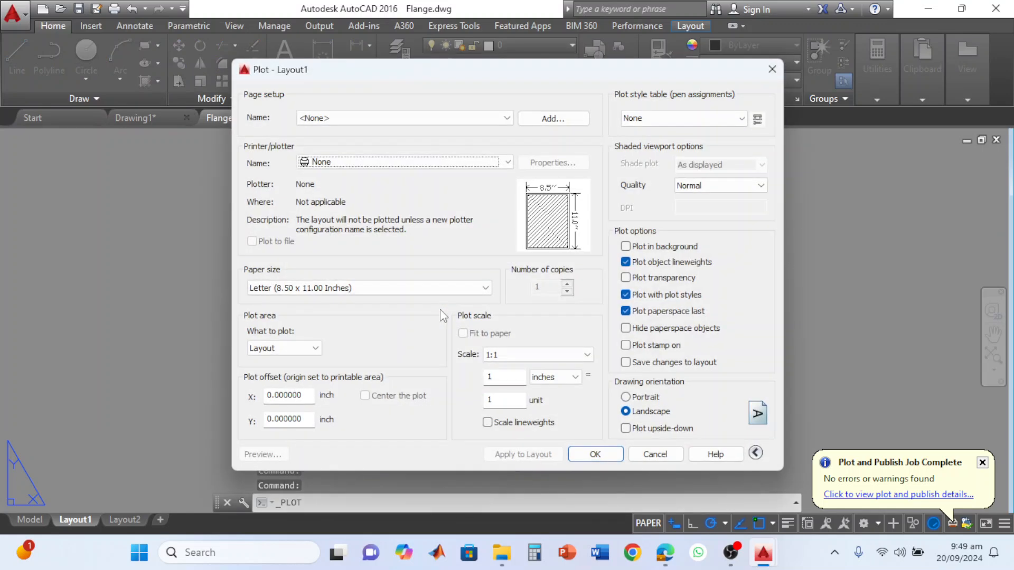
pyautogui.click(389, 161)
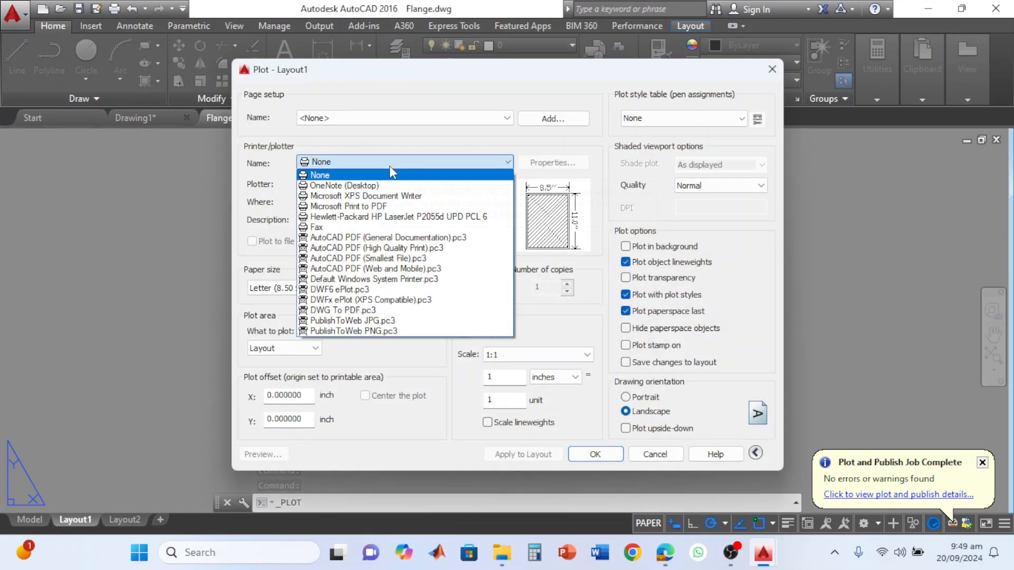
pyautogui.click(397, 311)
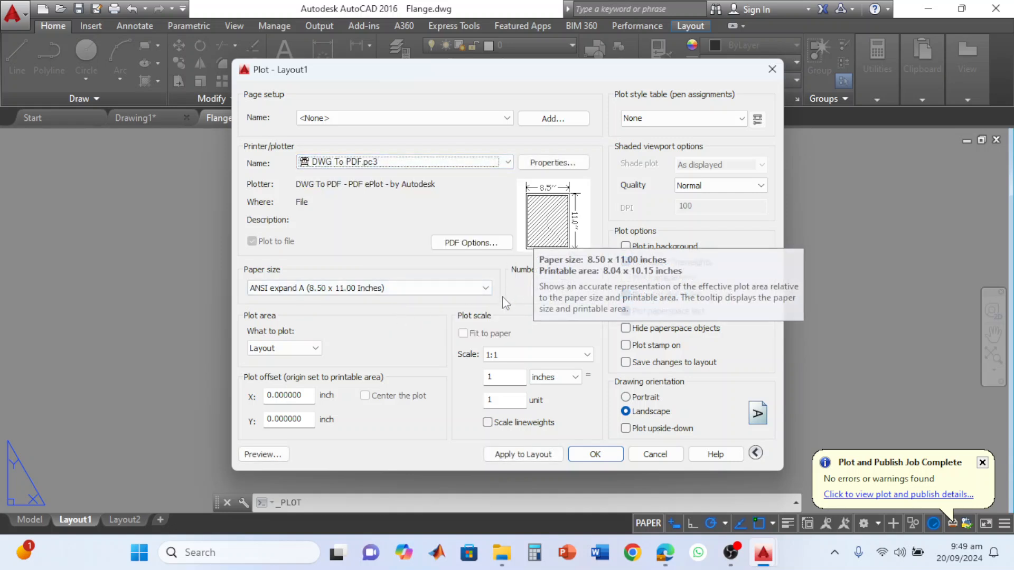
# - Set the plot's paper size to ISO A4 (297.00 x 210.00 MM)
pyautogui.click(489, 291)
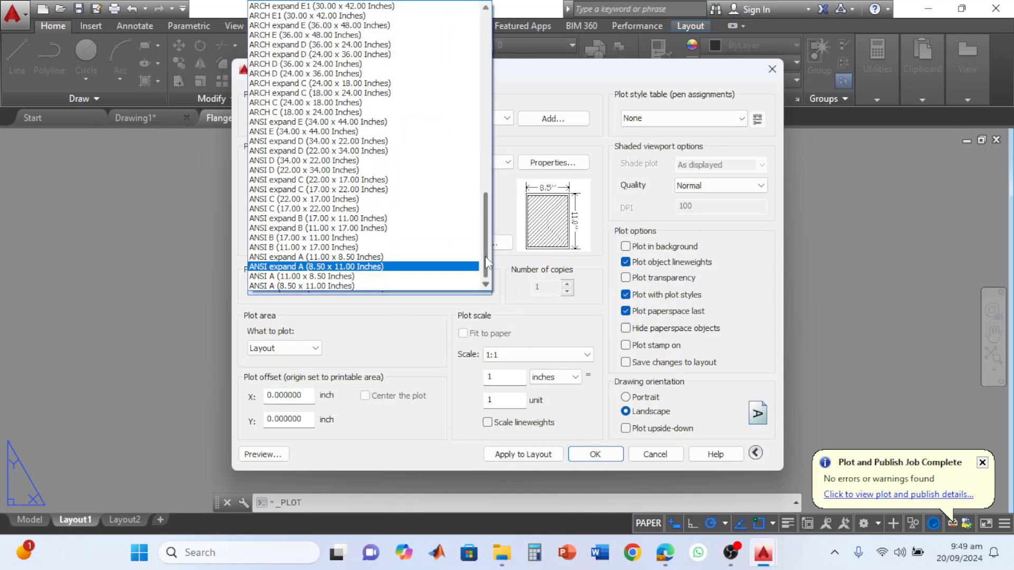
pyautogui.scroll(5, 484, 241)
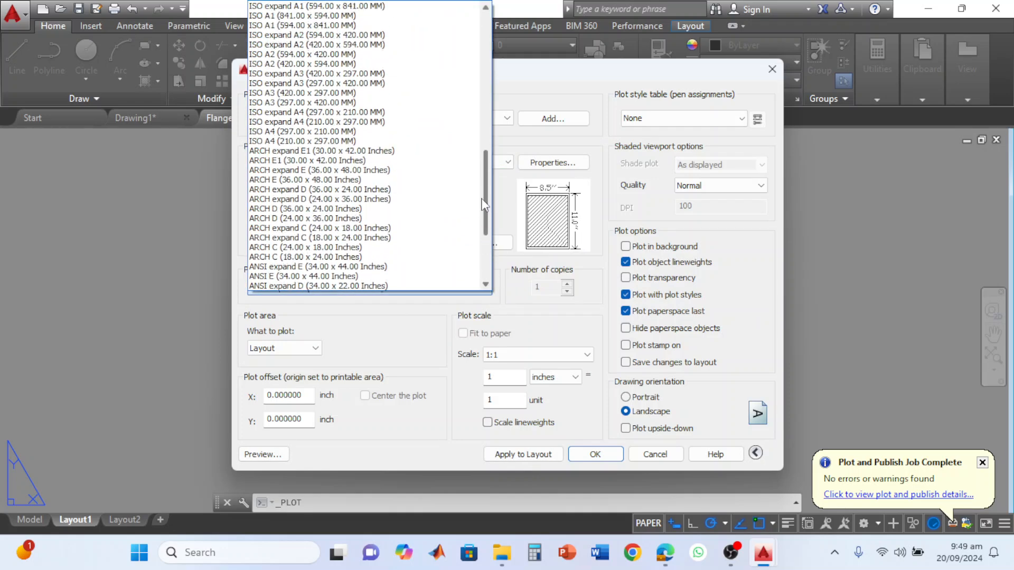
pyautogui.click(410, 141)
pyautogui.click(485, 288)
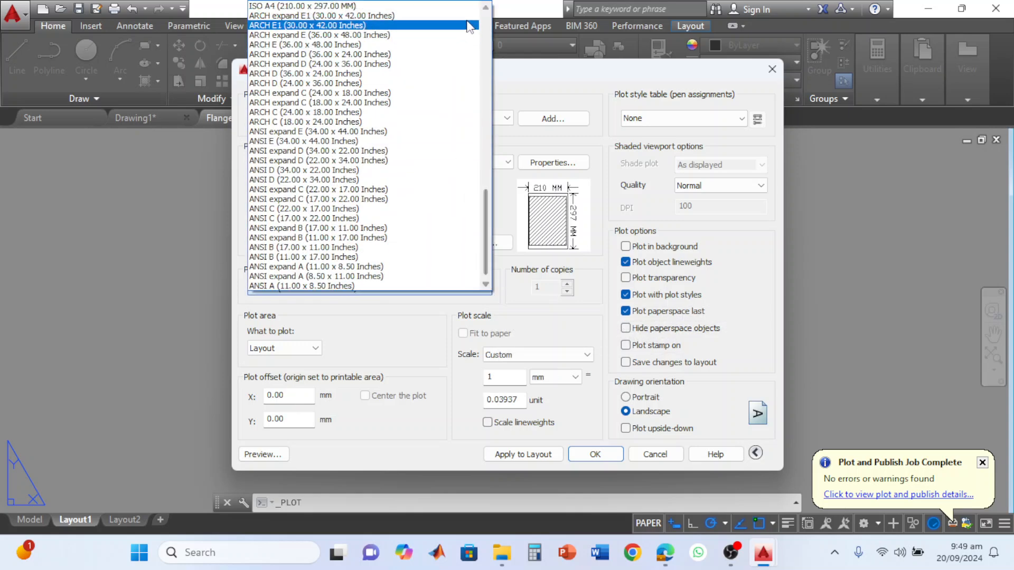
pyautogui.click(485, 9)
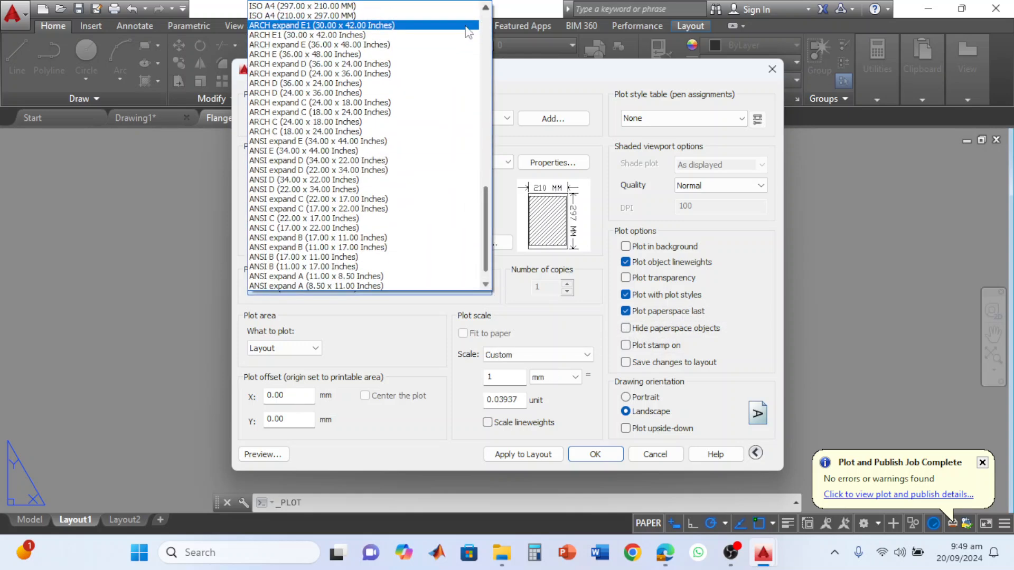
pyautogui.click(430, 6)
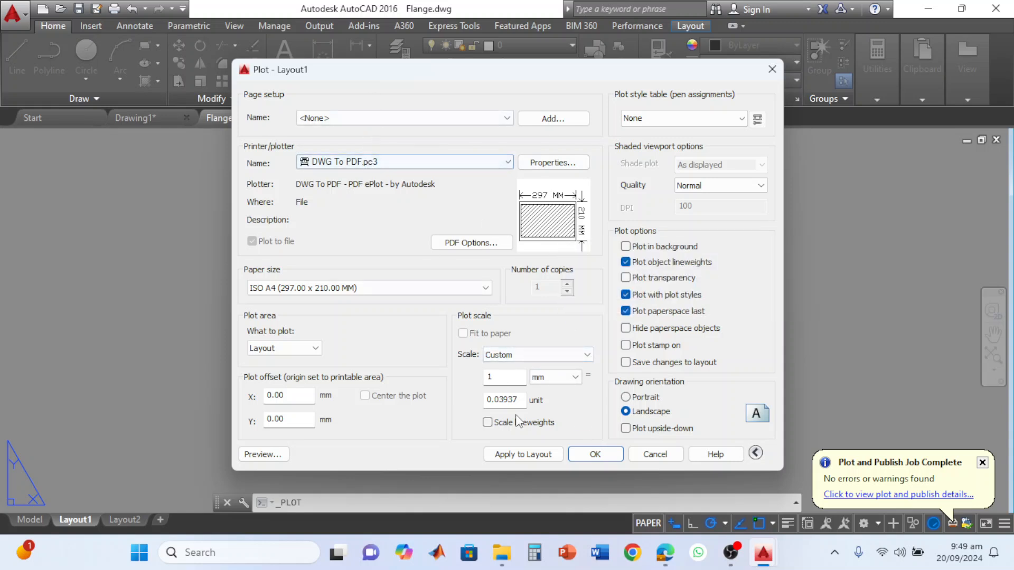
# - Plot the layout to Flange-Layout1.pdf in the Documents folder and look over the plotted page
pyautogui.click(596, 455)
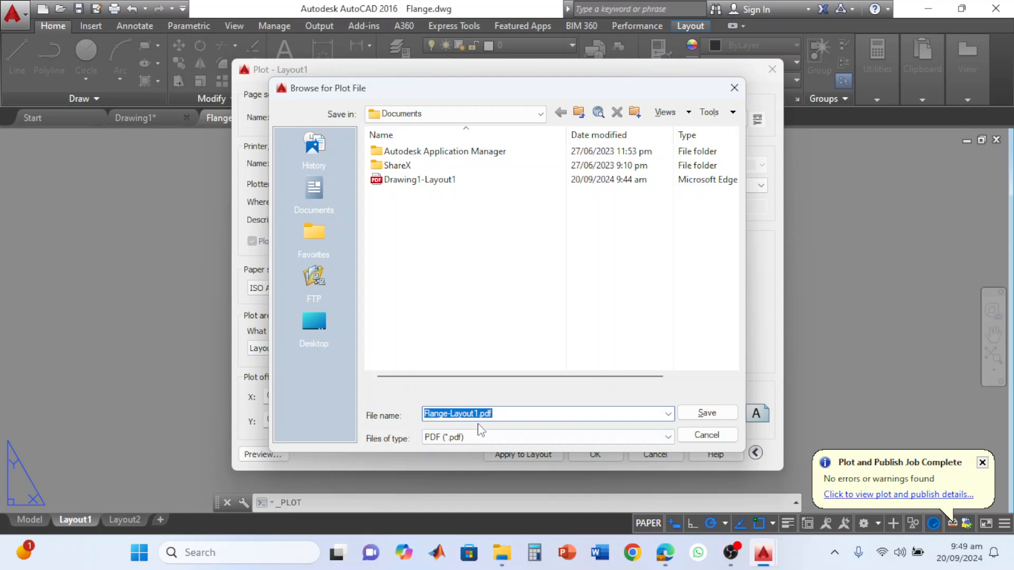
pyautogui.click(704, 414)
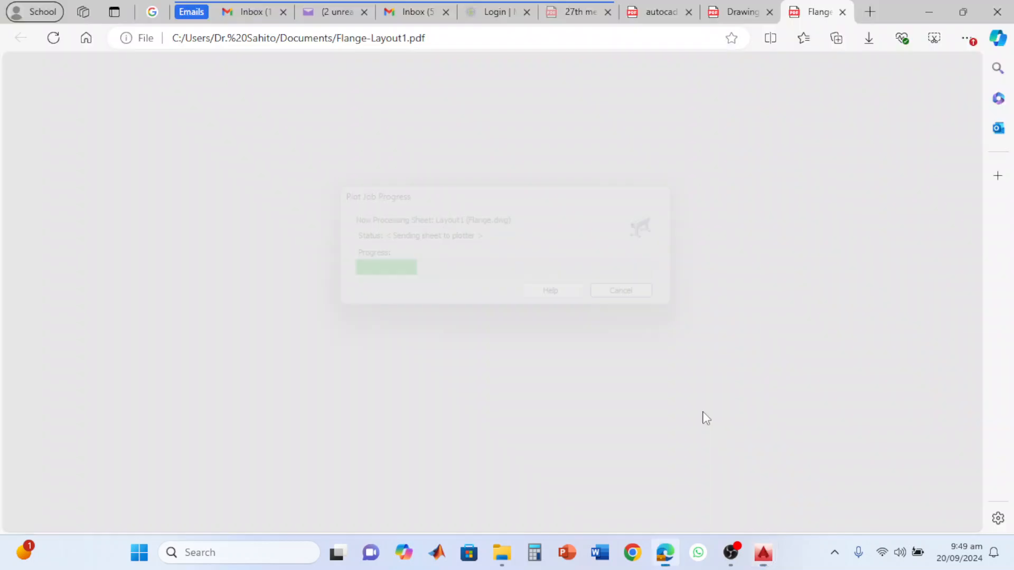
pyautogui.scroll(-3, 486, 322)
pyautogui.scroll(3, 489, 327)
pyautogui.keyDown('ctrl'); pyautogui.scroll(-1, 492, 331); pyautogui.keyUp('ctrl')
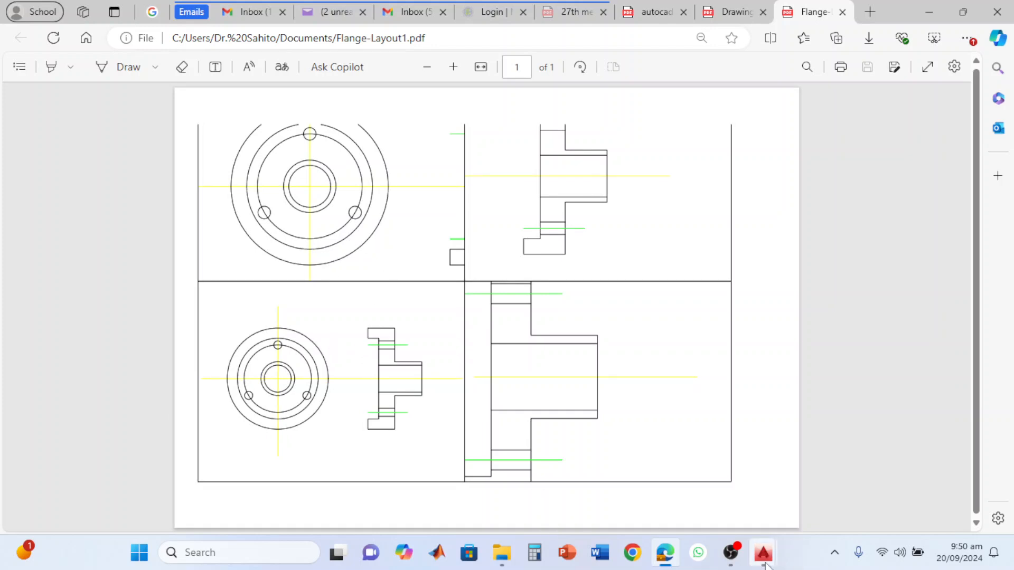
# - Switch to the practical handout PDF and mark its "Plotting command" and "View ports" headings on page 7
pyautogui.moveTo(769, 565)
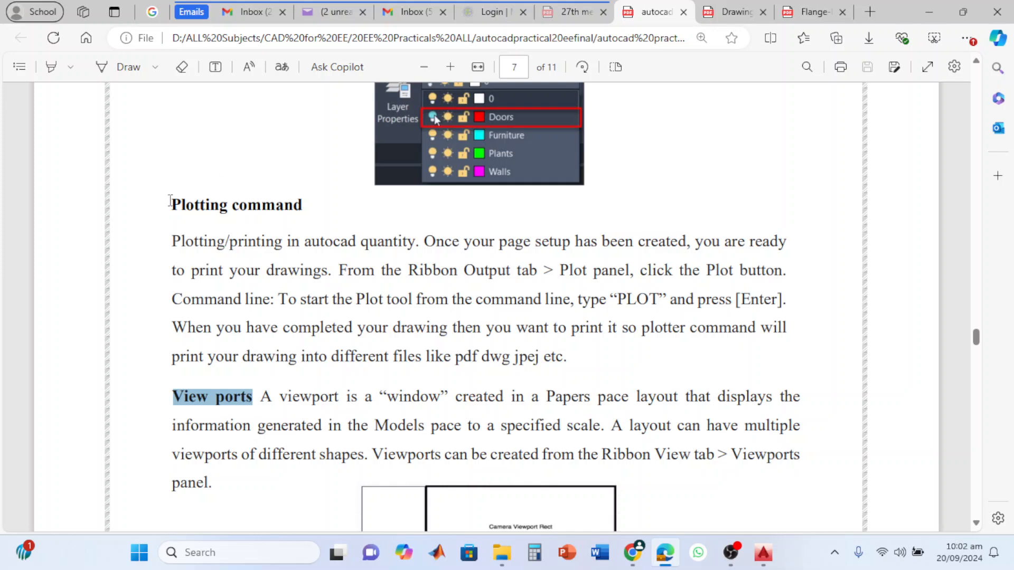
pyautogui.moveTo(168, 199); pyautogui.dragTo(292, 213)
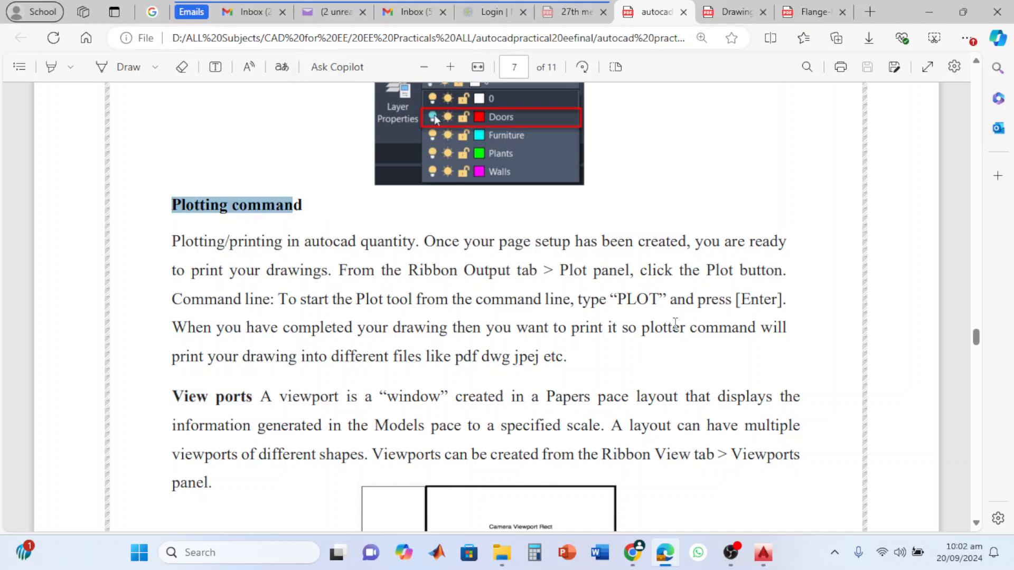
pyautogui.scroll(-4, 627, 300)
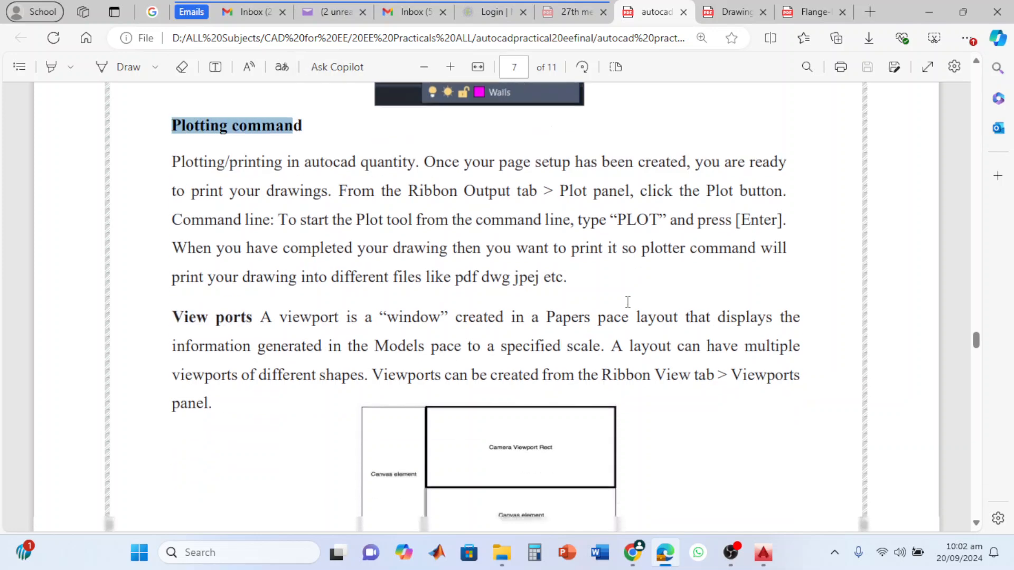
pyautogui.moveTo(173, 173); pyautogui.dragTo(253, 175)
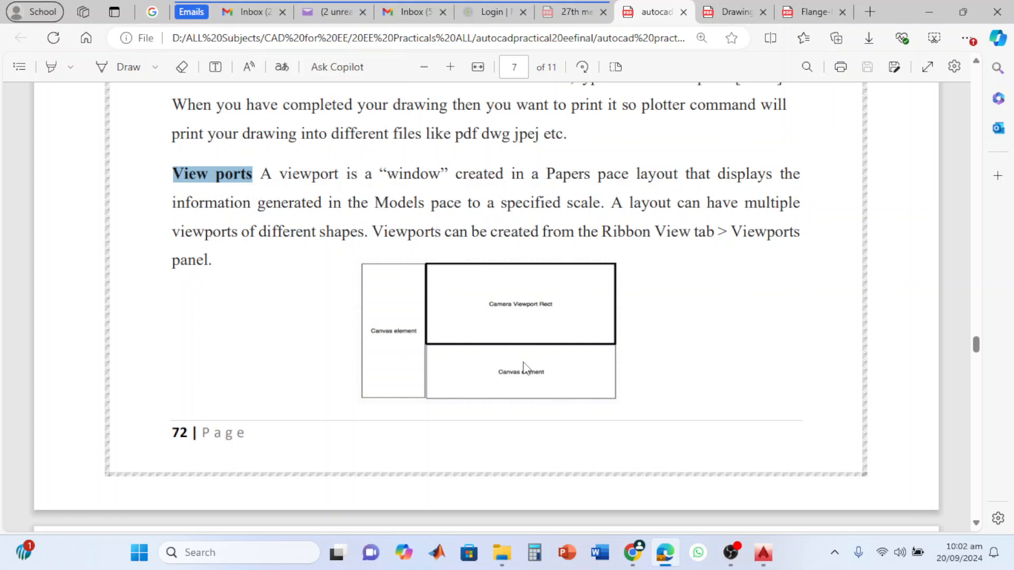
# - Examine the reactor drawing on page 8 of the handout, including its dimensions, baffles, feed inlet and bolted flange
pyautogui.scroll(-10, 525, 365)
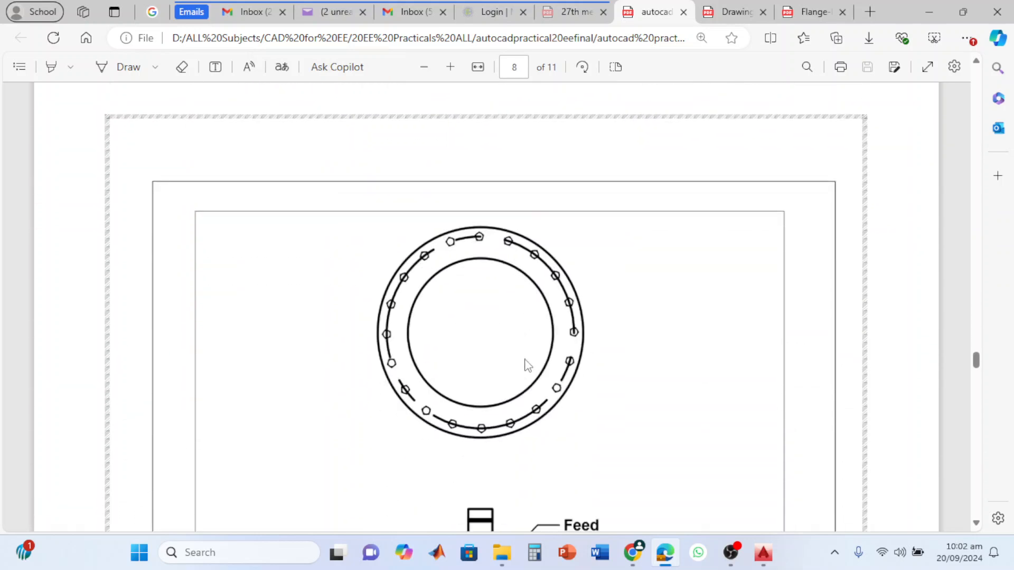
pyautogui.scroll(-3, 525, 364)
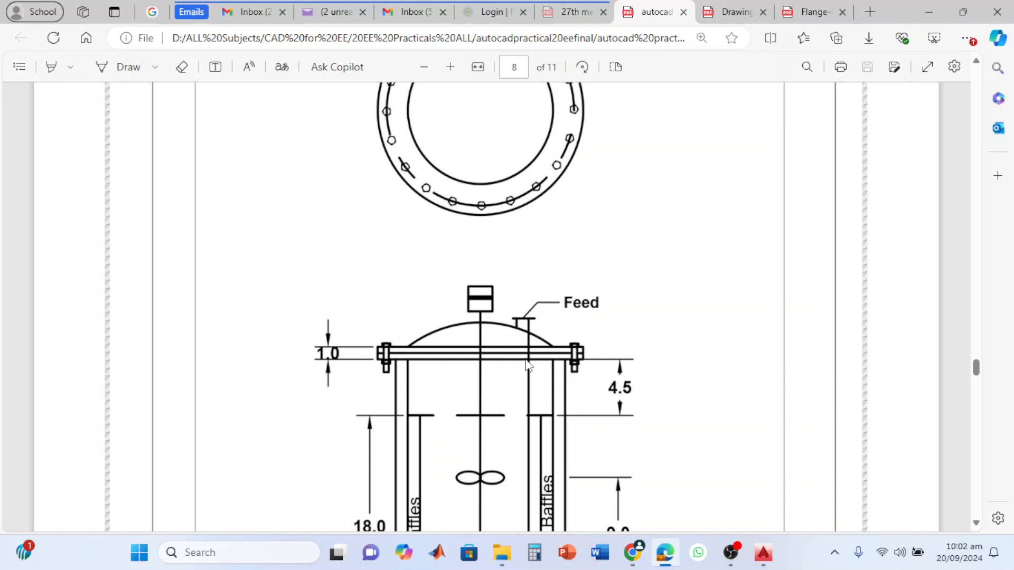
pyautogui.scroll(-5, 527, 365)
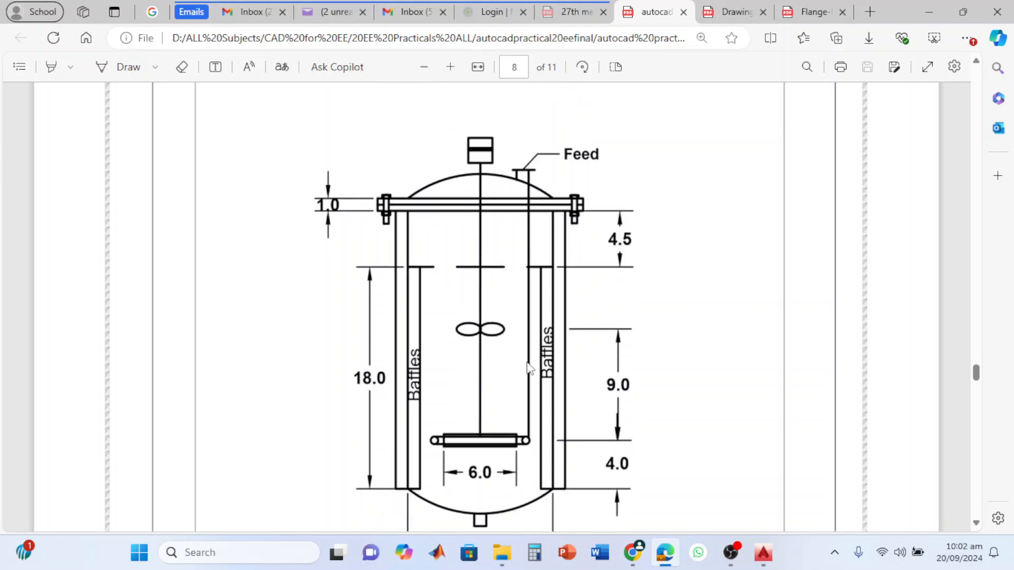
pyautogui.scroll(-3, 530, 369)
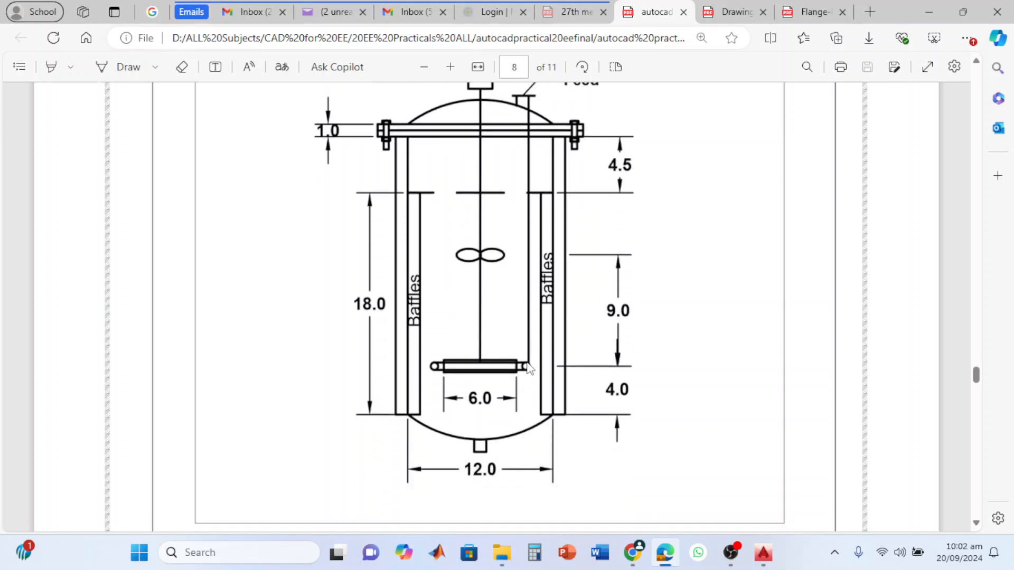
pyautogui.keyDown('ctrl'); pyautogui.scroll(-2, 530, 369); pyautogui.keyUp('ctrl')
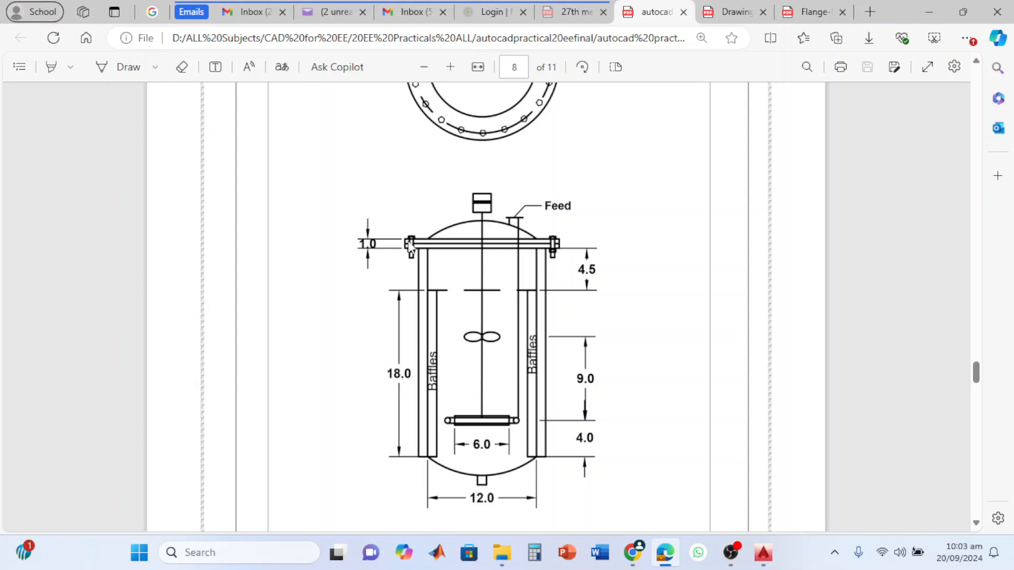
pyautogui.scroll(4, 406, 369)
pyautogui.scroll(-3, 406, 364)
pyautogui.keyDown('ctrl'); pyautogui.scroll(3, 404, 354); pyautogui.keyUp('ctrl')
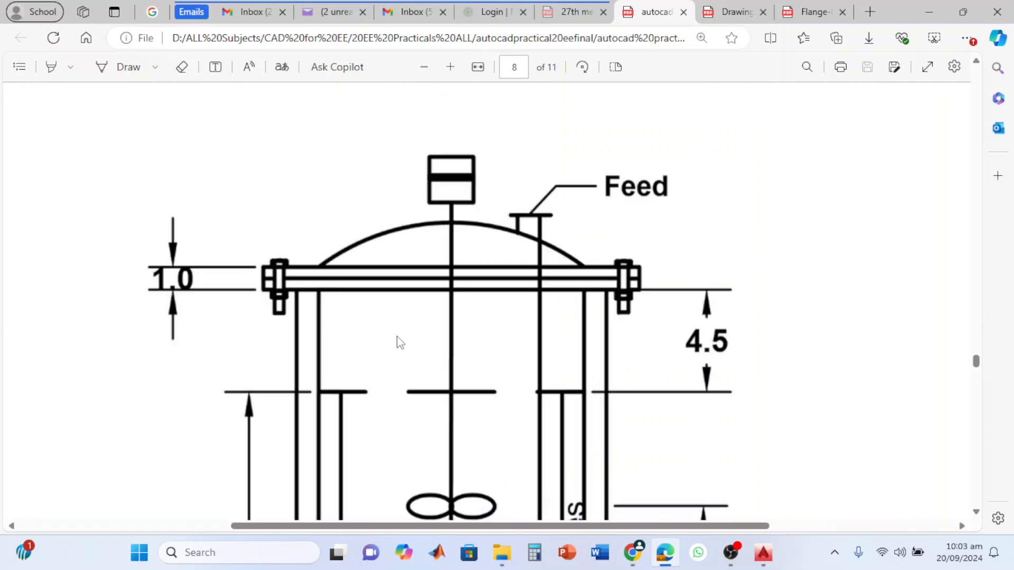
pyautogui.keyDown('ctrl'); pyautogui.scroll(1, 270, 278); pyautogui.keyUp('ctrl')
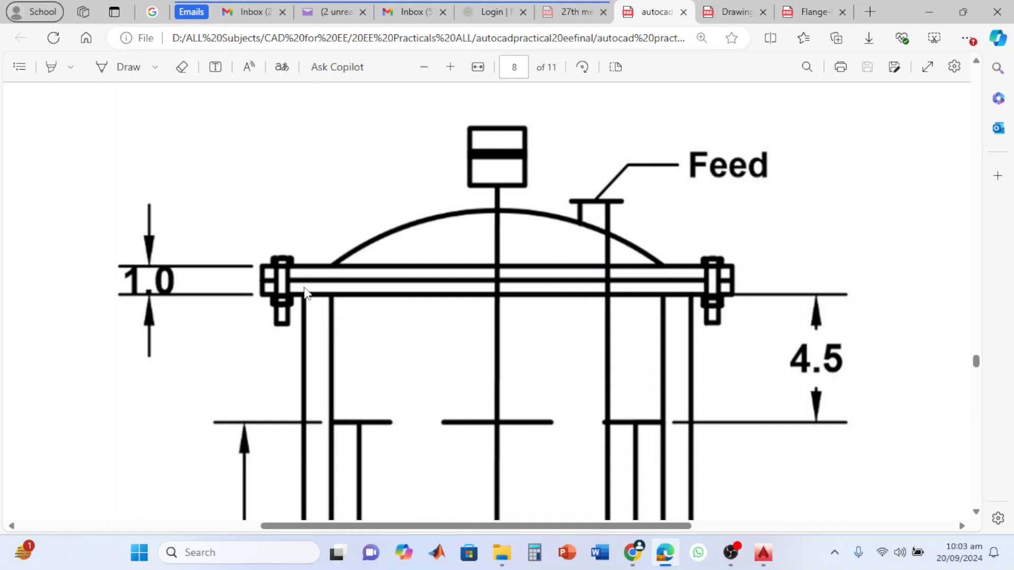
# - Review the reactor sheet's full arrangement, from the title block up to the circular top view
pyautogui.keyDown('ctrl'); pyautogui.scroll(-2, 328, 296); pyautogui.keyUp('ctrl')
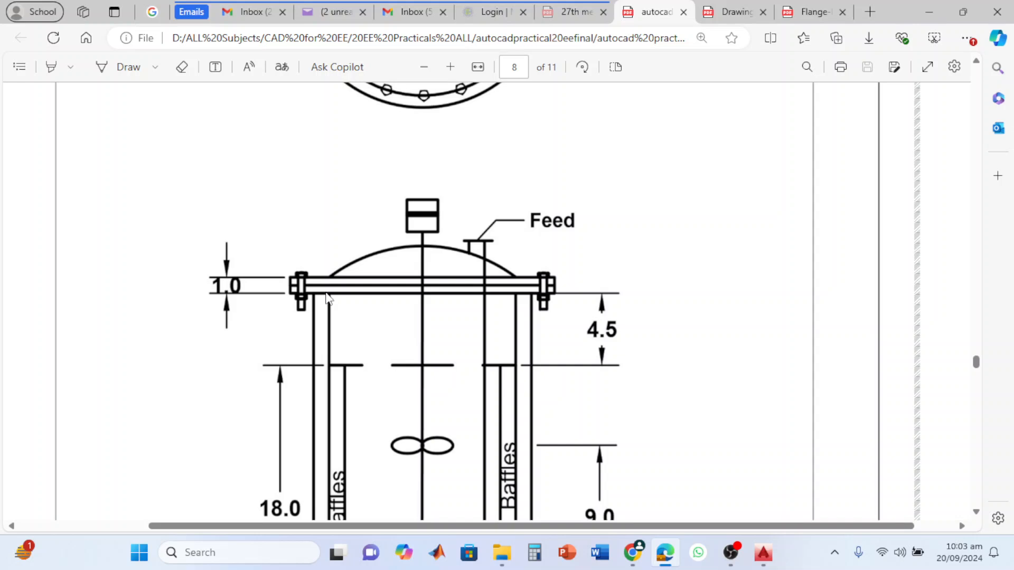
pyautogui.keyDown('ctrl'); pyautogui.scroll(-3, 326, 295); pyautogui.keyUp('ctrl')
pyautogui.scroll(-4, 351, 319)
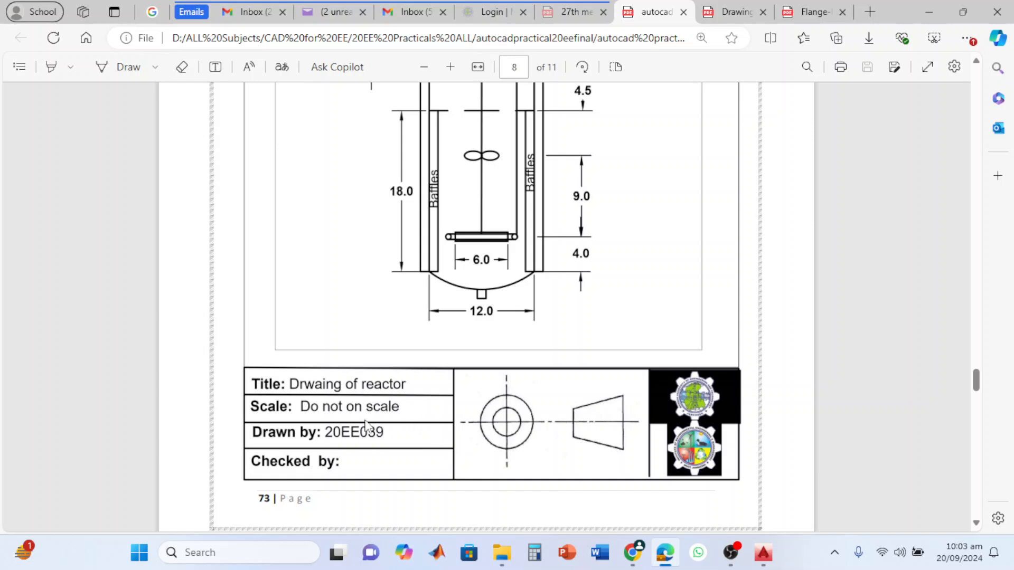
pyautogui.scroll(3, 409, 454)
pyautogui.scroll(8, 409, 454)
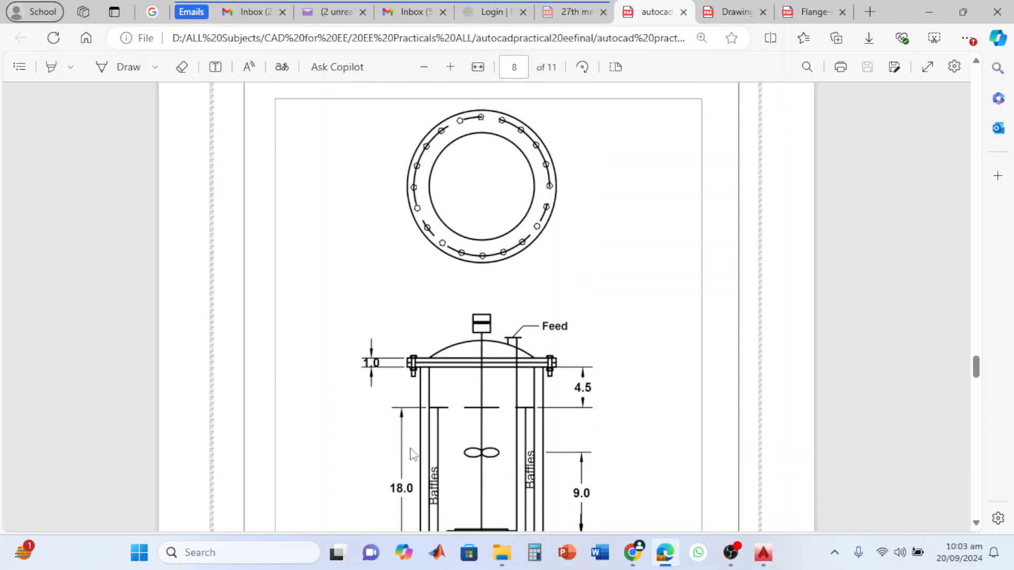
pyautogui.scroll(-3, 415, 451)
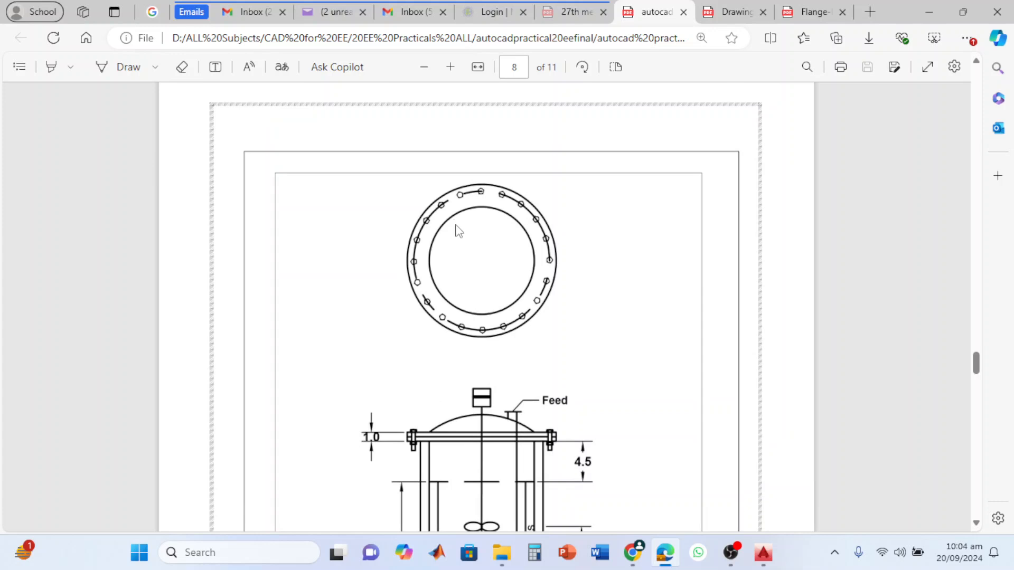
# - Switch to AutoCAD and erase the two rightmost viewports in the bottom row of Layout1
pyautogui.hotkey('alt', 'Tab')
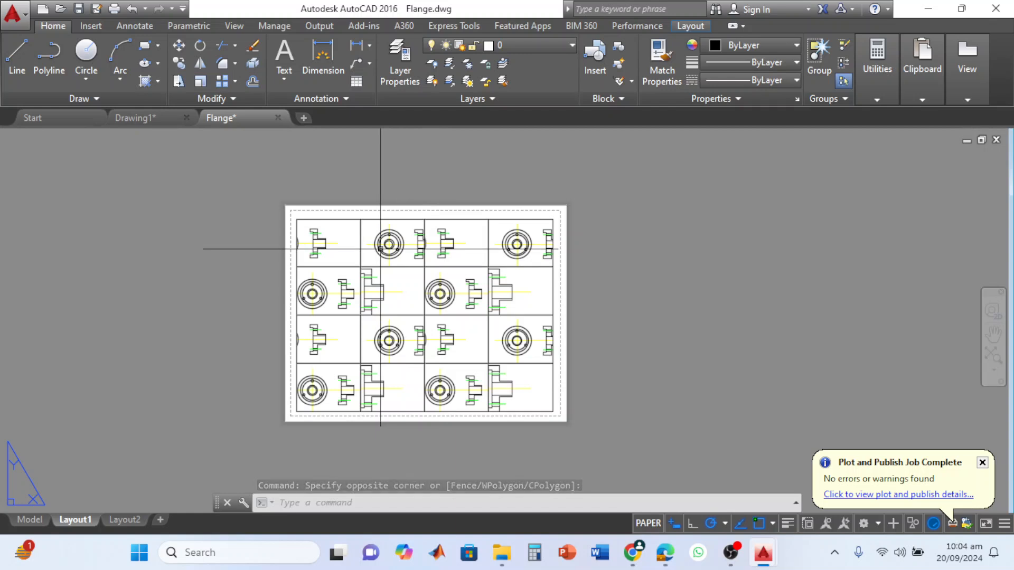
pyautogui.click(544, 369)
pyautogui.click(455, 409)
pyautogui.press('Delete')
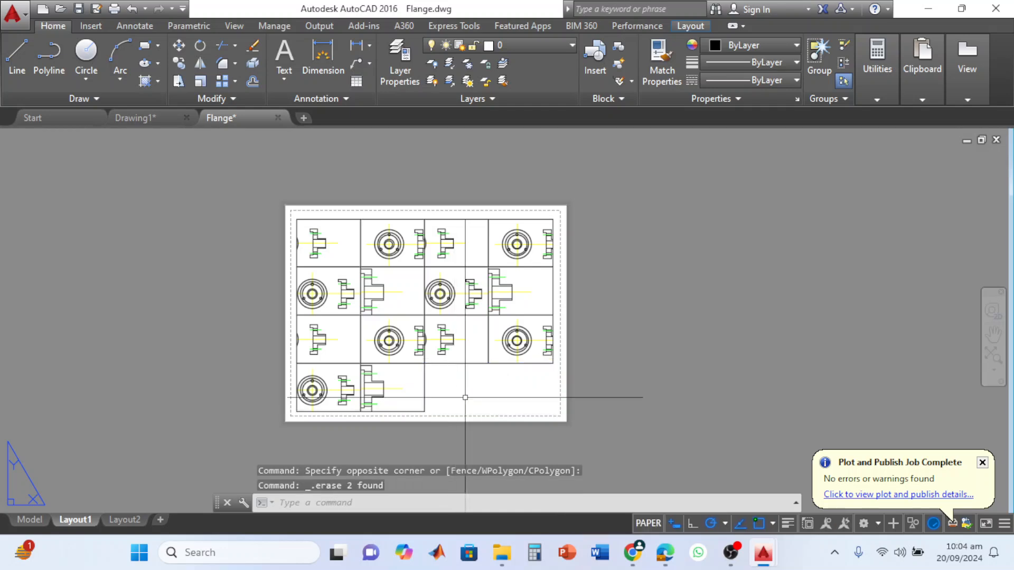
# - Insert a table with 2 columns and 4 data rows in the empty space beside the last row of viewports on Layout1
pyautogui.scroll(4, 455, 409)
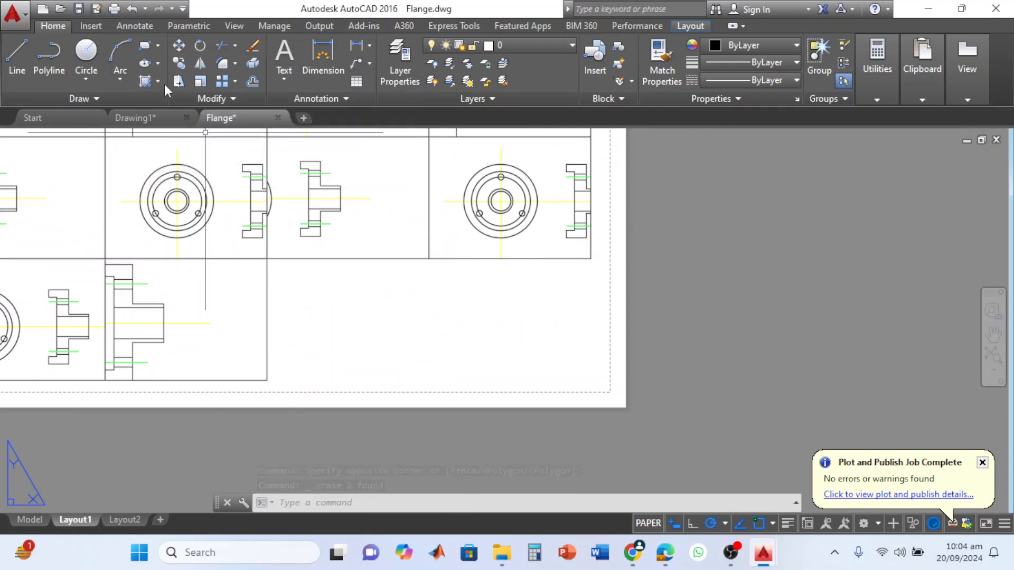
pyautogui.click(356, 83)
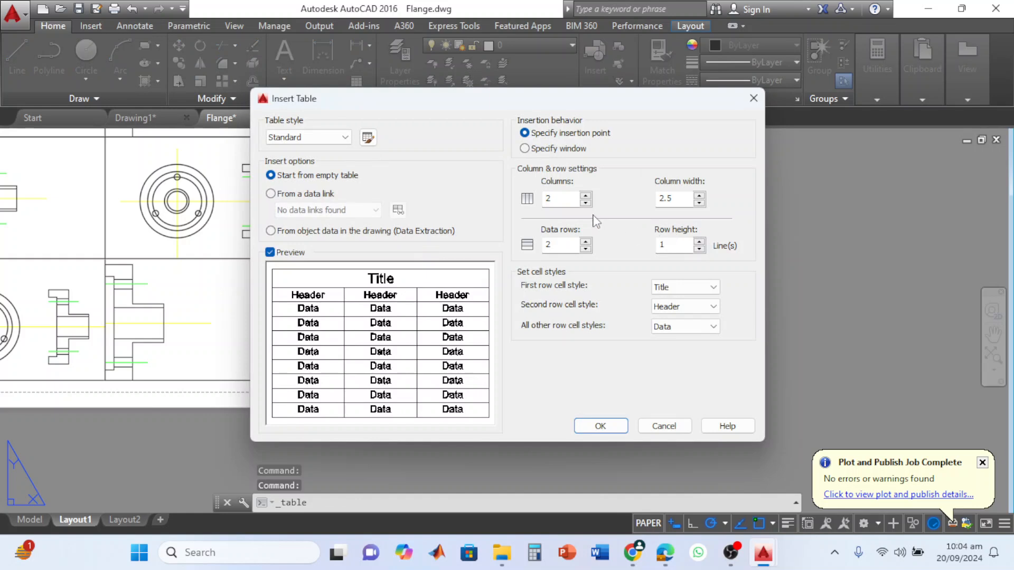
pyautogui.click(585, 241)
pyautogui.click(586, 196)
pyautogui.click(586, 196)
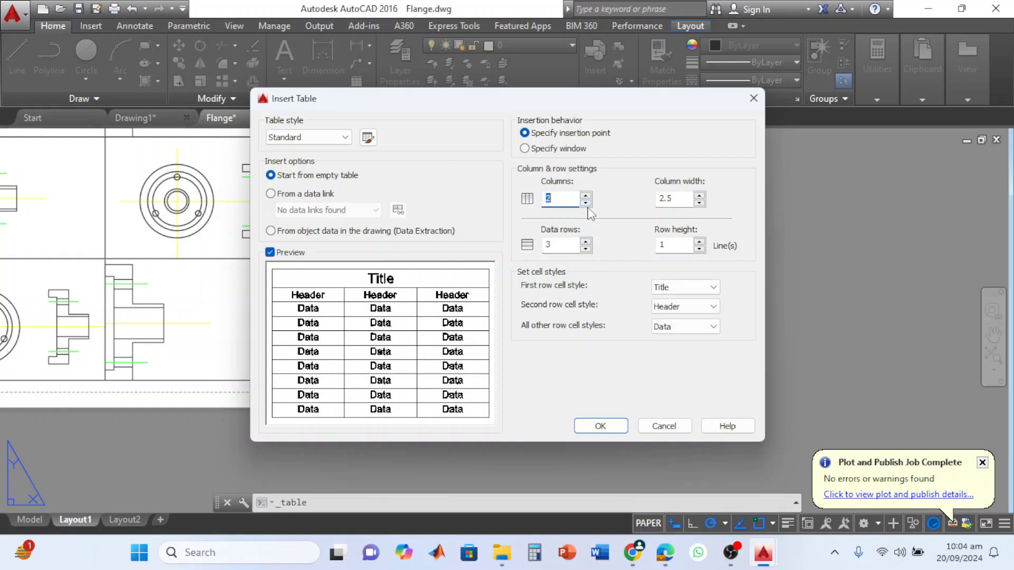
pyautogui.click(586, 246)
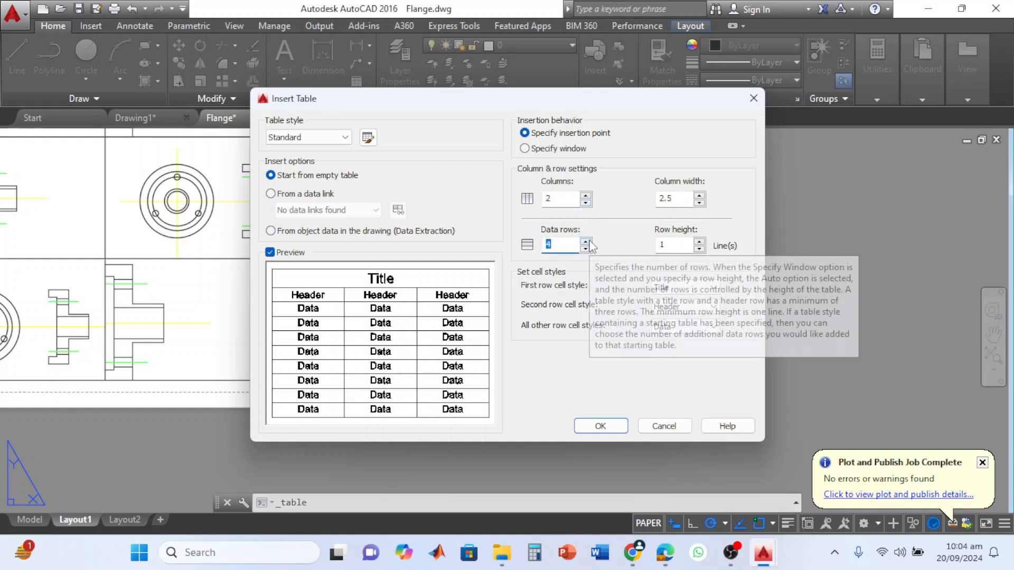
pyautogui.click(591, 249)
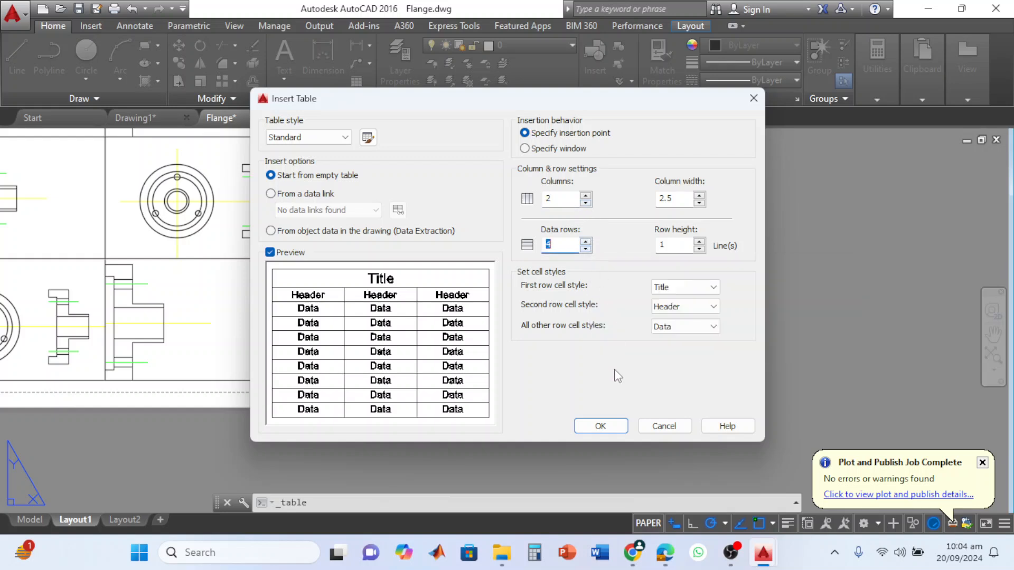
pyautogui.click(610, 425)
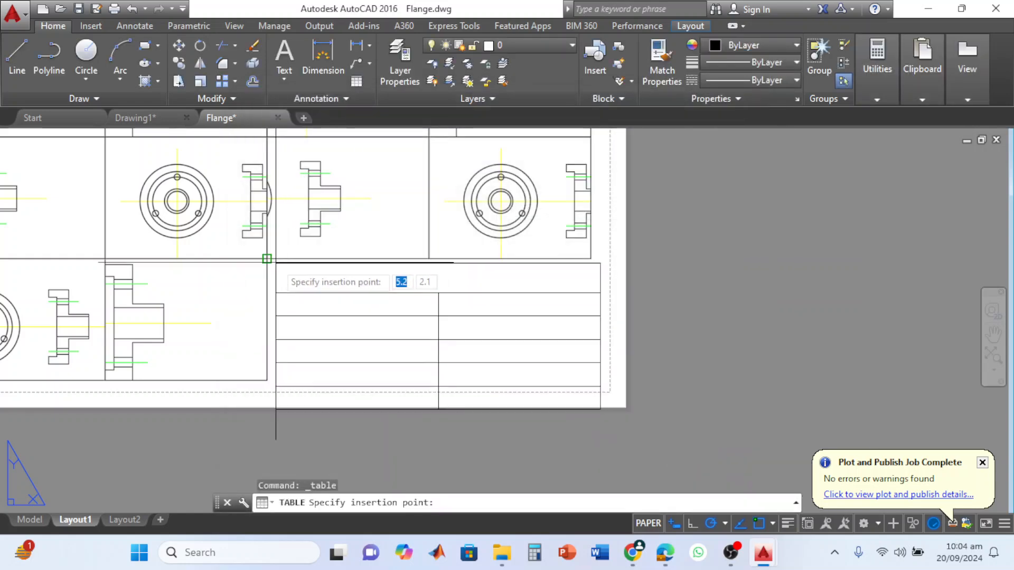
pyautogui.click(275, 266)
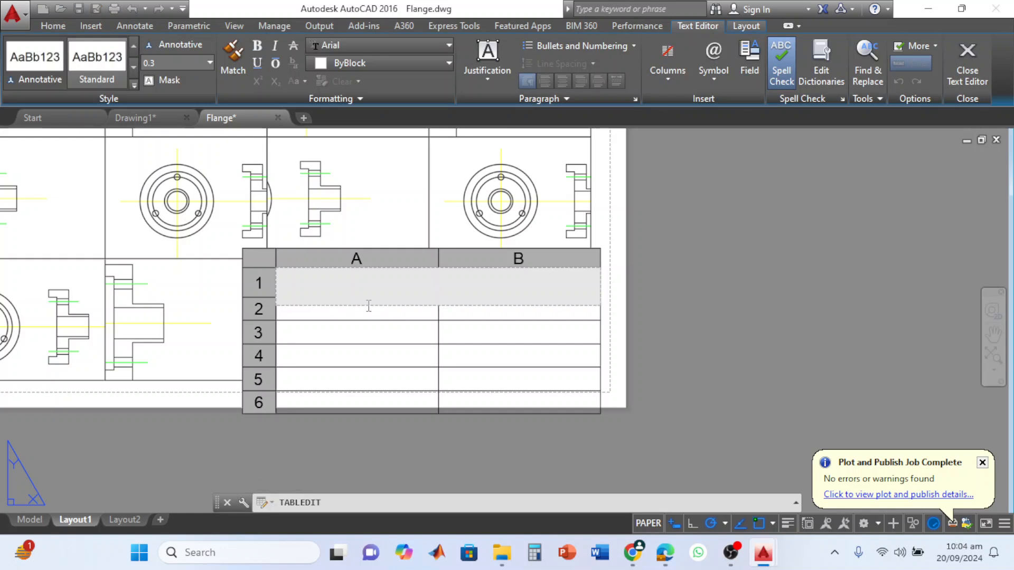
# - Title the table "Flange Coupling" and fill row 2 with "Scale" and "1:4"
pyautogui.write('Flange Coupling')
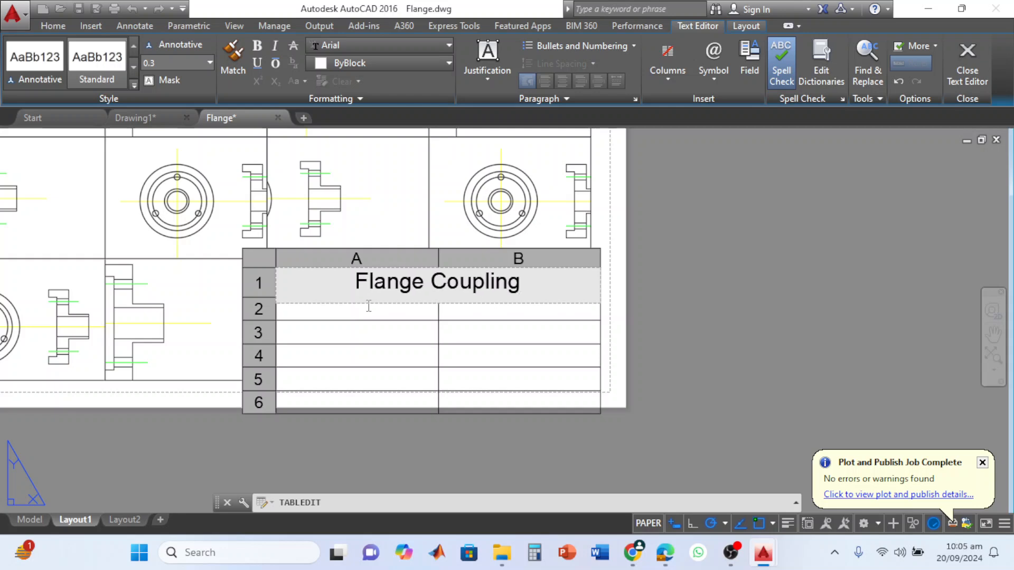
pyautogui.click(377, 336)
pyautogui.click(386, 309)
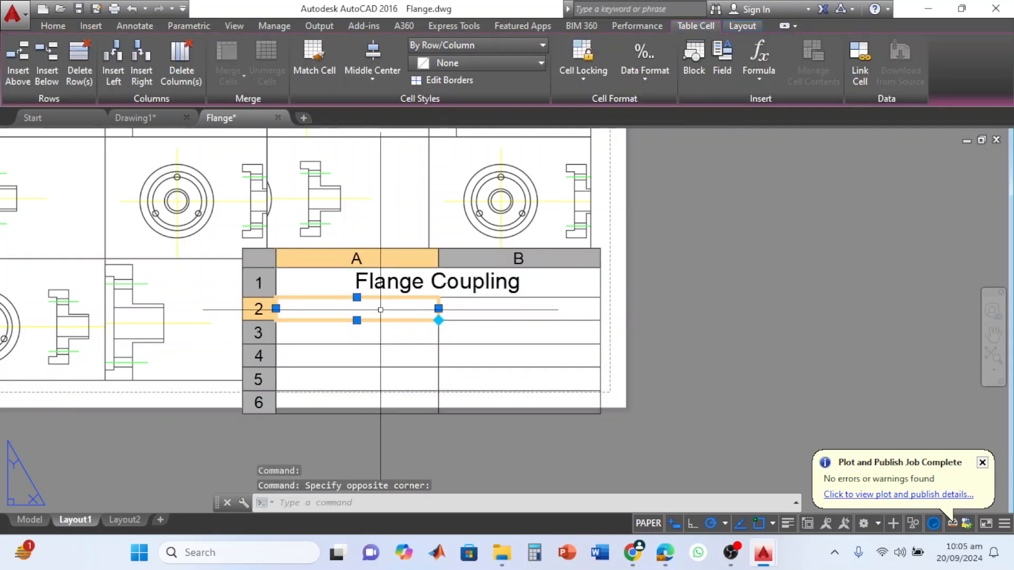
pyautogui.write('Scal')
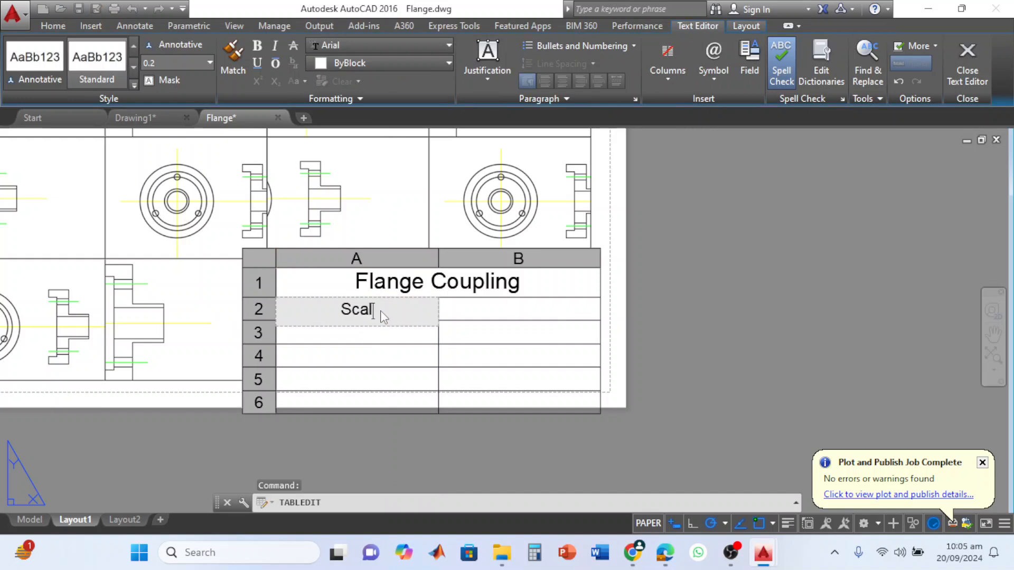
pyautogui.write('le')
pyautogui.press('BackSpace')
pyautogui.press('BackSpace')
pyautogui.write('e')
pyautogui.press('Tab')
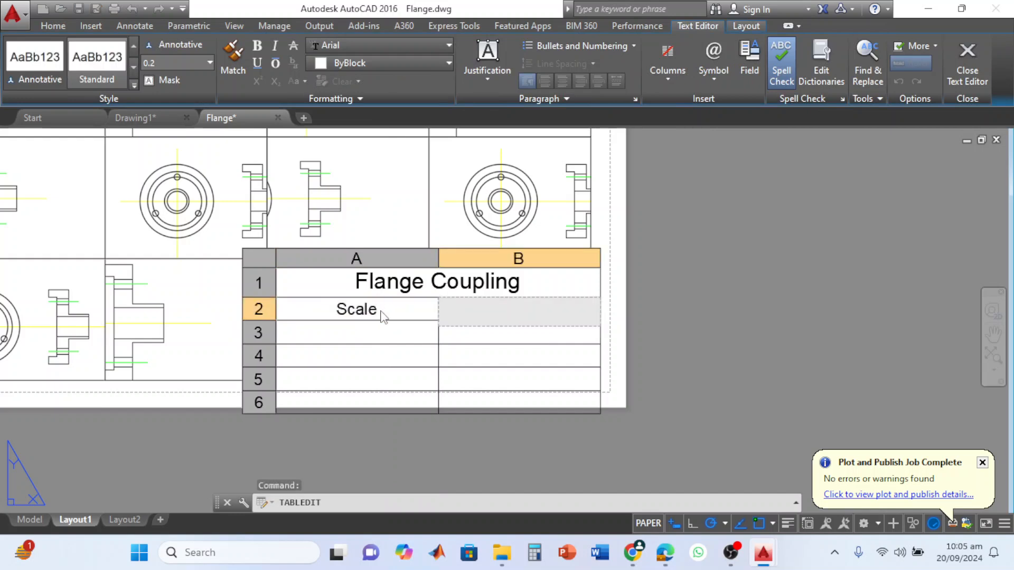
pyautogui.write('1:4')
pyautogui.press('Escape')
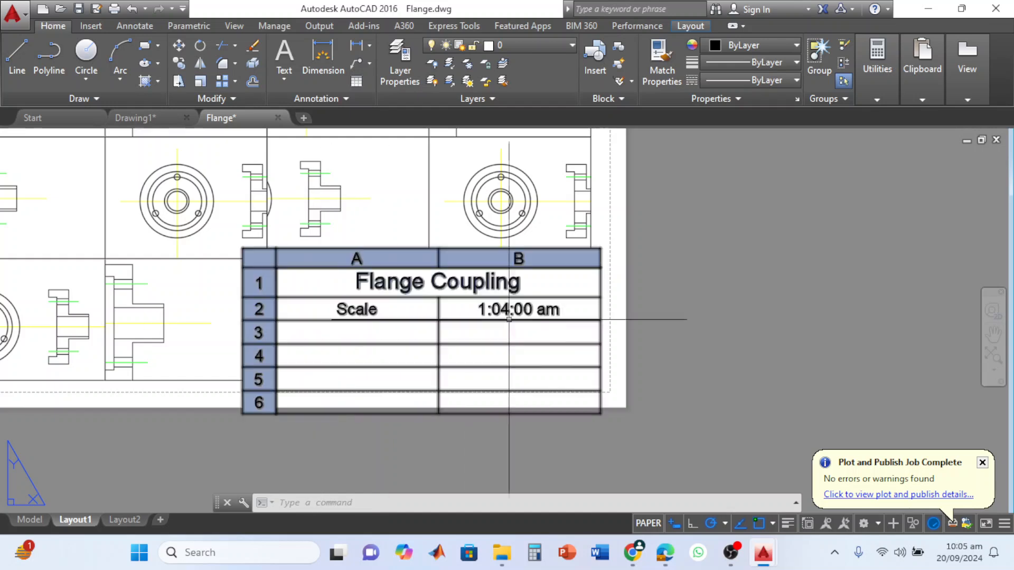
# - Compare the flange drawing in model space with the title block table on Layout1
pyautogui.click(479, 296)
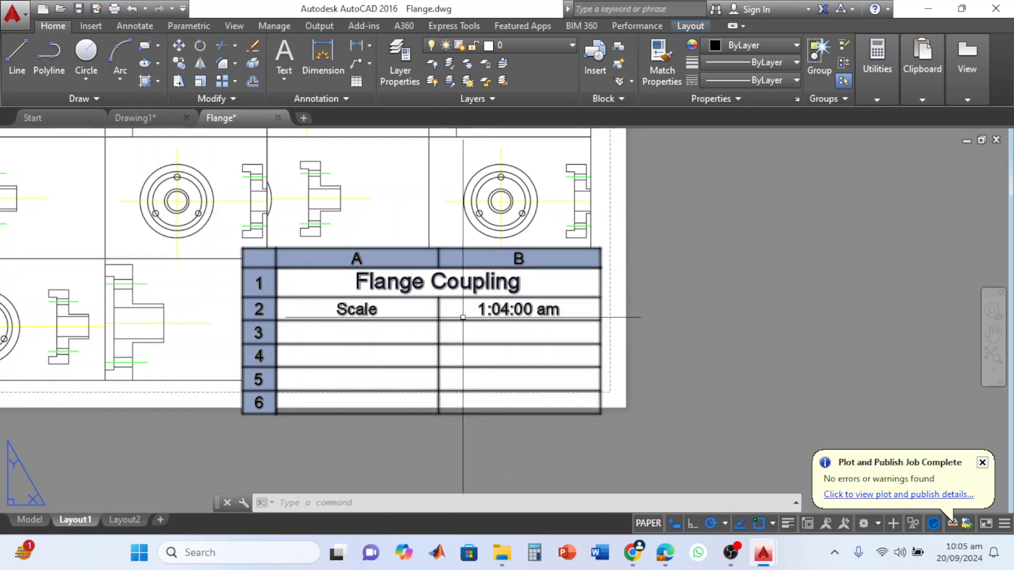
pyautogui.press('Escape')
pyautogui.click(30, 521)
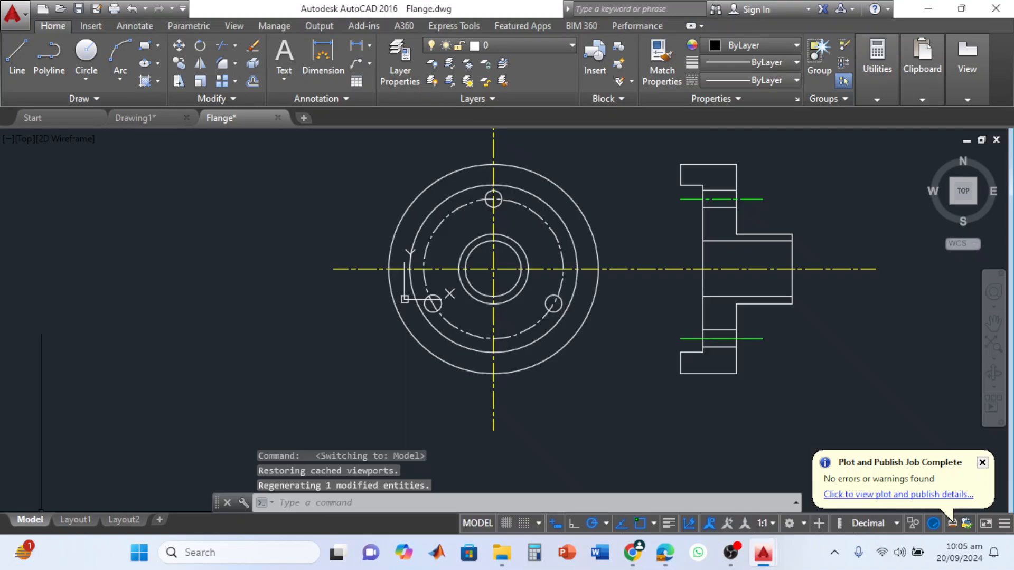
pyautogui.click(75, 519)
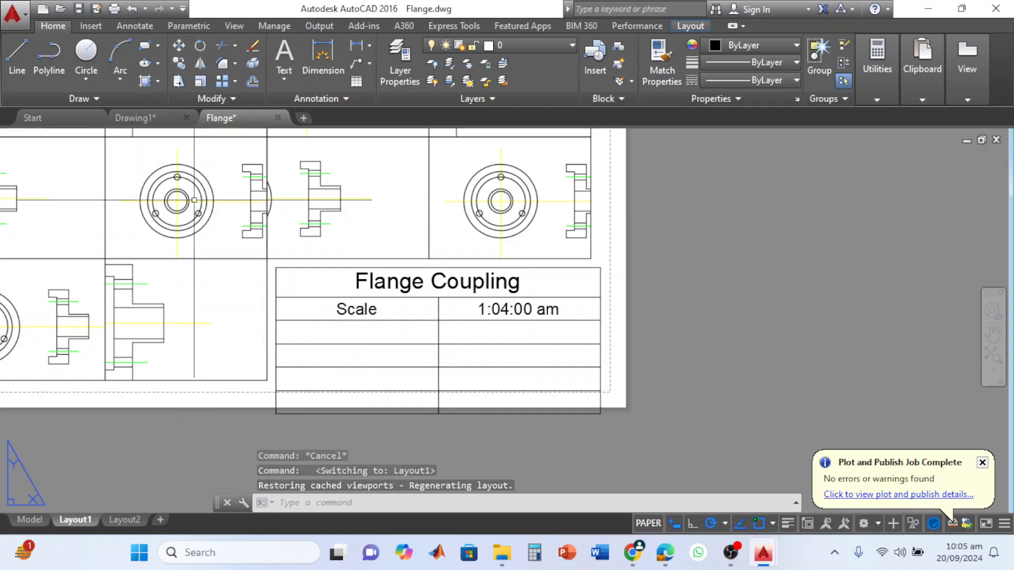
pyautogui.click(438, 319)
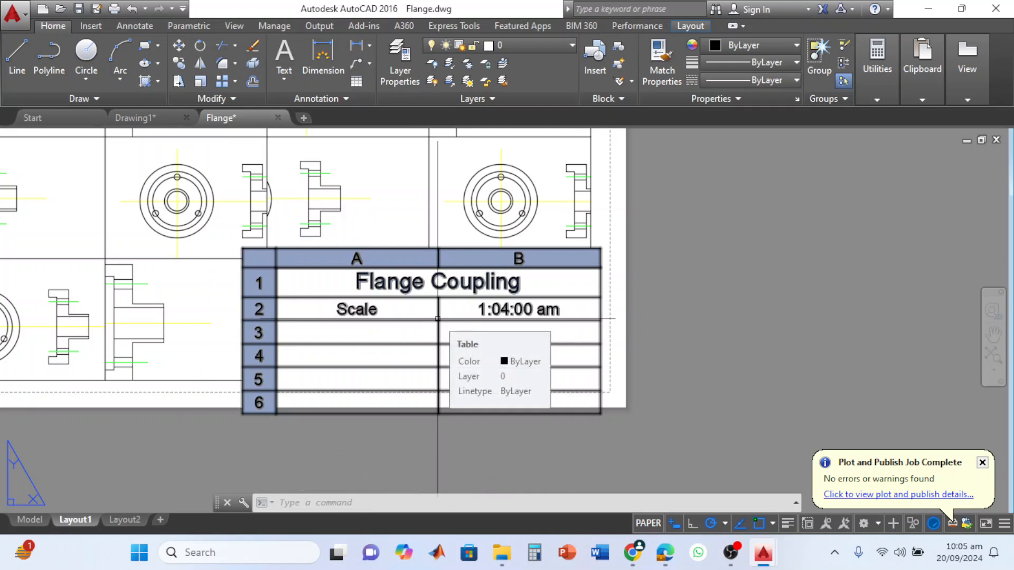
pyautogui.press('Escape')
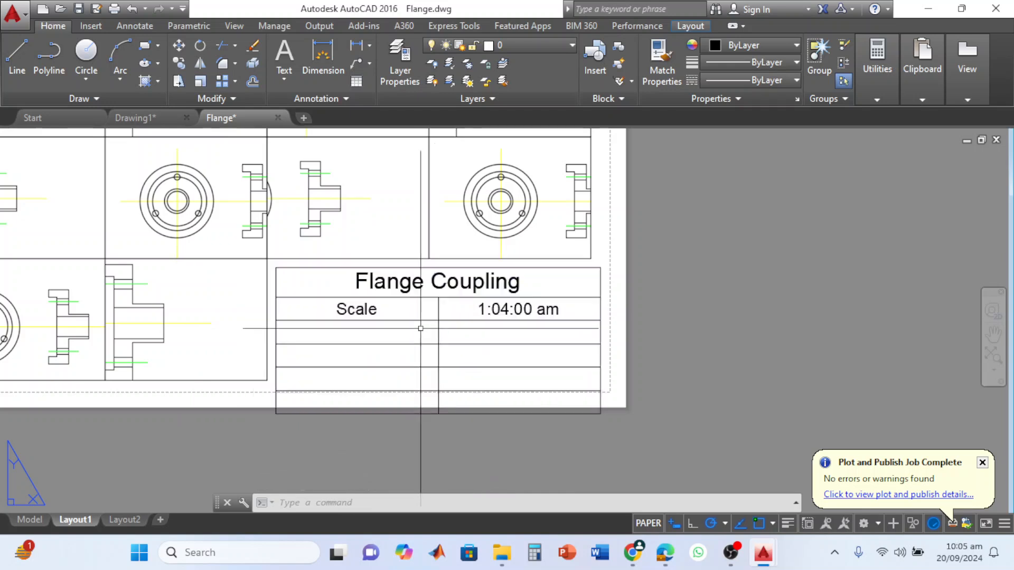
pyautogui.click(32, 520)
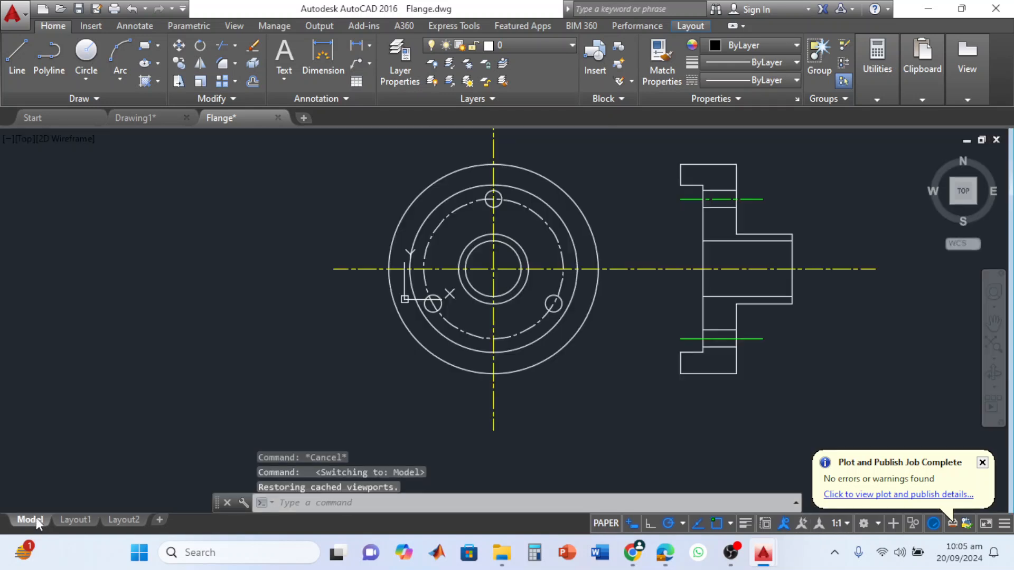